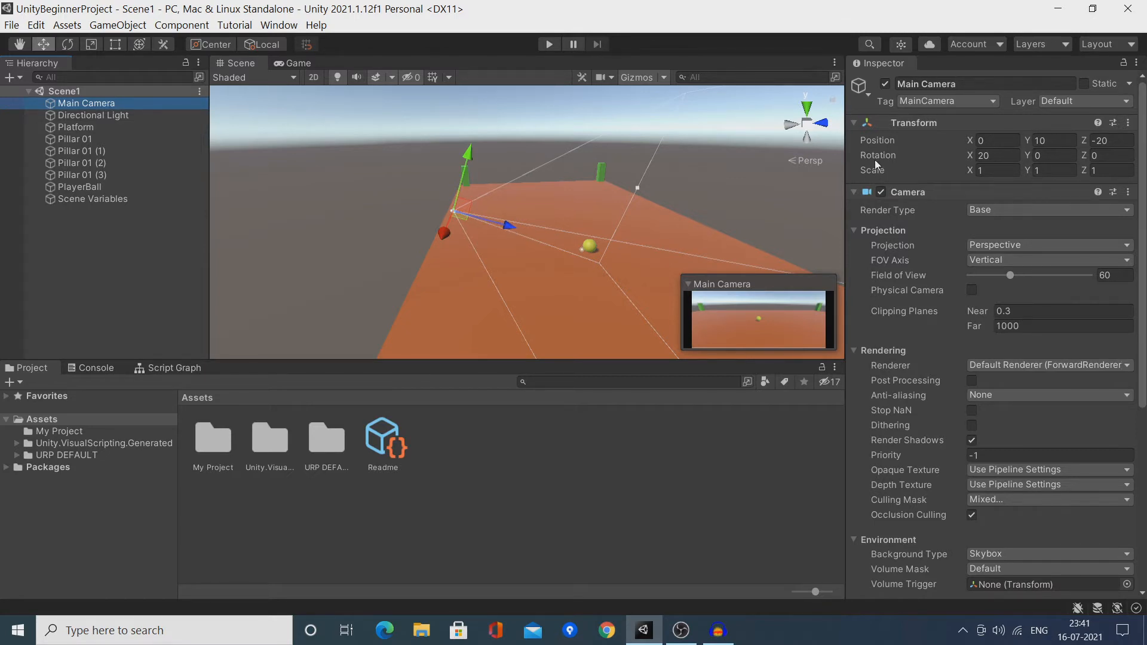
Look up the Cinemachine package in the Package Manager's Unity Registry to check that it is installed.
{"action": "left_click", "coordinate": [1093, 155]}
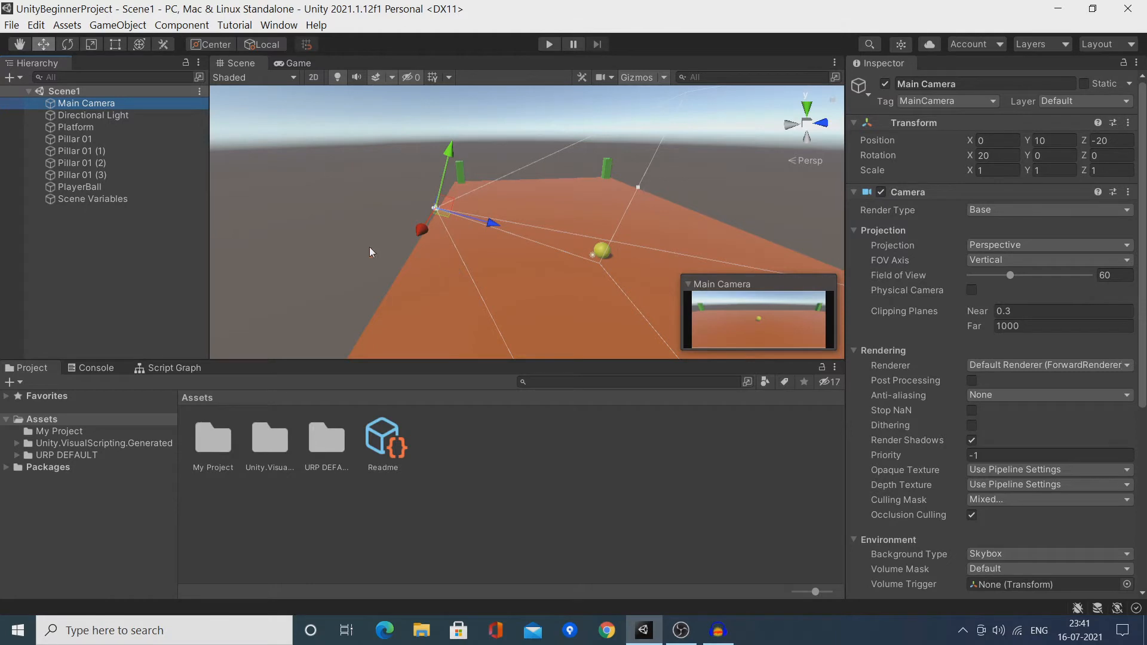
{"action": "left_click", "coordinate": [280, 27]}
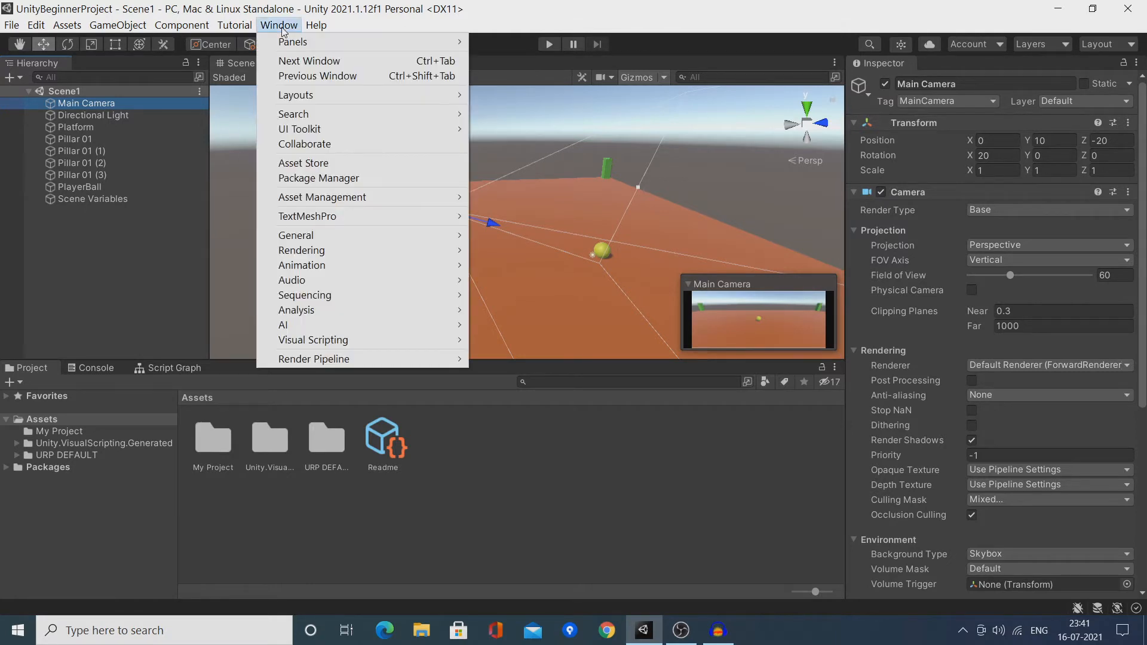
{"action": "left_click", "coordinate": [345, 177]}
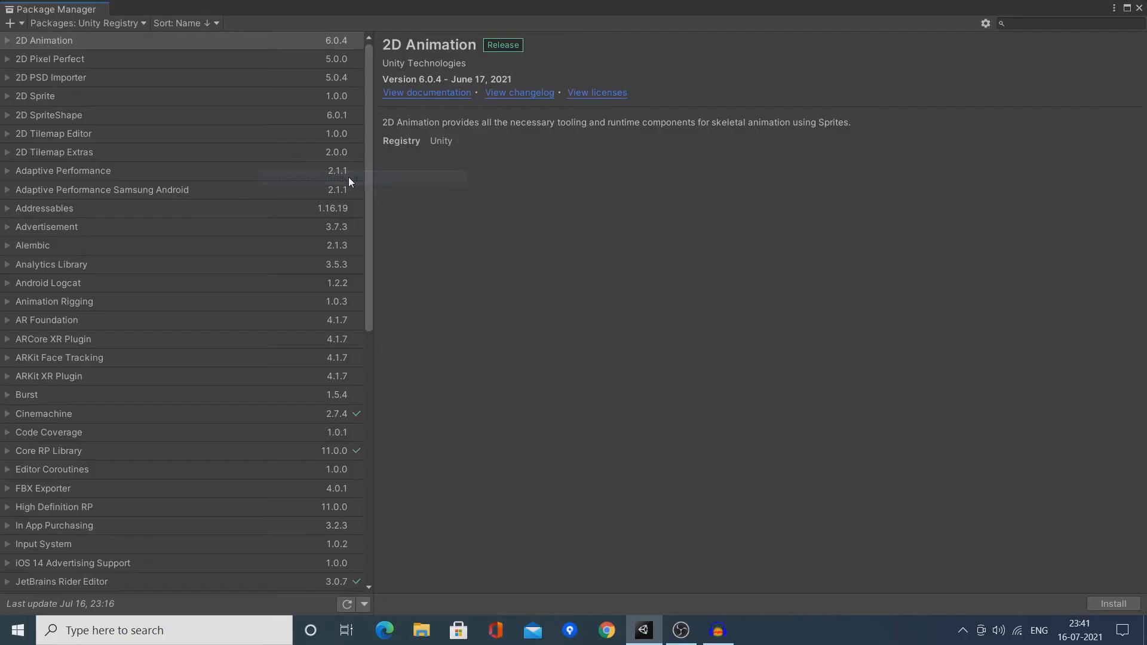
{"action": "left_click", "coordinate": [79, 24]}
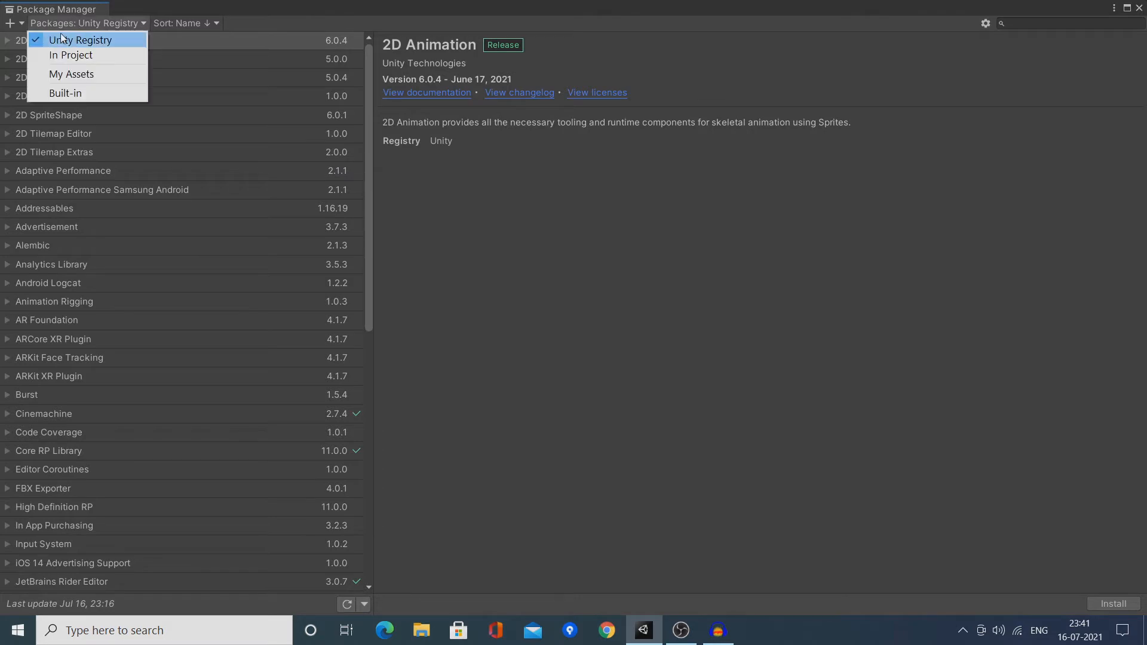
{"action": "left_click", "coordinate": [1019, 23]}
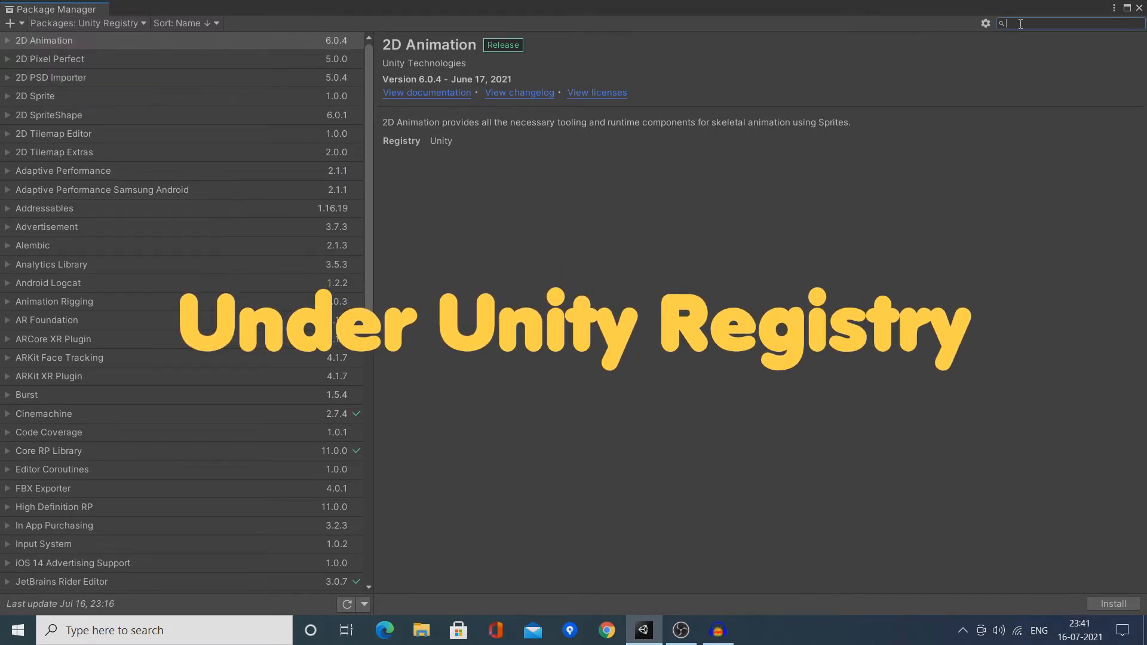
{"action": "type", "text": "Cinemachine"}
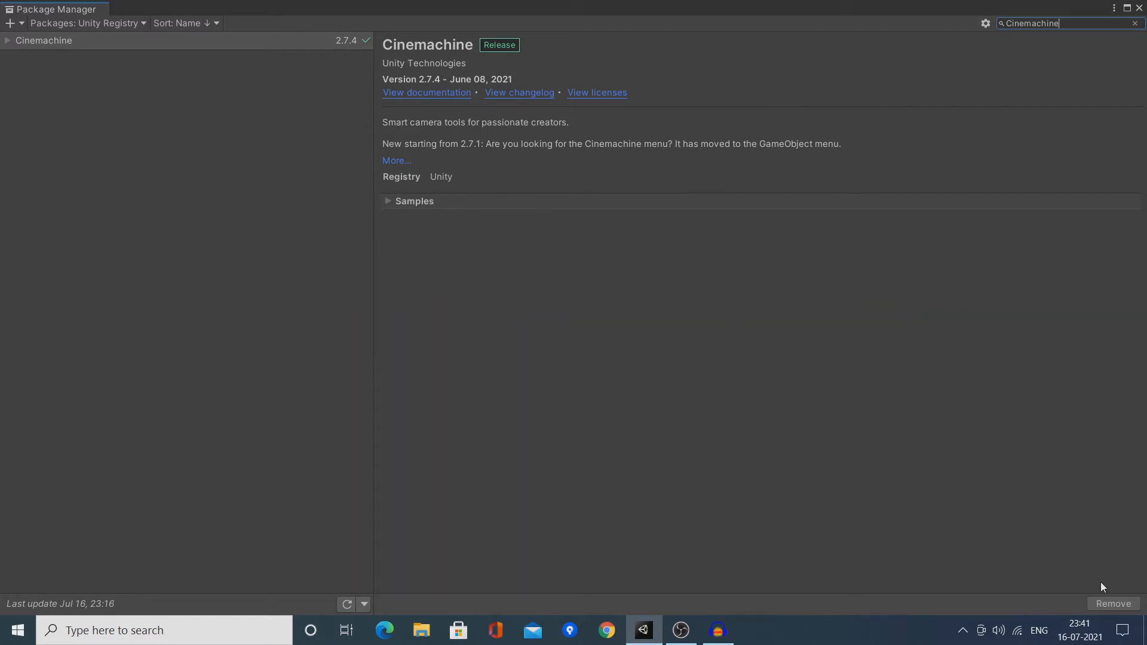
{"action": "left_click", "coordinate": [1139, 8]}
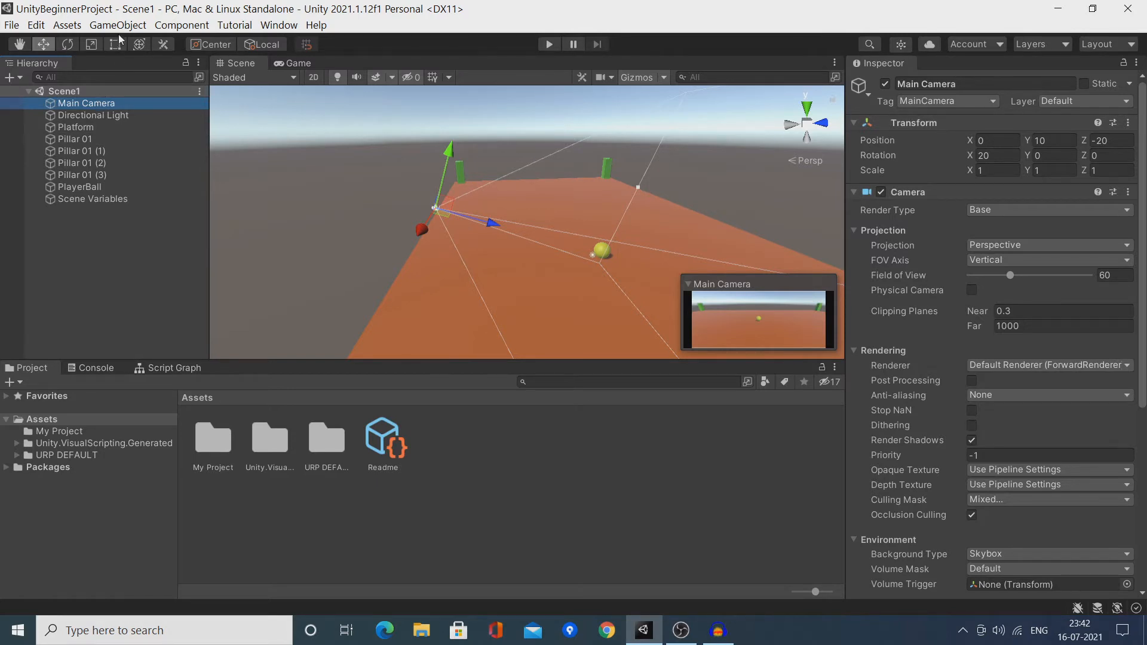
Align the Scene view to the Main Camera.
{"action": "scroll", "coordinate": [448, 185], "scroll_direction": "up", "scroll_amount": 3}
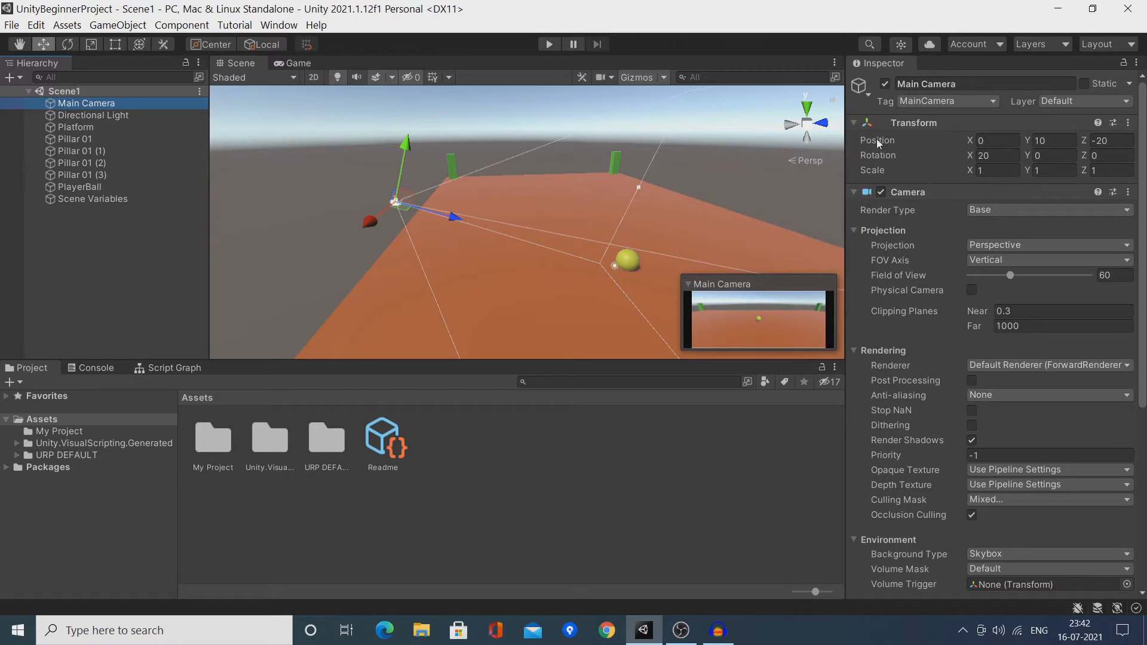
{"action": "left_click", "coordinate": [1004, 146]}
{"action": "key", "text": "Tab"}
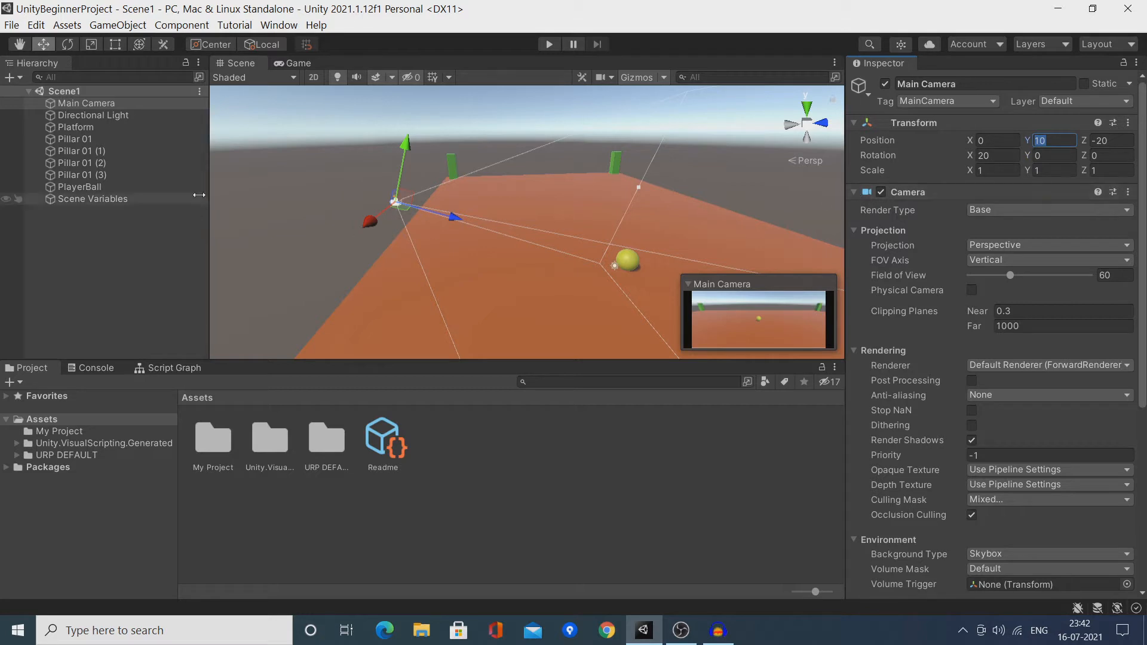
{"action": "left_click", "coordinate": [124, 104]}
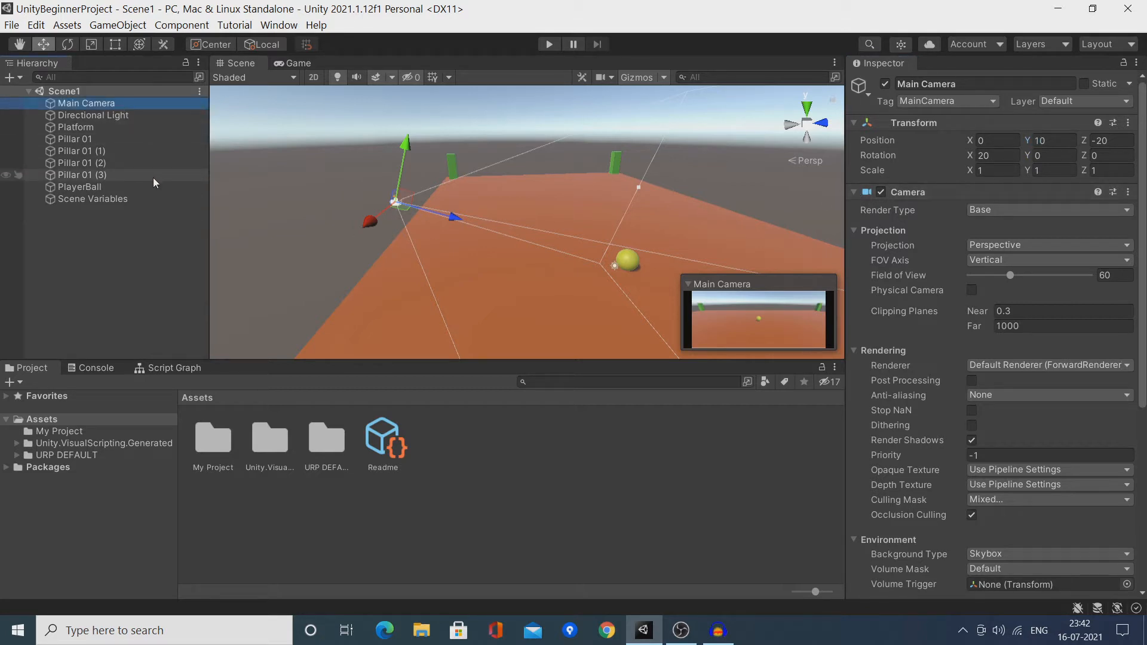
{"action": "left_click", "coordinate": [120, 28]}
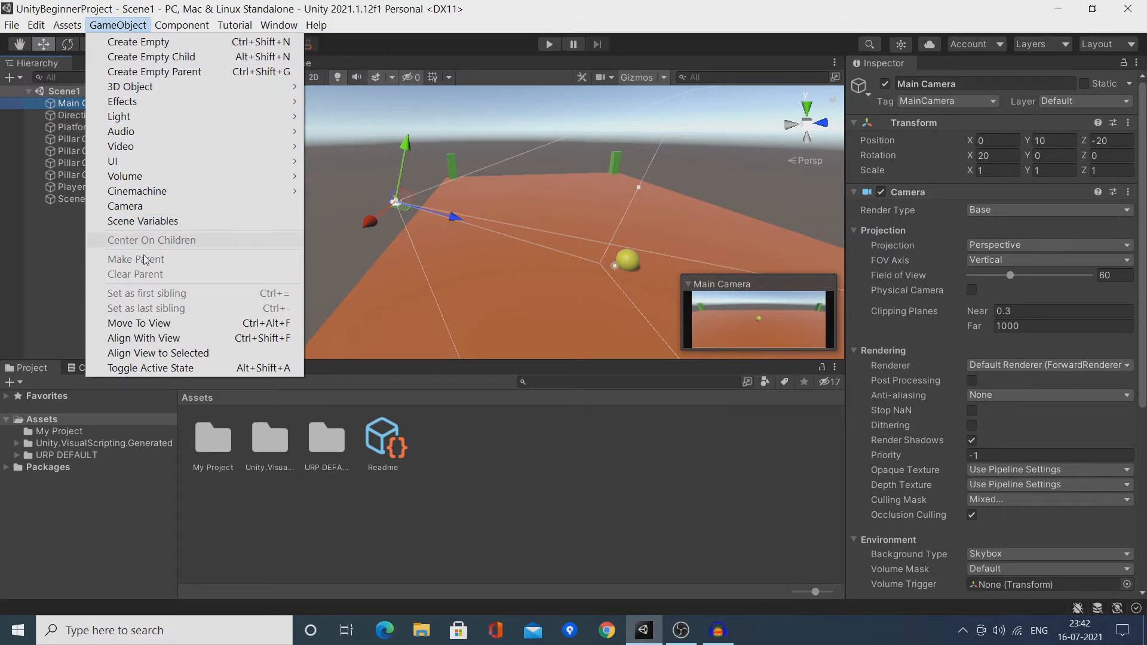
{"action": "left_click", "coordinate": [155, 355]}
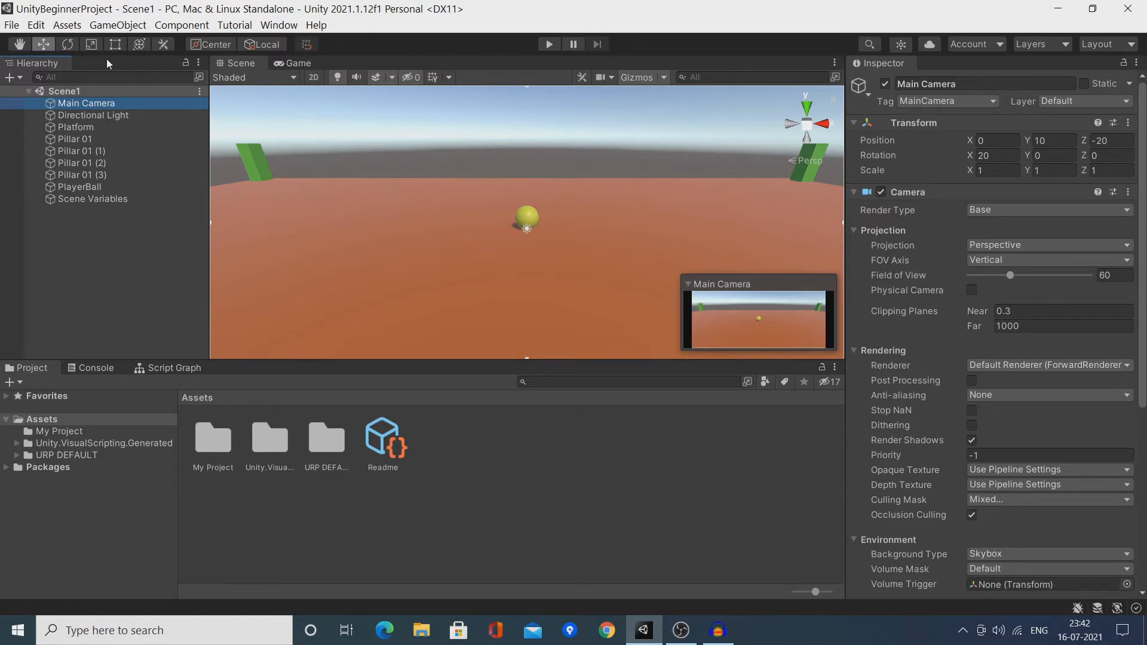
Create a Cinemachine 2D Camera in the scene and name it Camera Motor.
{"action": "left_click", "coordinate": [100, 27]}
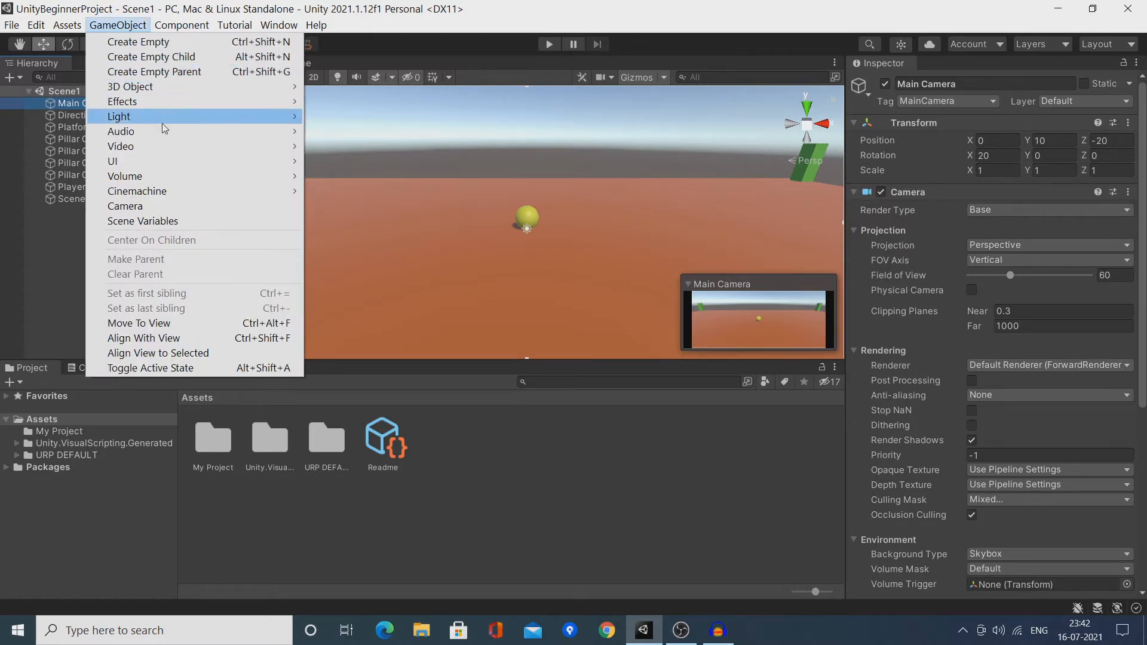
{"action": "mouse_move", "coordinate": [165, 194]}
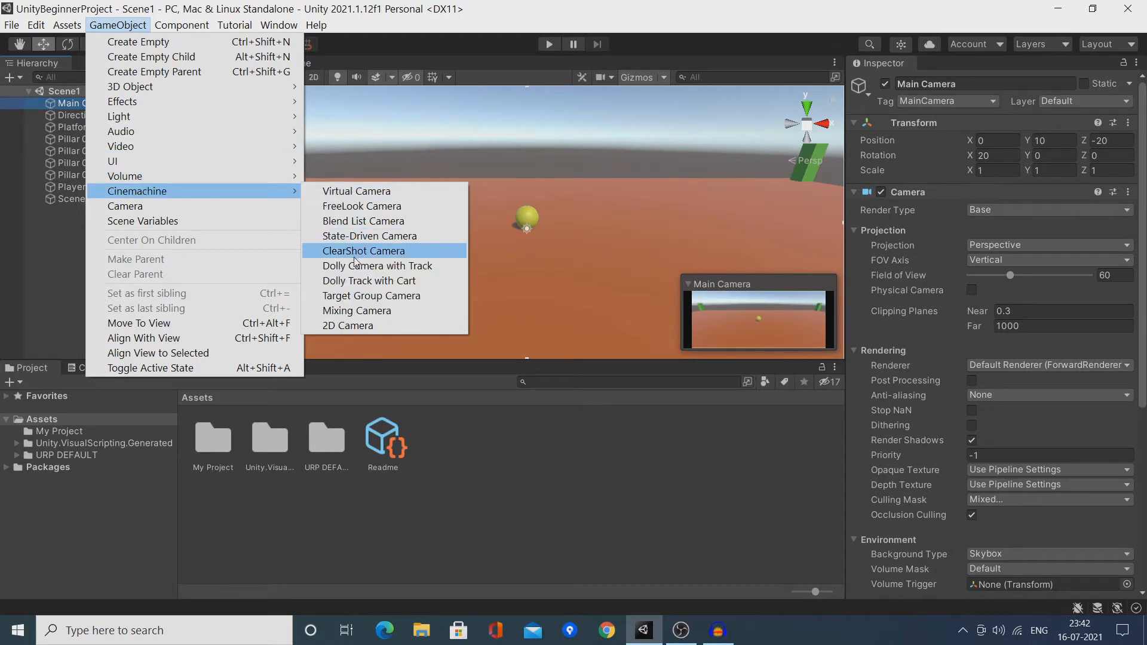
{"action": "left_click", "coordinate": [351, 325]}
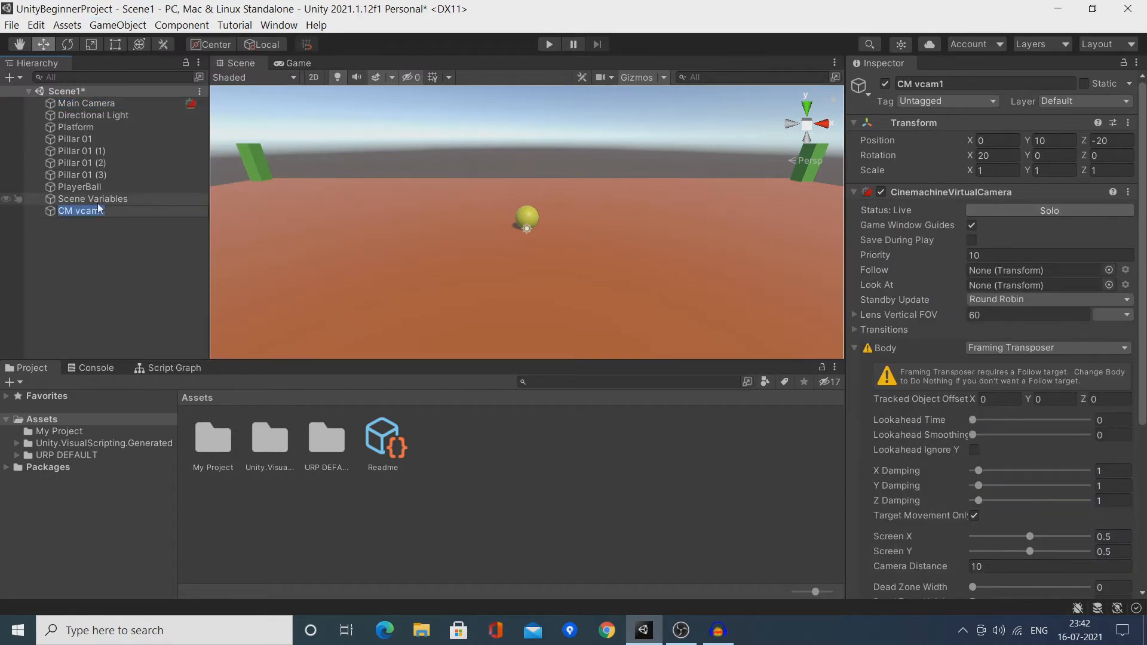
{"action": "type", "text": "Camera Motor"}
{"action": "key", "text": "Return"}
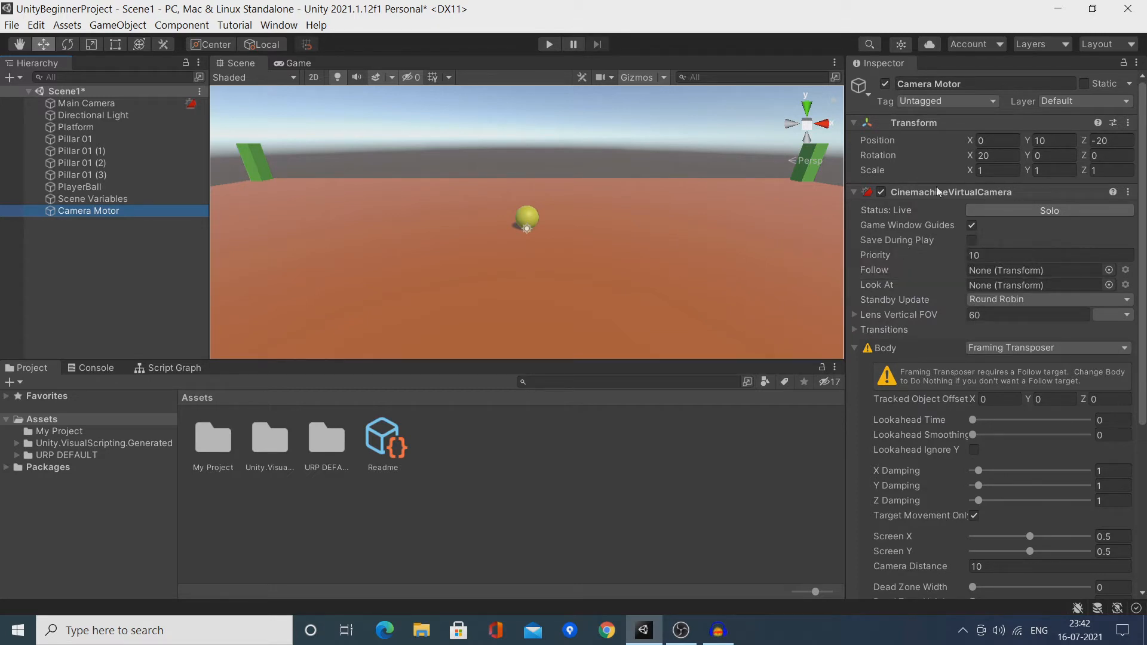
Assign PlayerBall as the Follow target of Camera Motor and keep its Body on Framing Transposer.
{"action": "scroll", "coordinate": [914, 233], "scroll_direction": "down", "scroll_amount": 5}
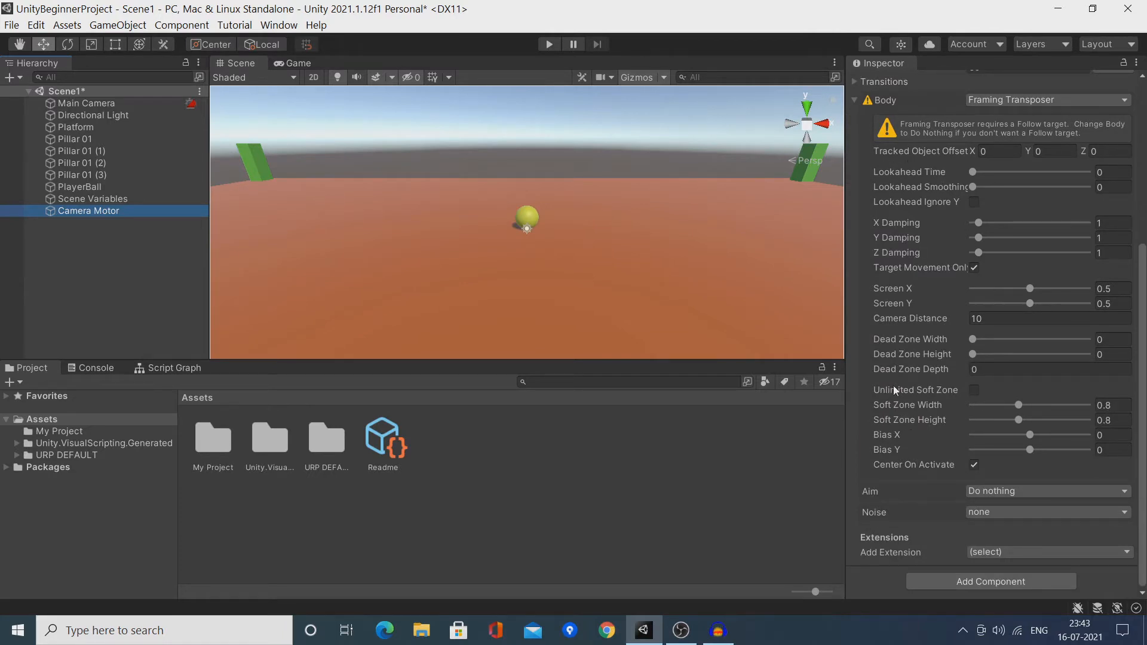
{"action": "scroll", "coordinate": [893, 221], "scroll_direction": "up", "scroll_amount": 5}
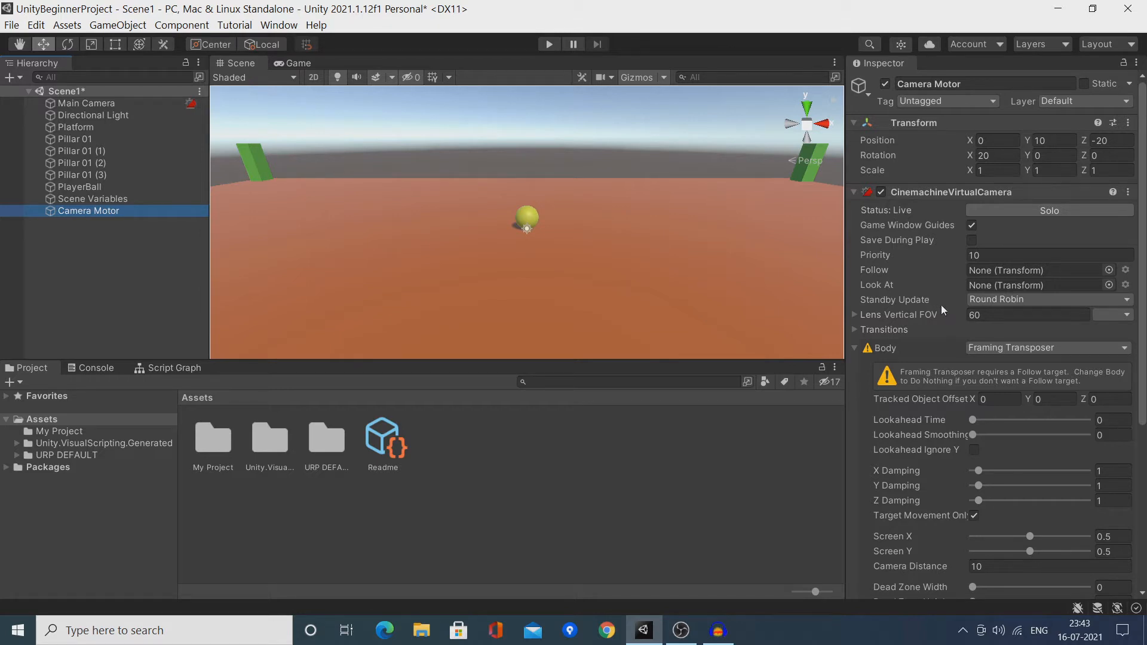
{"action": "mouse_move", "coordinate": [940, 304]}
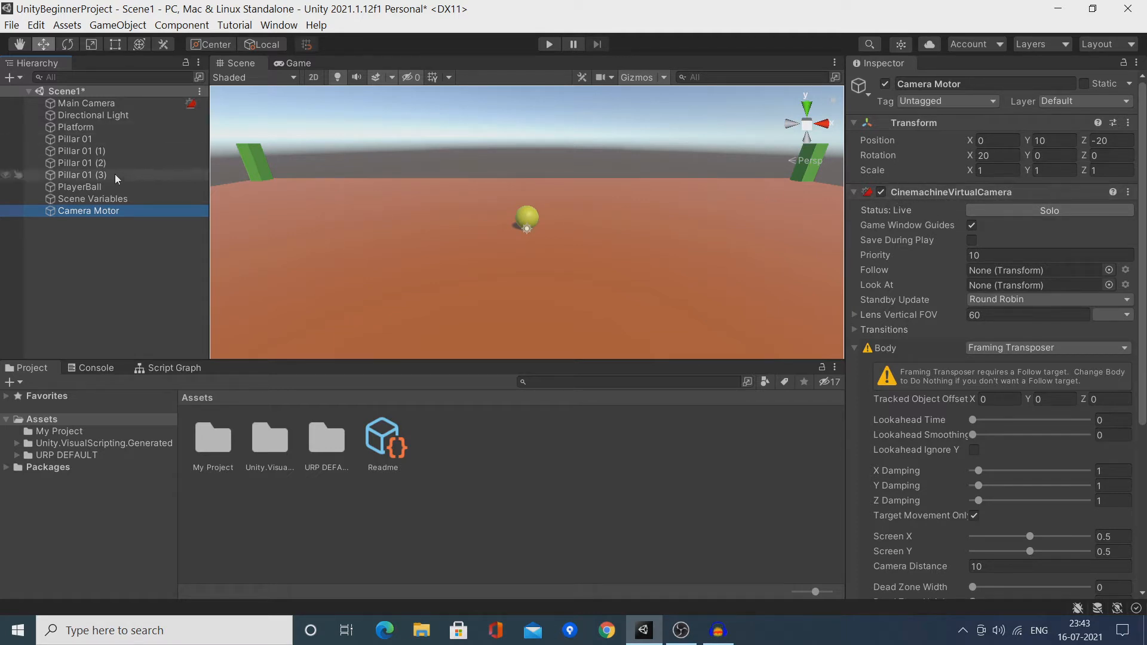
{"action": "left_click_drag", "start_coordinate": [112, 186], "coordinate": [981, 276]}
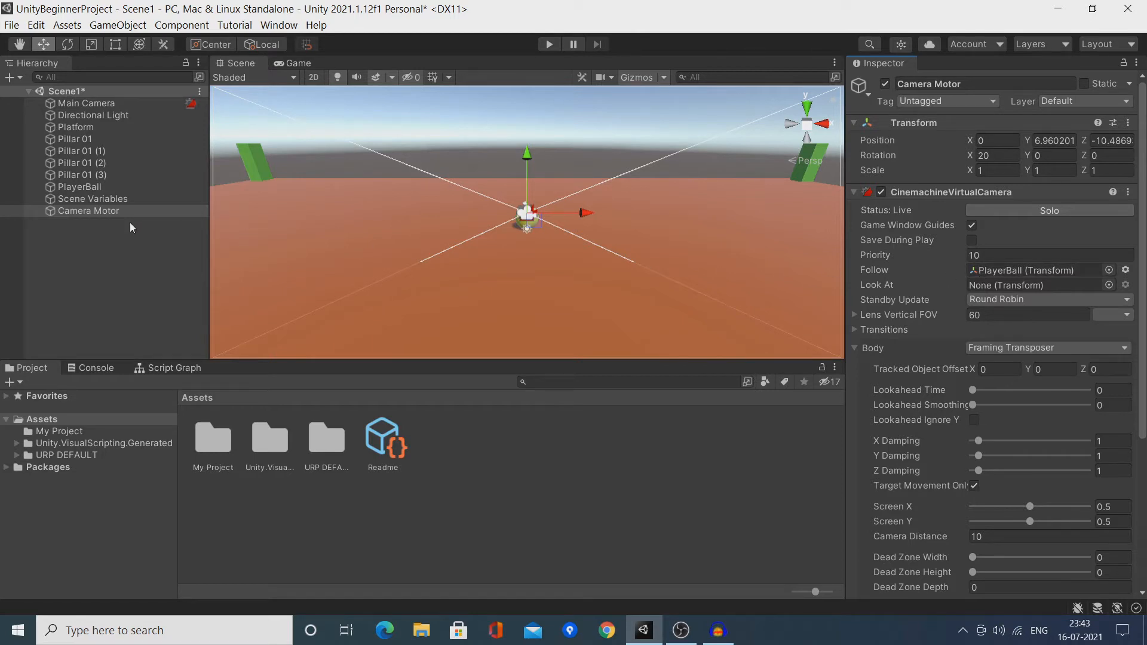
{"action": "scroll", "coordinate": [486, 257], "scroll_direction": "down", "scroll_amount": 3}
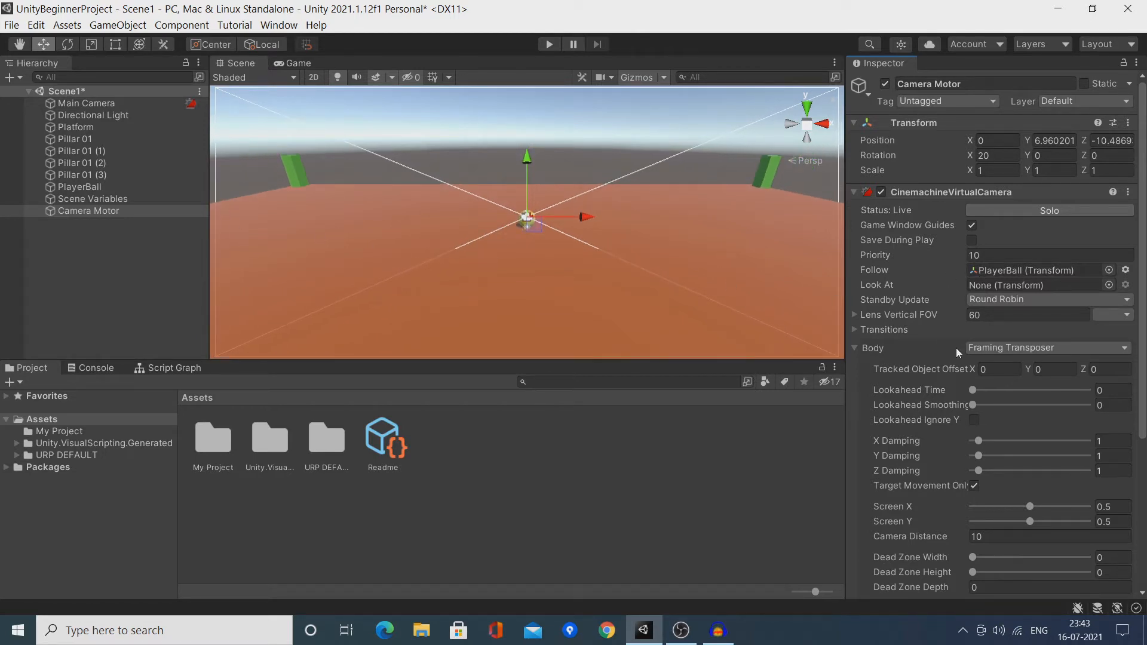
{"action": "left_click", "coordinate": [987, 349]}
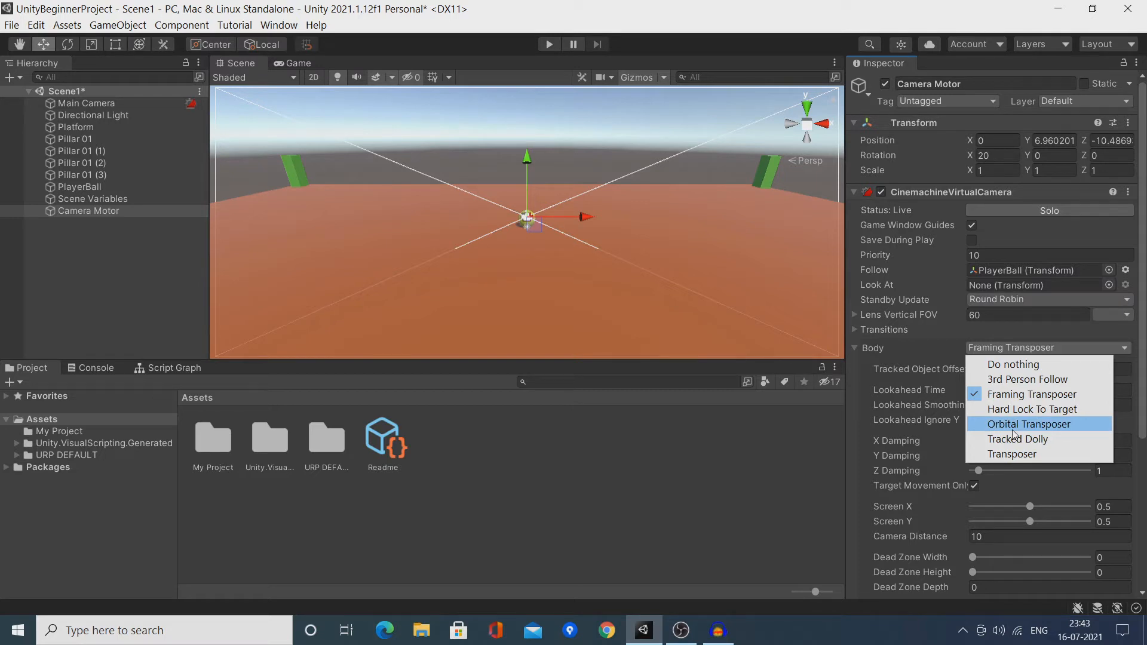
{"action": "left_click", "coordinate": [1030, 396]}
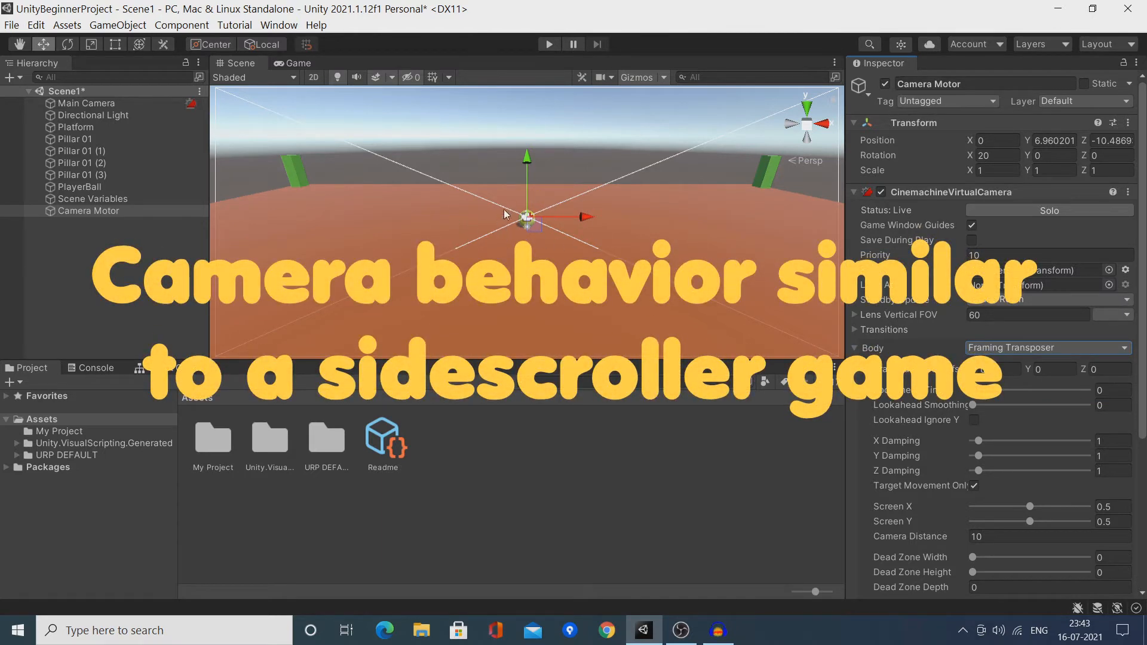
Keep Camera Motor's Tracked Object Offset at 0, 0, 0 and set its Camera Distance to 30.
{"action": "left_click", "coordinate": [106, 188]}
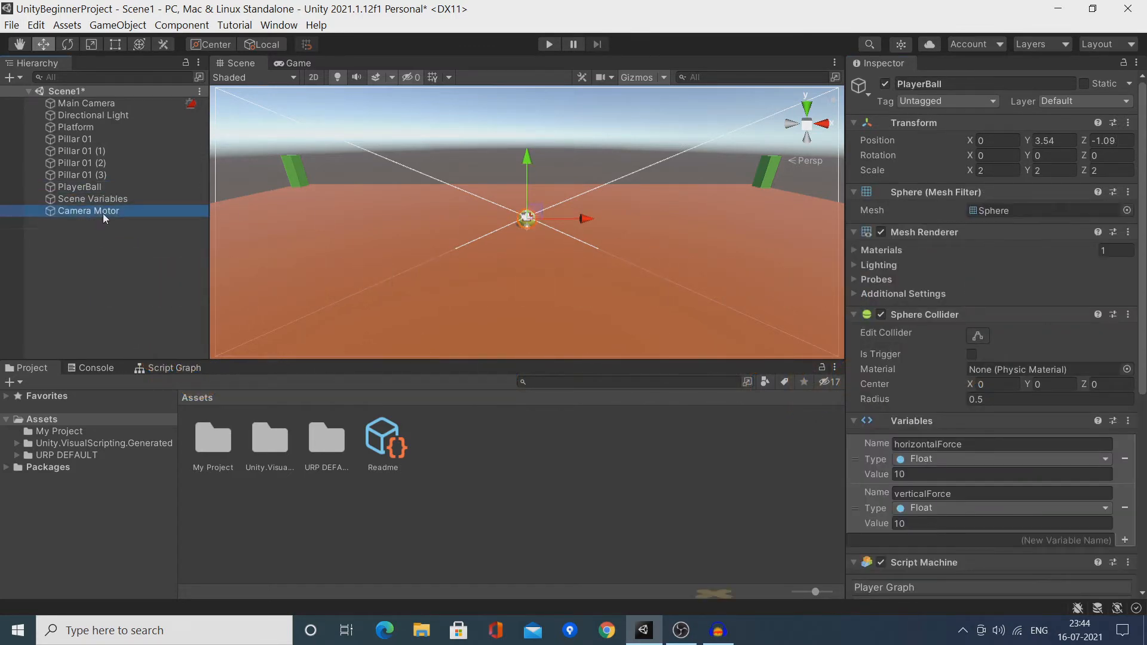
{"action": "left_click", "coordinate": [102, 212]}
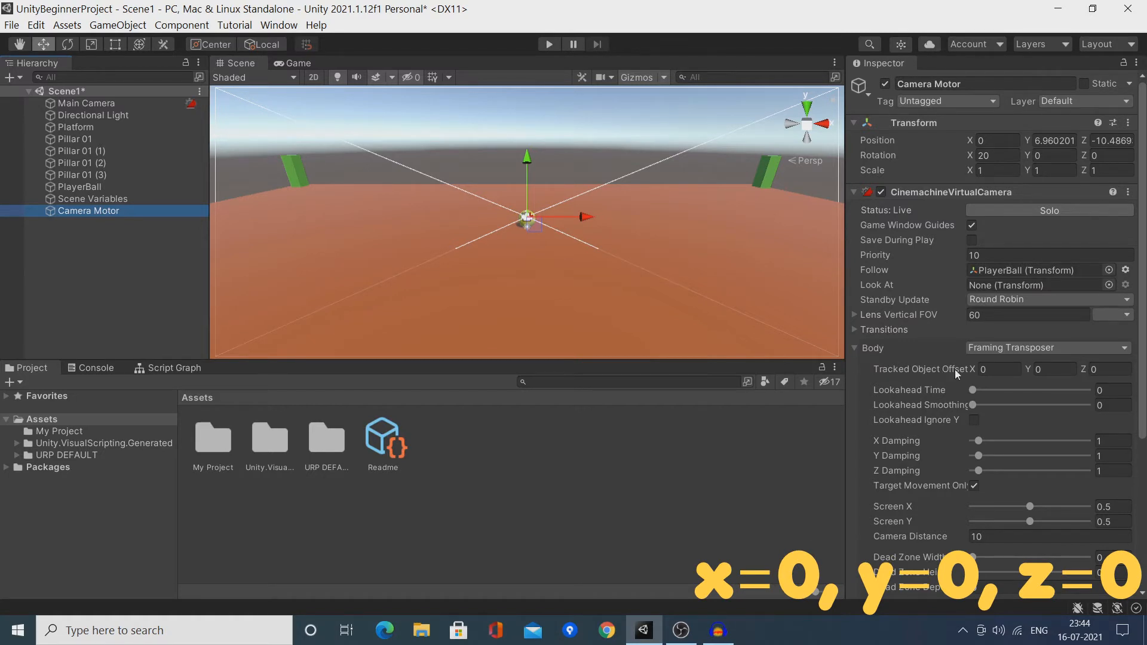
{"action": "left_click", "coordinate": [1042, 370]}
{"action": "key", "text": "Tab"}
{"action": "scroll", "coordinate": [1012, 378], "scroll_direction": "down", "scroll_amount": 3}
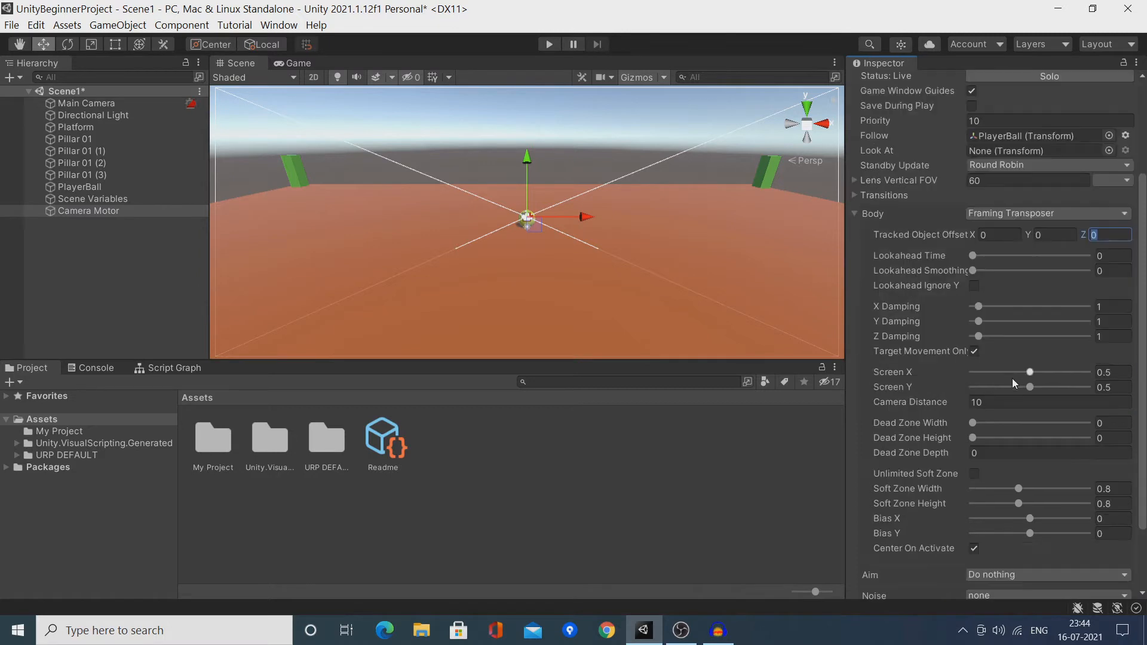
{"action": "left_click", "coordinate": [997, 401]}
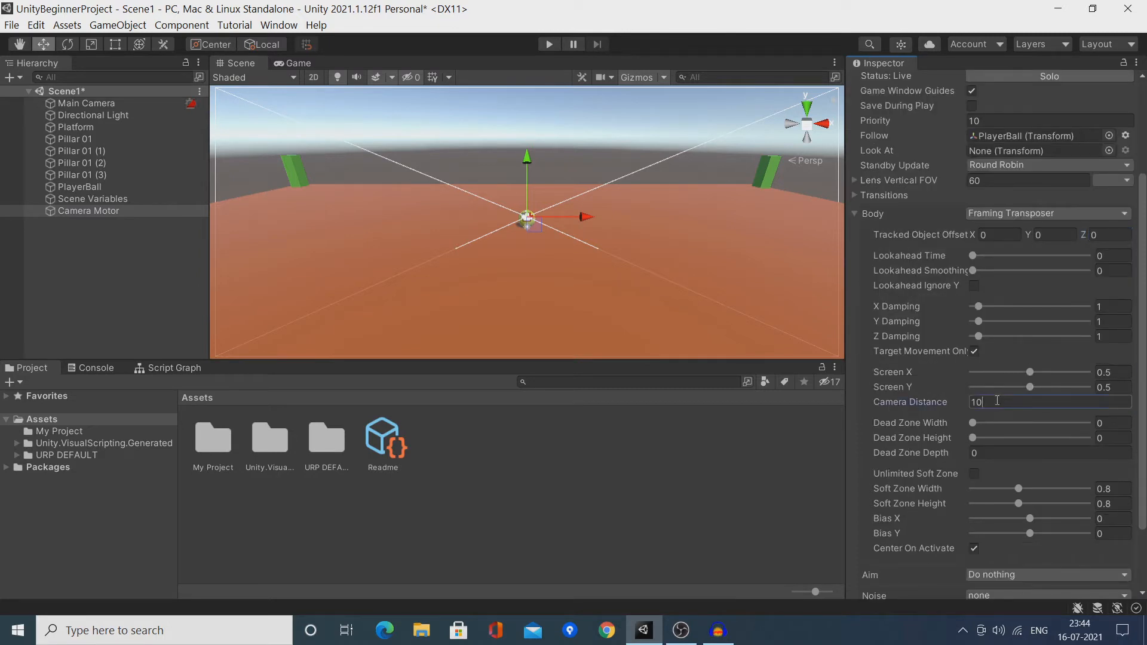
{"action": "type", "text": "3"}
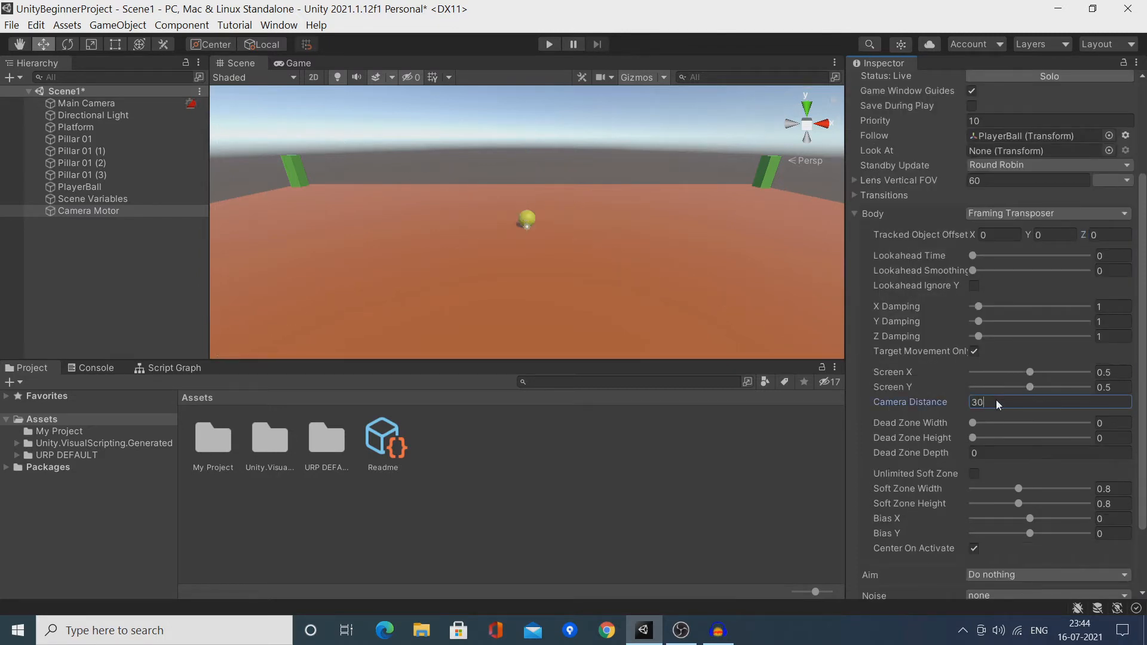
Check the framing in the Game view, save the scene and play it to test the camera following the ball.
{"action": "left_click", "coordinate": [299, 64]}
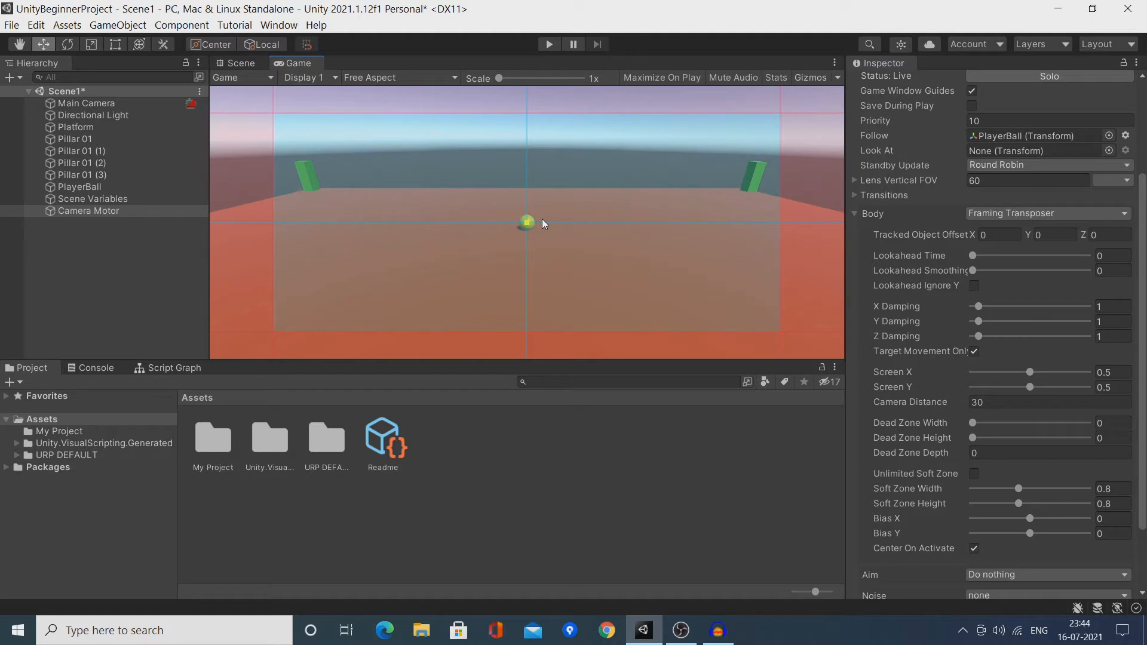
{"action": "key", "text": "ctrl+s"}
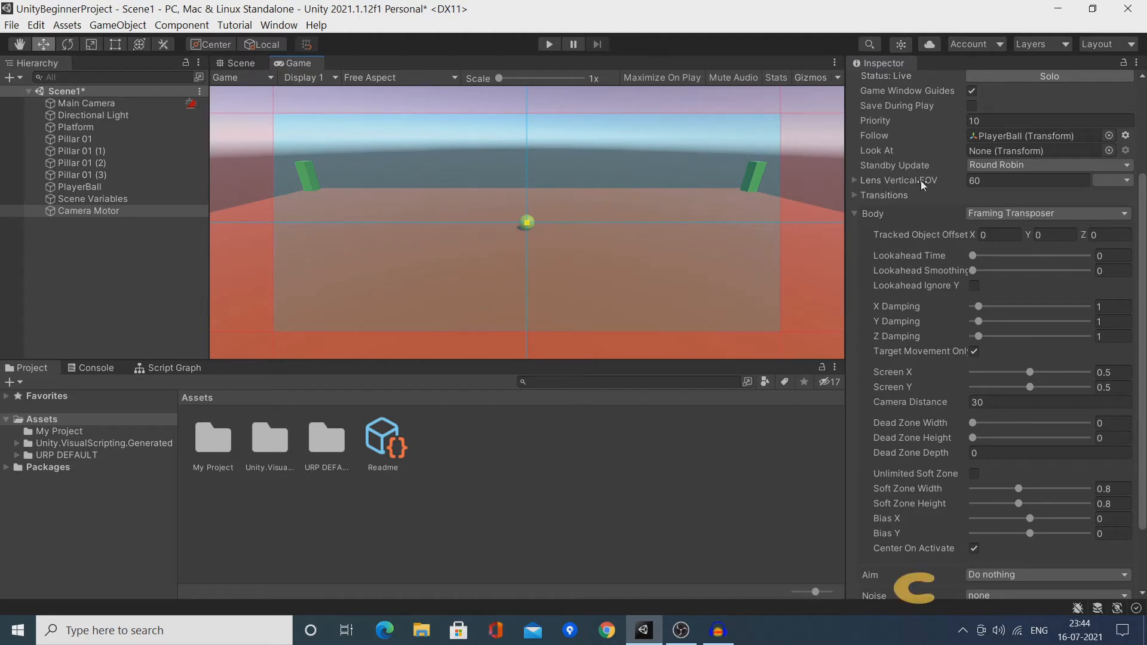
{"action": "left_click", "coordinate": [120, 187]}
{"action": "key", "text": "ctrl+s"}
{"action": "left_click", "coordinate": [547, 44]}
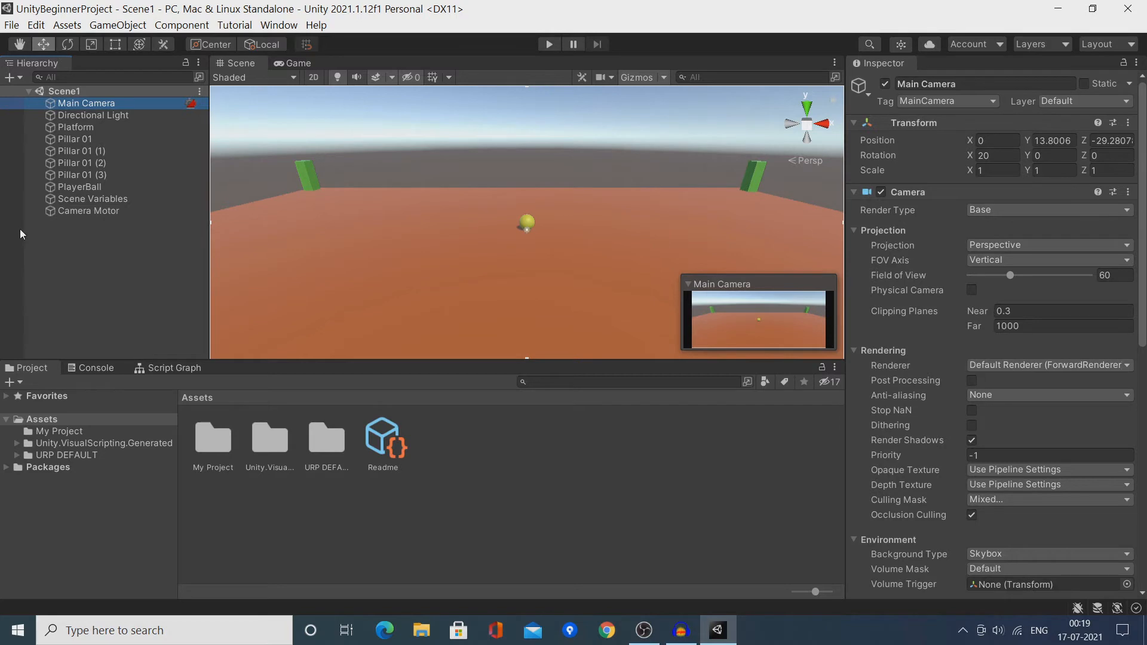
Create a UI Canvas in the scene and name it Player UI.
{"action": "left_click", "coordinate": [19, 77]}
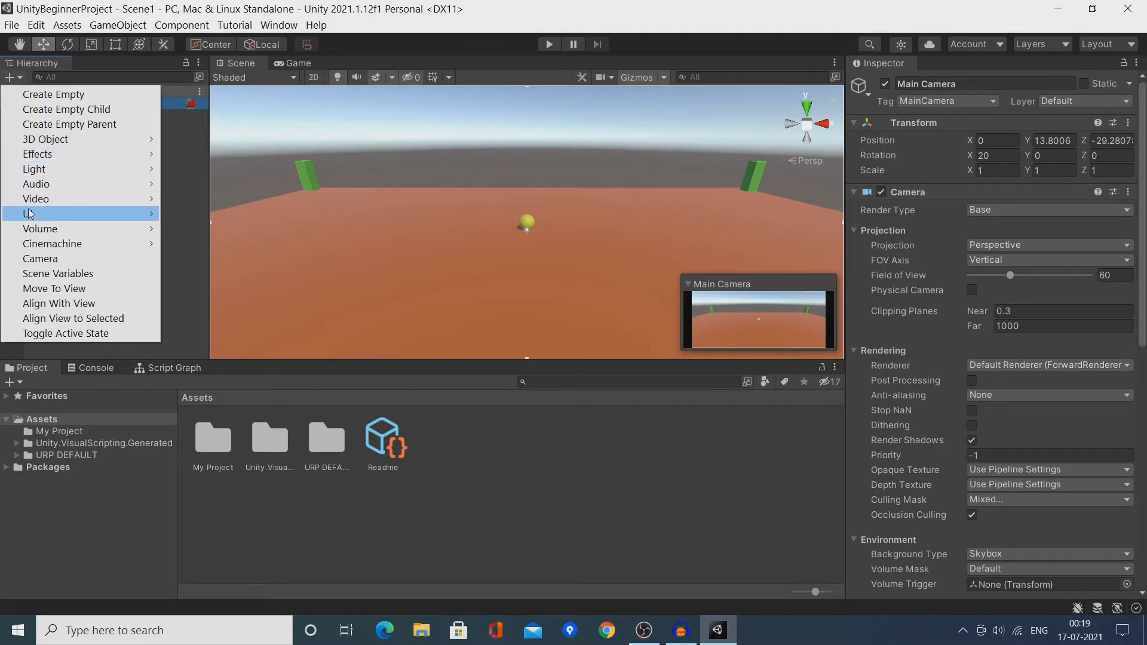
{"action": "mouse_move", "coordinate": [29, 213]}
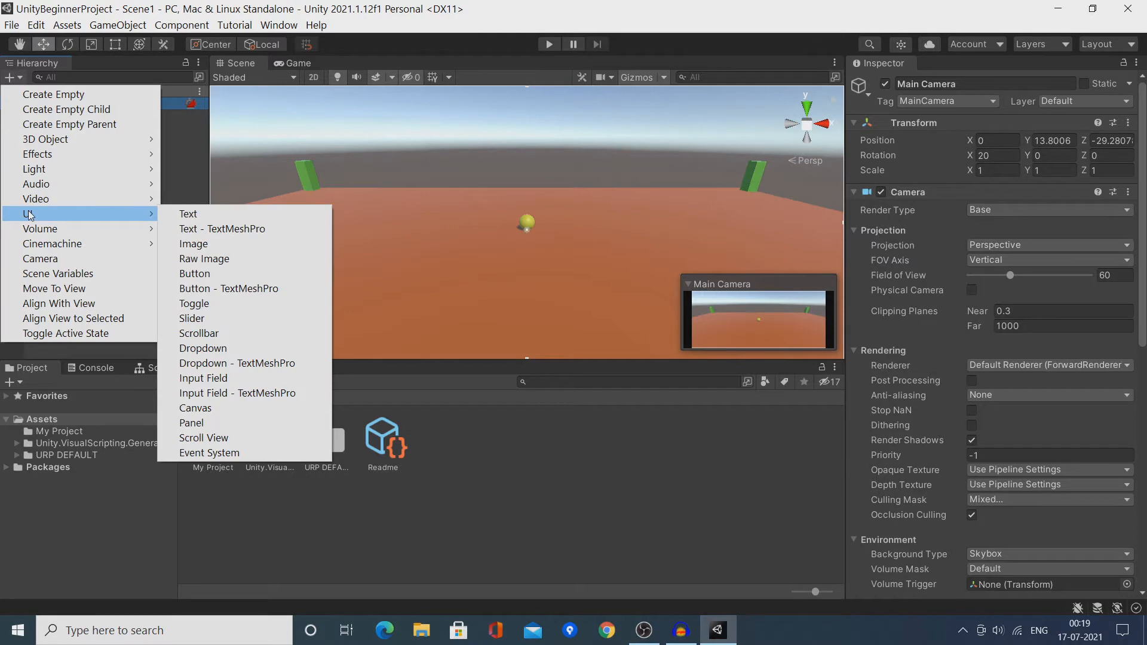
{"action": "left_click", "coordinate": [215, 408]}
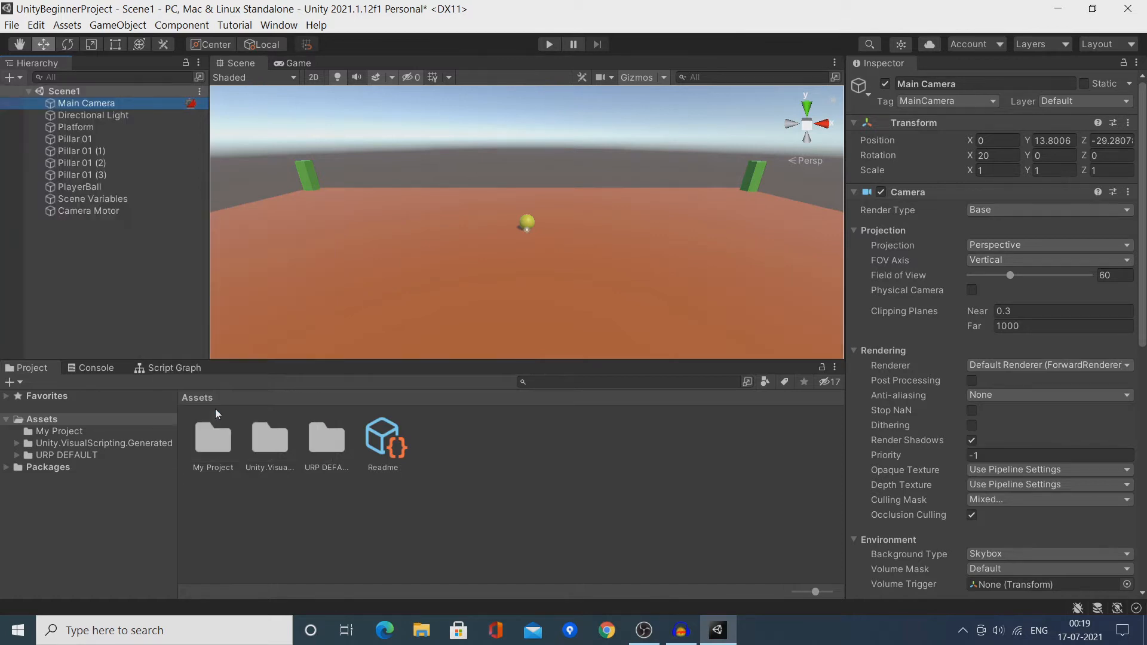
{"action": "type", "text": "PlayerUI"}
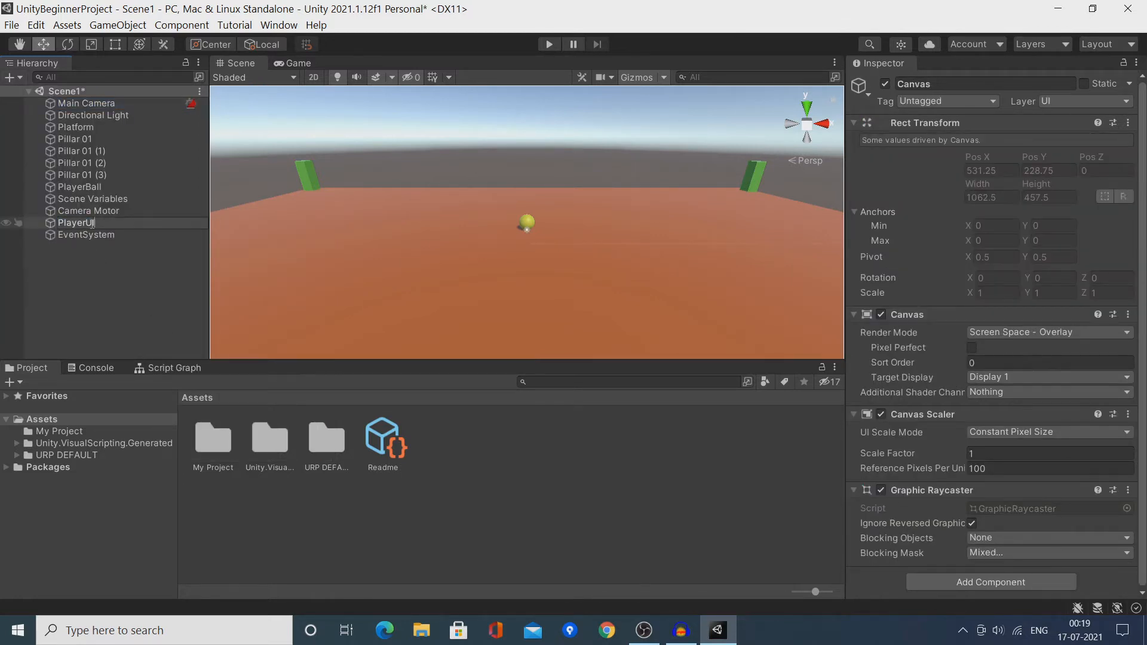
{"action": "left_click", "coordinate": [87, 222]}
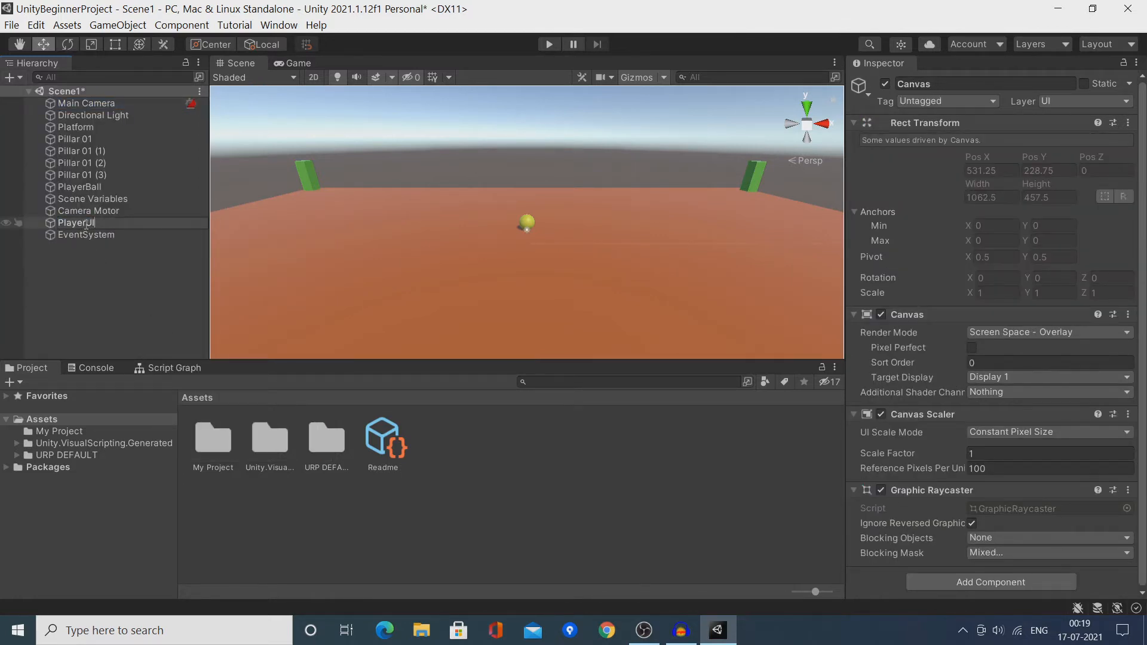
{"action": "left_click", "coordinate": [122, 246]}
{"action": "left_click", "coordinate": [113, 222]}
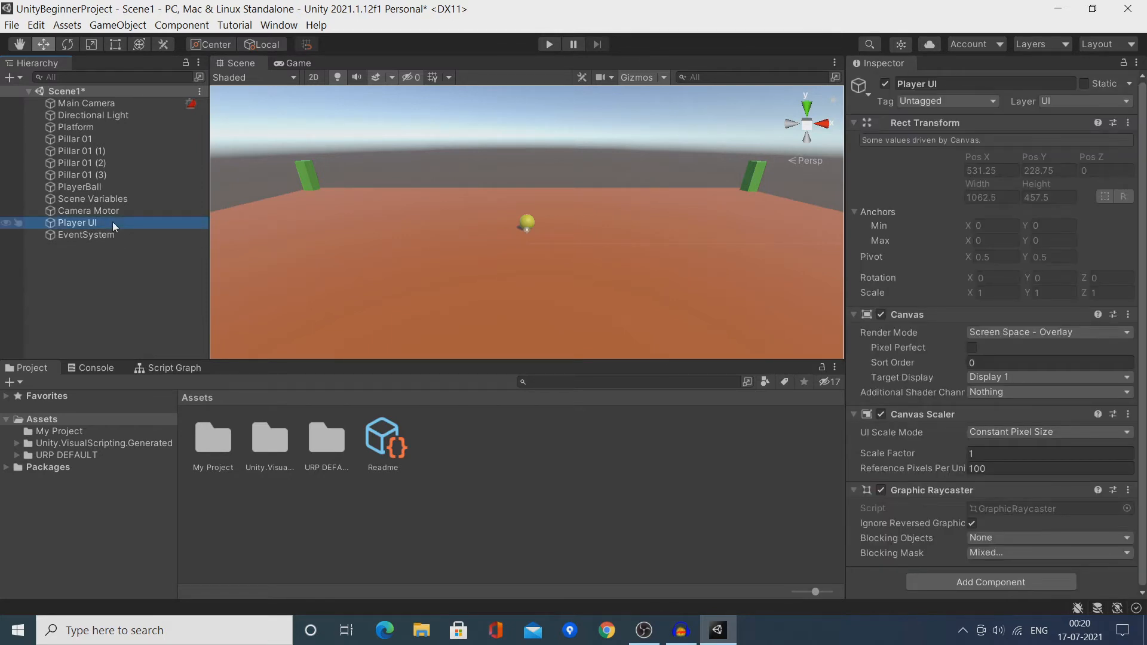
Switch the Scene view to 2D and frame the Player UI canvas in it.
{"action": "left_click", "coordinate": [311, 78]}
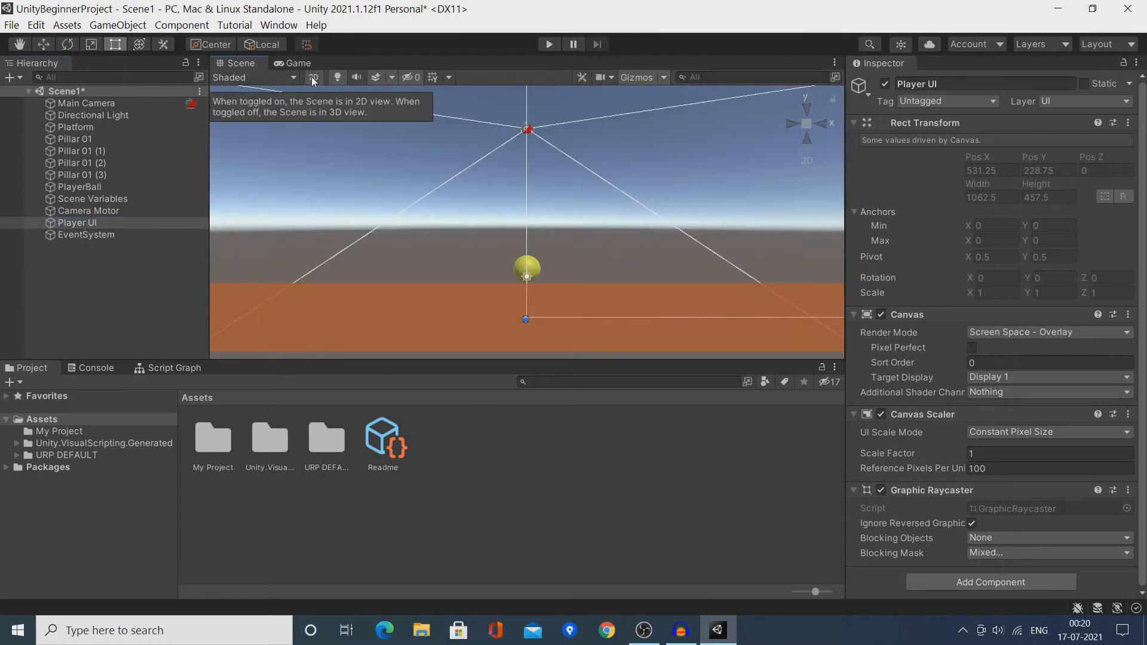
{"action": "left_click", "coordinate": [143, 224]}
{"action": "key", "text": "f"}
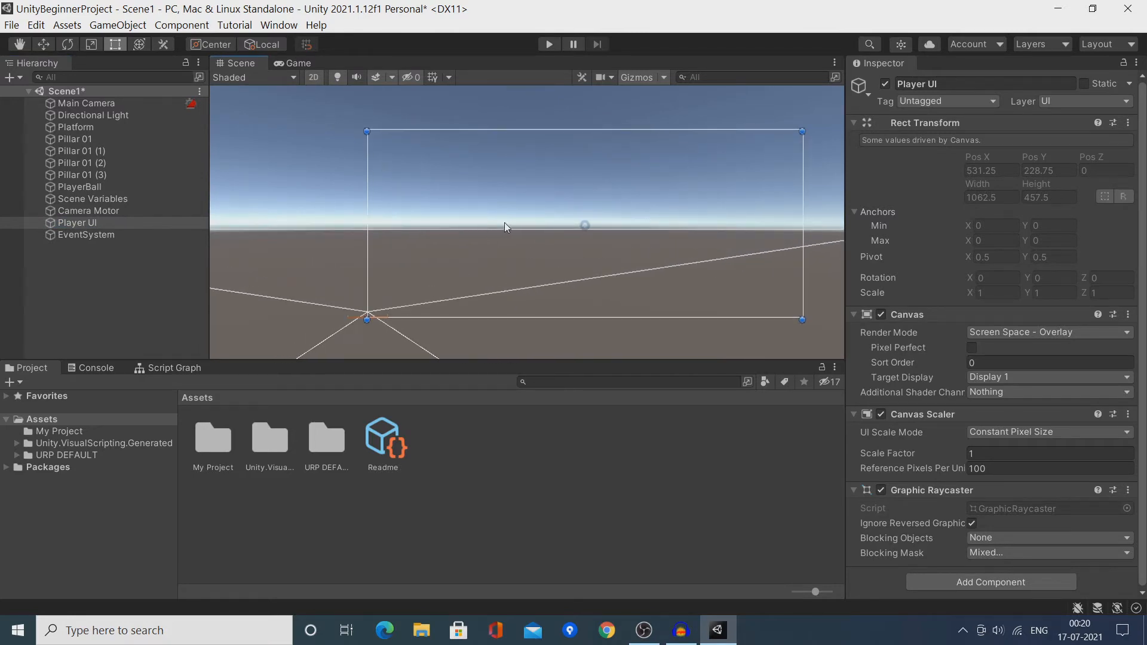
Set Player UI's Canvas Scaler to Scale With Screen Size with a reference resolution of 2048 x 1080.
{"action": "left_click", "coordinate": [184, 226]}
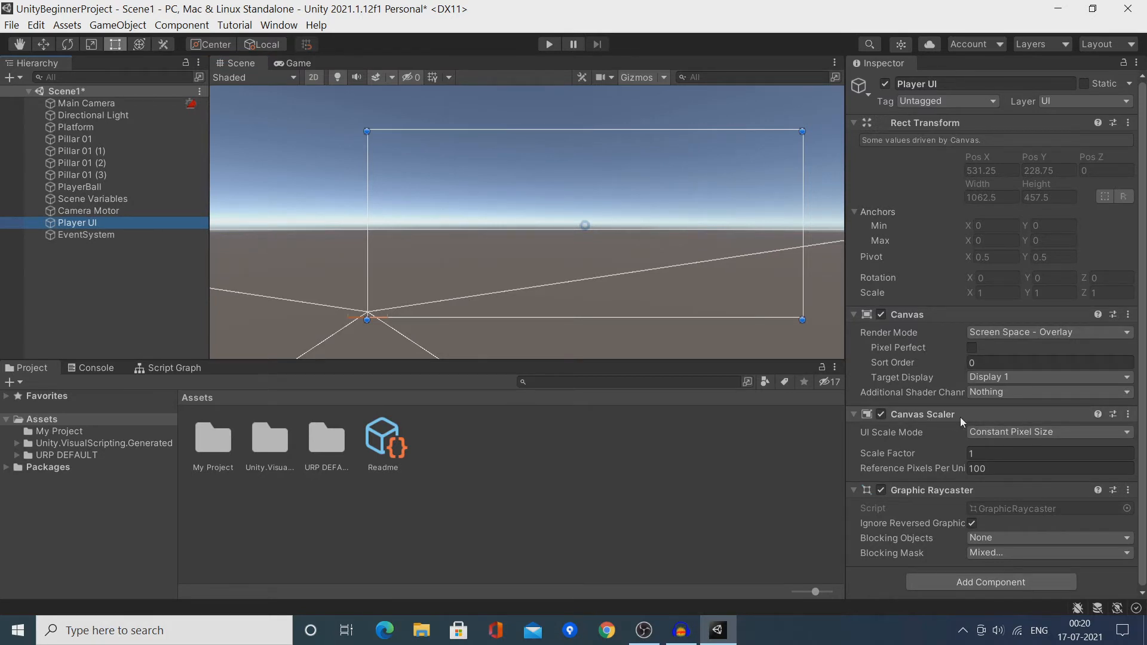
{"action": "left_click", "coordinate": [999, 433]}
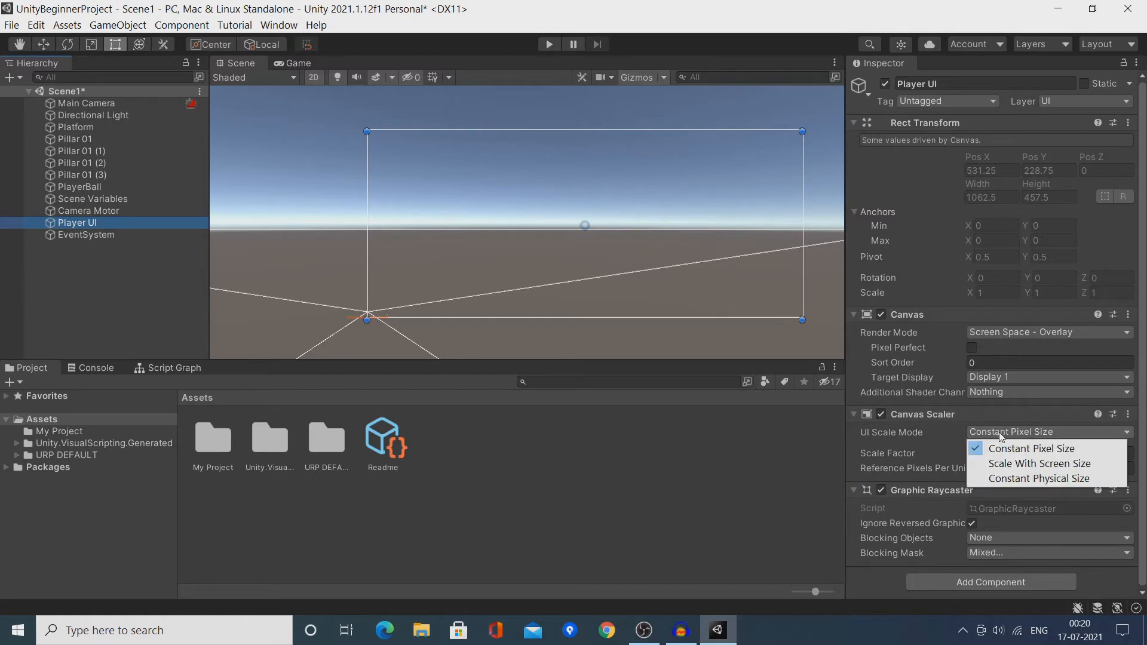
{"action": "left_click", "coordinate": [1008, 465]}
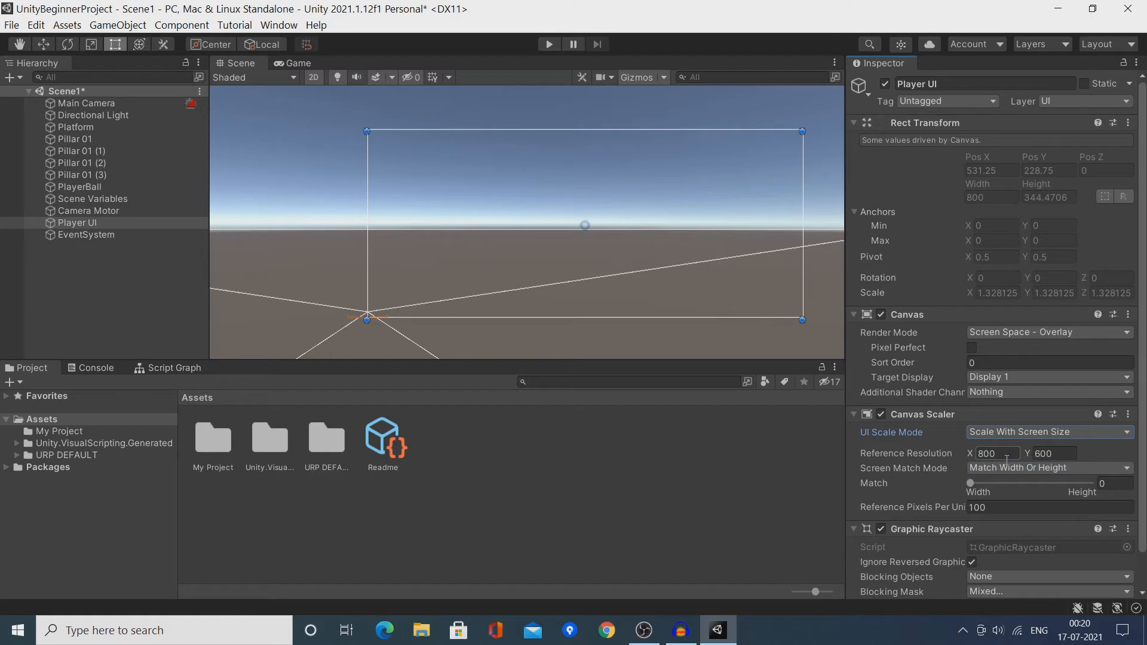
{"action": "left_click", "coordinate": [1006, 457]}
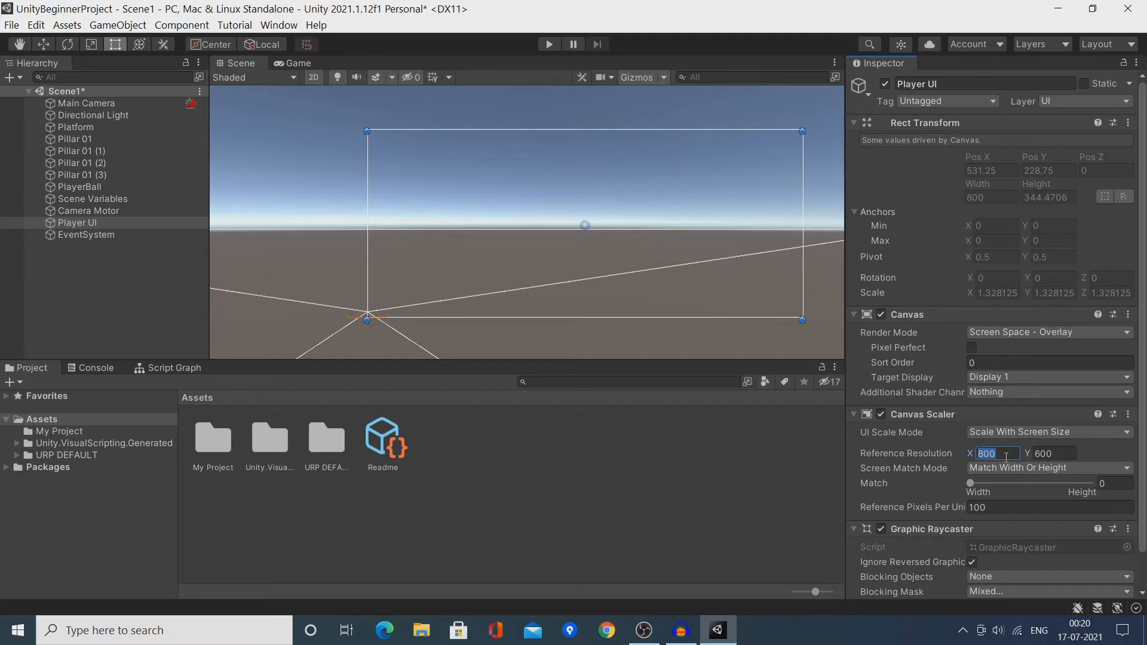
{"action": "type", "text": "2048"}
{"action": "key", "text": "Tab"}
{"action": "type", "text": "1080"}
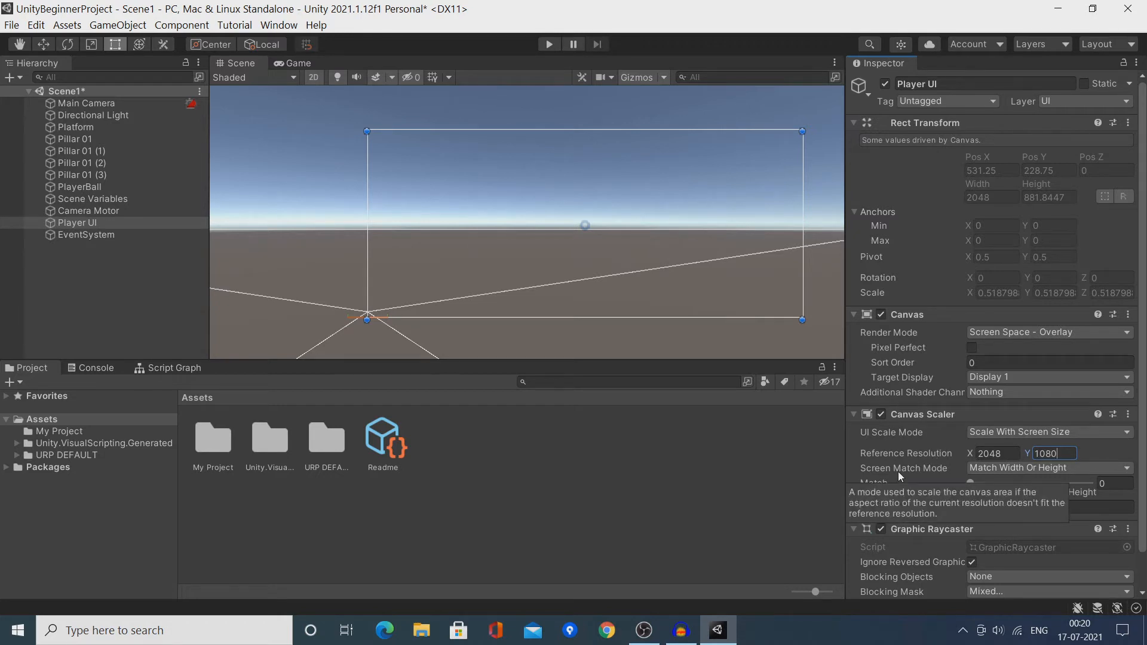
Keep the Canvas Scaler on Match Width Or Height with Match at 0 and Reference Pixels Per Unit at 100.
{"action": "left_click", "coordinate": [998, 470]}
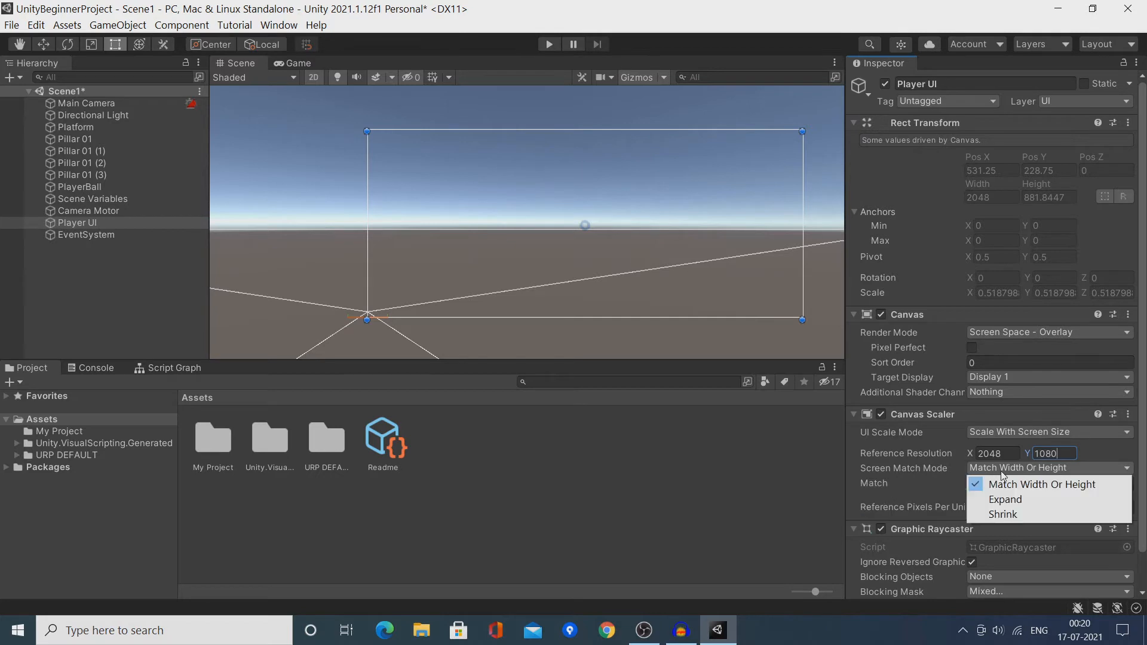
{"action": "left_click", "coordinate": [1035, 485]}
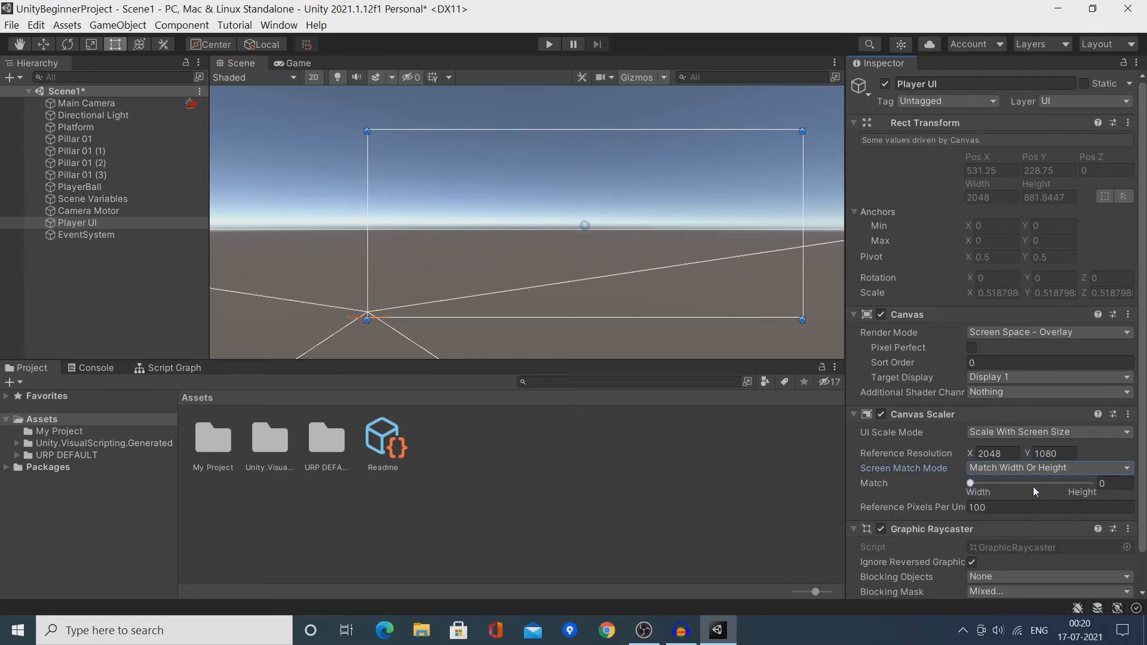
{"action": "left_click", "coordinate": [970, 483]}
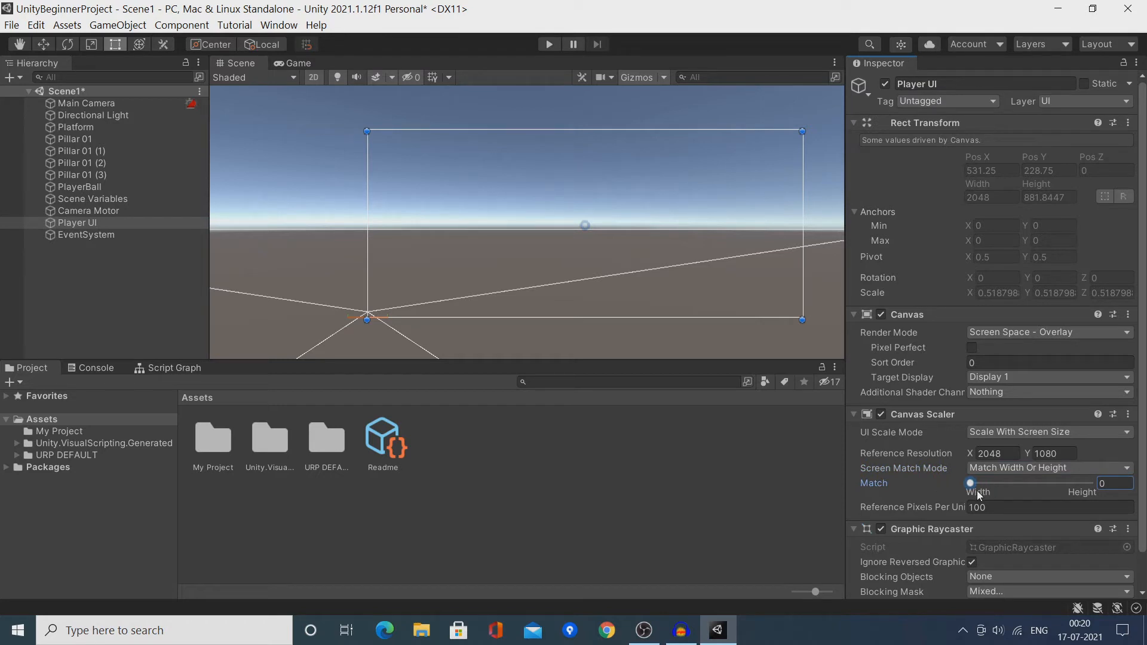
{"action": "left_click", "coordinate": [981, 507]}
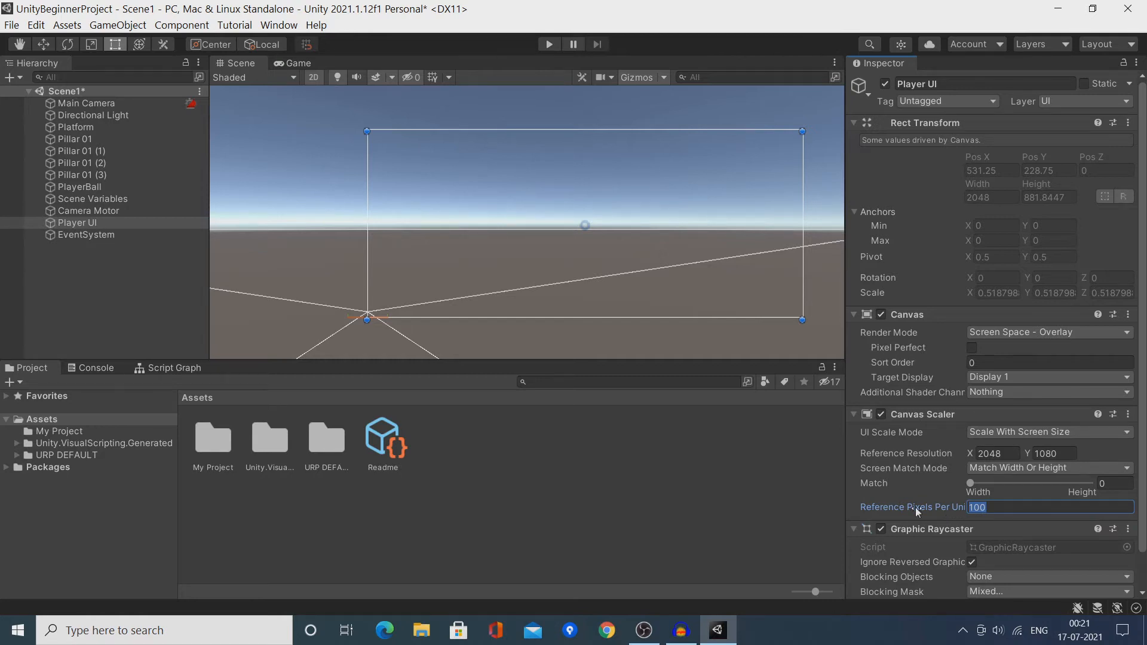
Add a UI Text element as a child of Player UI and name it Timer.
{"action": "left_click", "coordinate": [150, 224]}
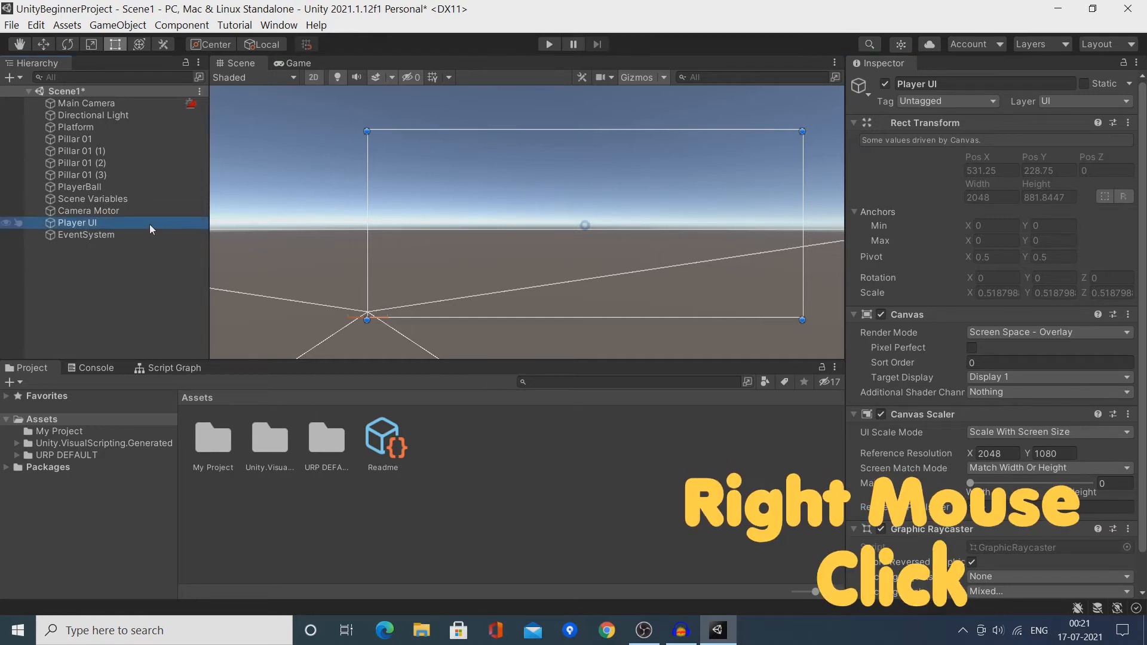
{"action": "right_click", "coordinate": [150, 224]}
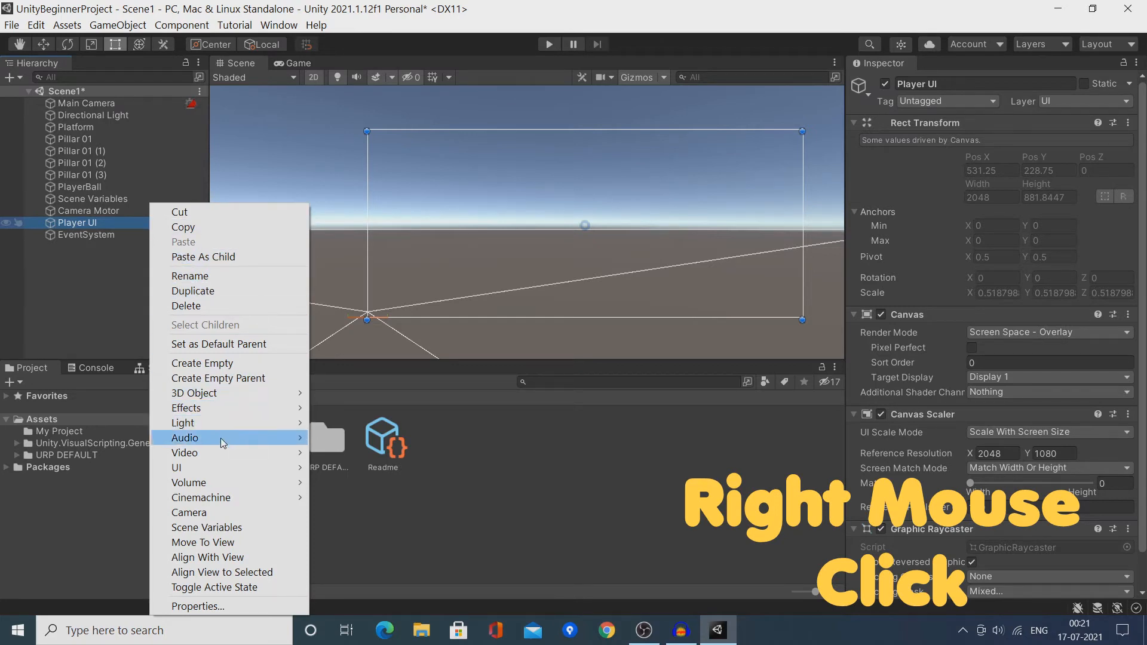
{"action": "mouse_move", "coordinate": [219, 468]}
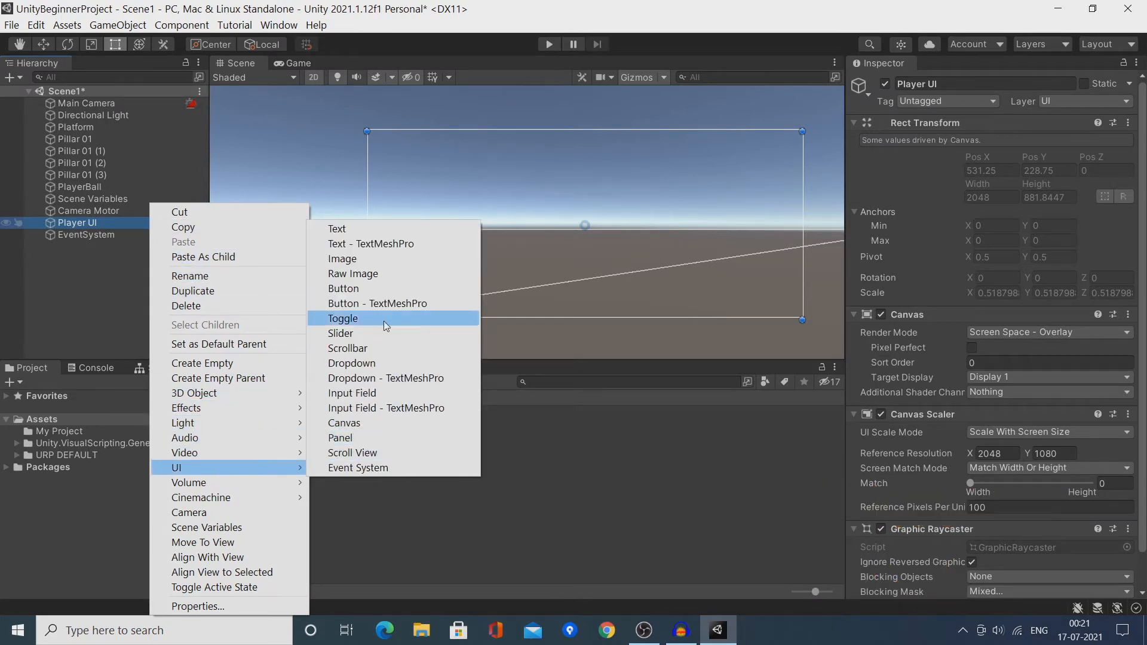
{"action": "left_click", "coordinate": [370, 229]}
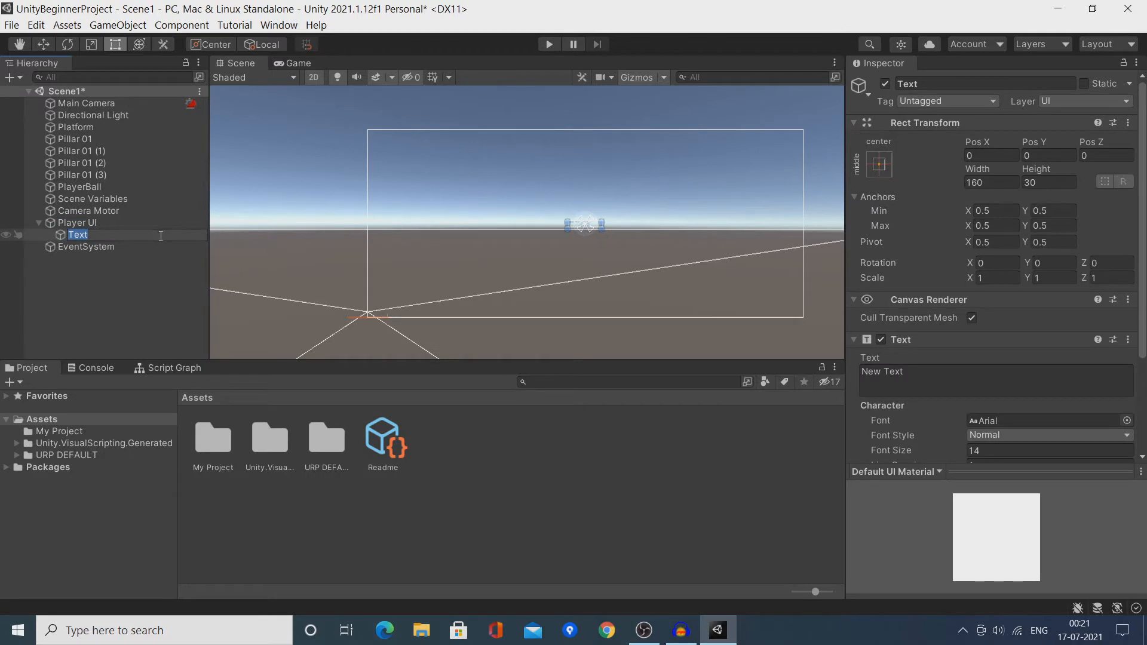
{"action": "type", "text": "Timer"}
{"action": "key", "text": "Return"}
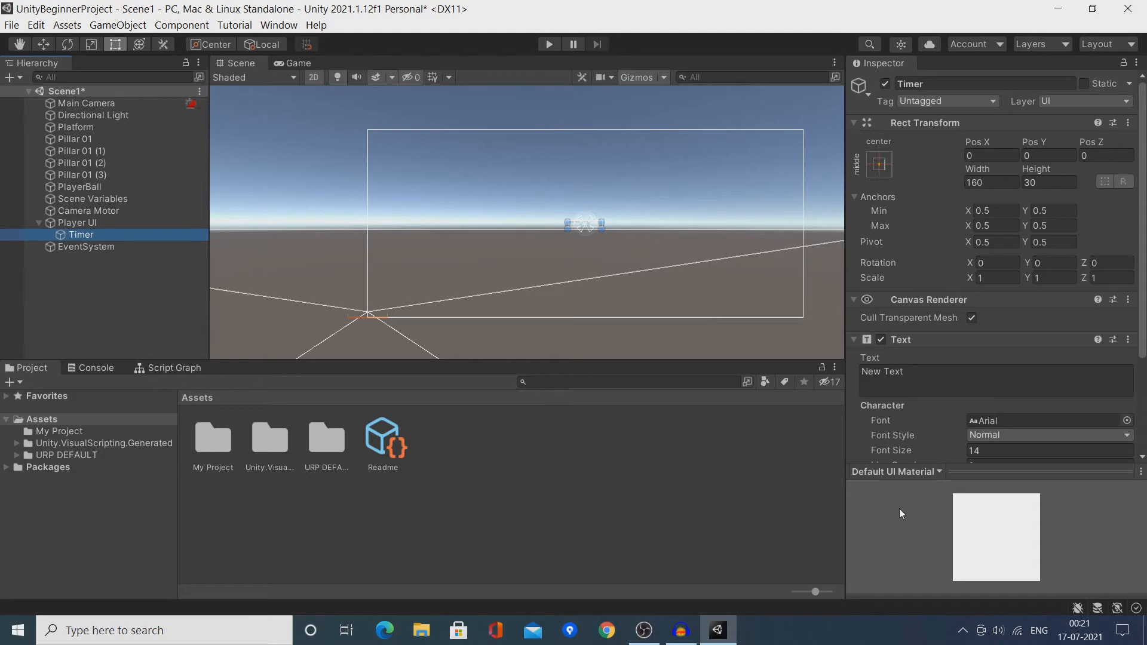
Anchor Timer to the top center of the canvas, setting its pivot and position to match.
{"action": "left_click", "coordinate": [976, 475]}
{"action": "scroll", "coordinate": [974, 451], "scroll_direction": "down", "scroll_amount": 3}
{"action": "scroll", "coordinate": [973, 450], "scroll_direction": "up", "scroll_amount": 3}
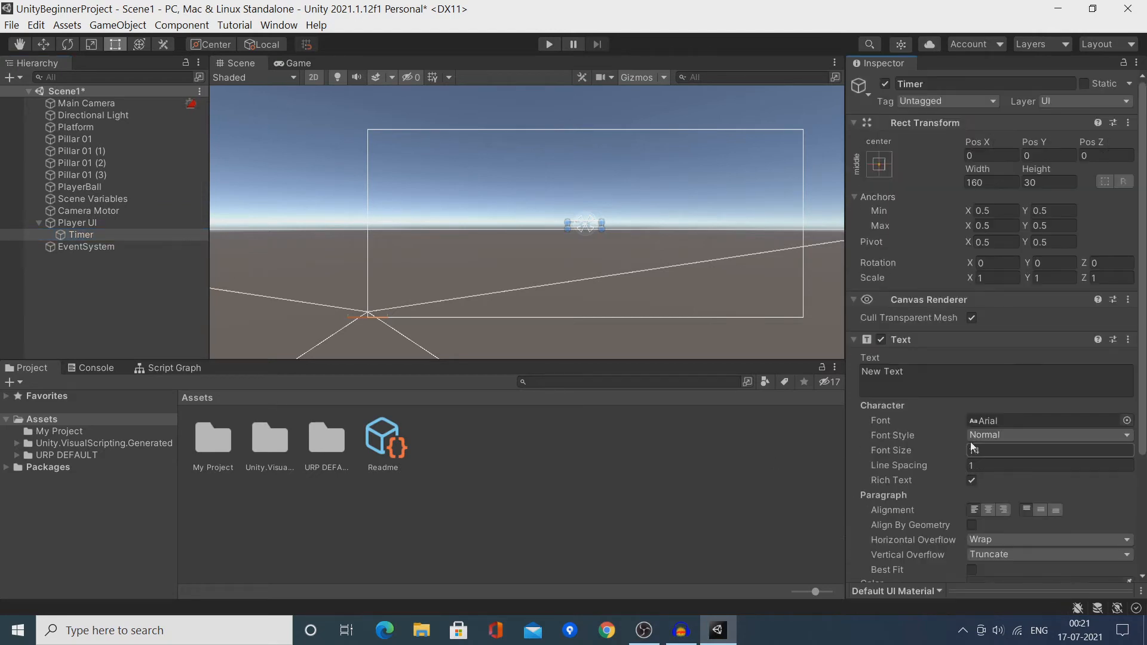
{"action": "left_click", "coordinate": [880, 168]}
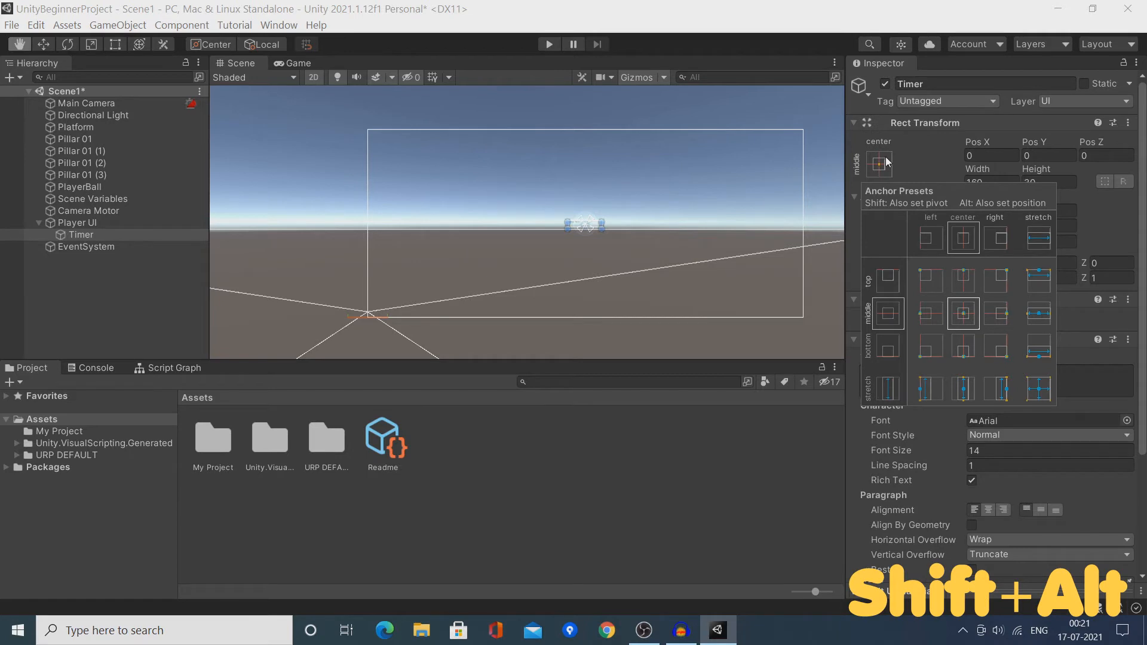
{"action": "left_click", "coordinate": [966, 279], "text": "alt"}
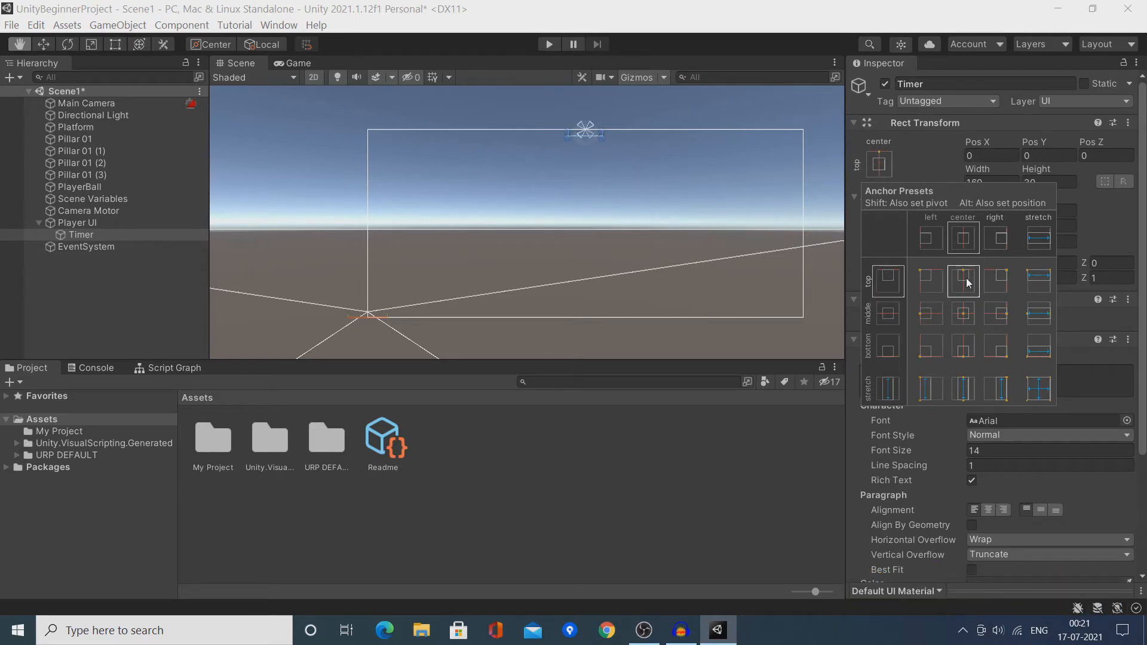
{"action": "left_click", "coordinate": [939, 165]}
Set Timer's width to 250 and its height to 150.
{"action": "left_click", "coordinate": [979, 180]}
{"action": "type", "text": "250"}
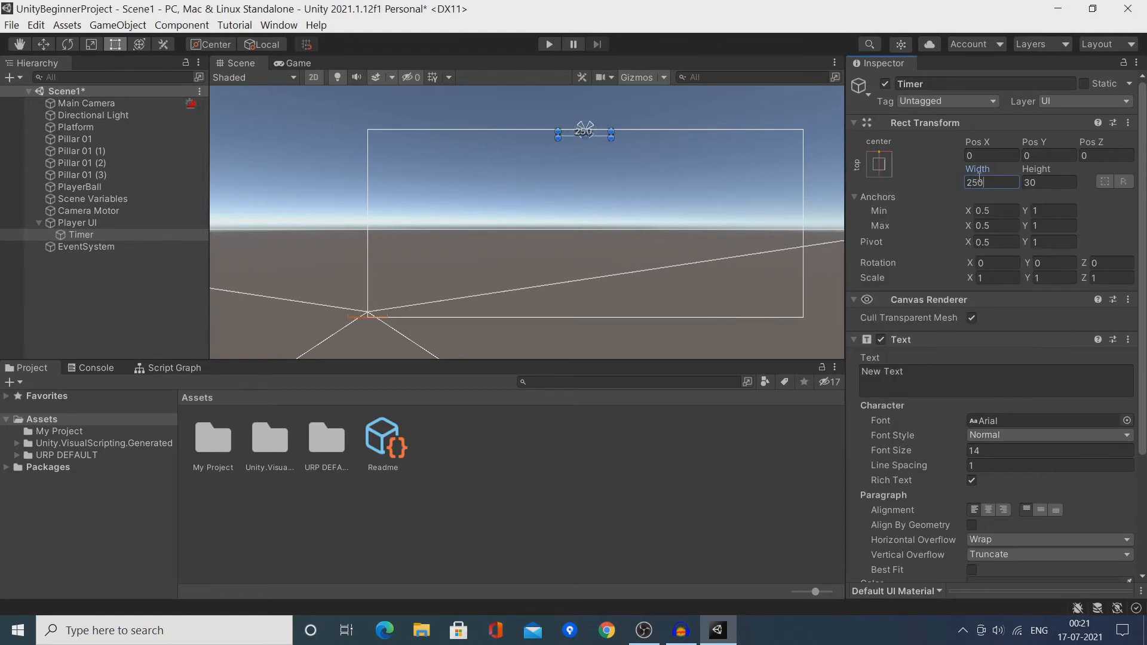
{"action": "key", "text": "Tab"}
{"action": "type", "text": "150"}
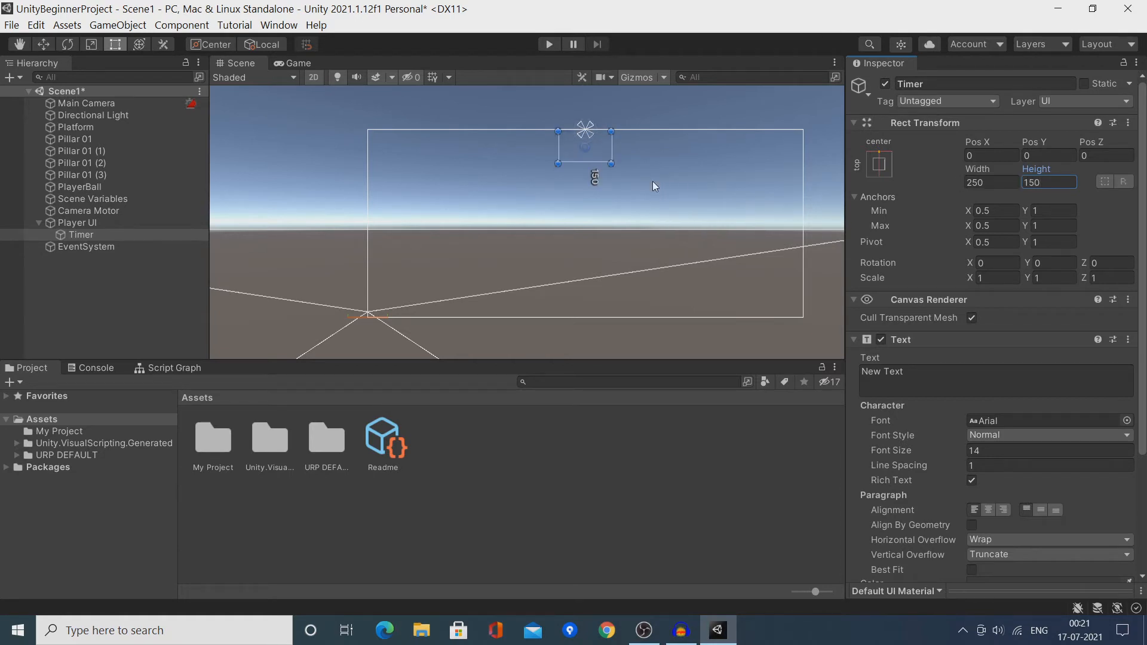
Change Timer's text to 100 and set it in Bold at font size 120.
{"action": "left_click", "coordinate": [905, 372]}
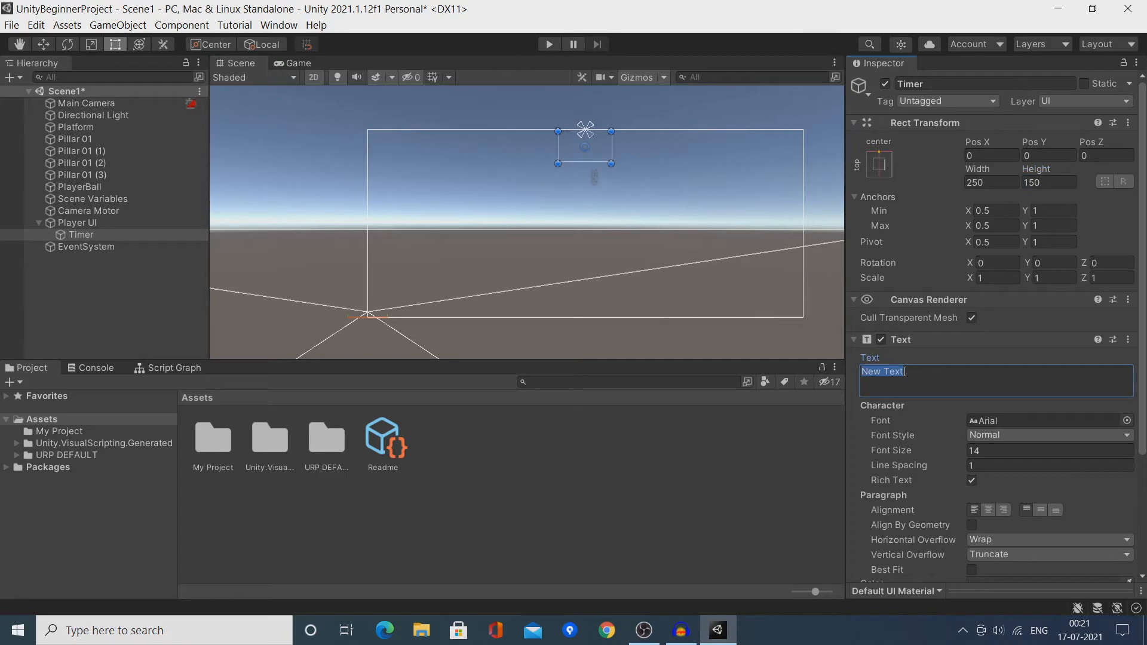
{"action": "type", "text": "100"}
{"action": "left_click", "coordinate": [991, 435]}
{"action": "left_click", "coordinate": [997, 468]}
{"action": "left_click", "coordinate": [985, 452]}
{"action": "type", "text": "120"}
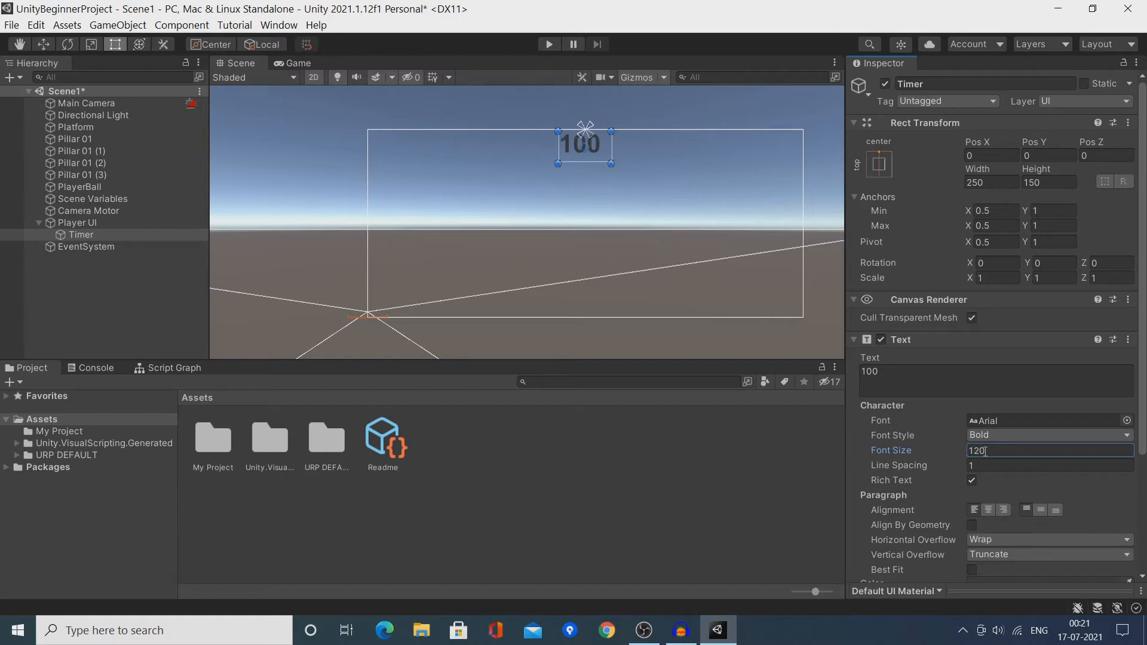
Center Timer's text horizontally and vertically, enable Align By Geometry and set Vertical Overflow to Overflow.
{"action": "left_click", "coordinate": [990, 511]}
{"action": "left_click", "coordinate": [1042, 511]}
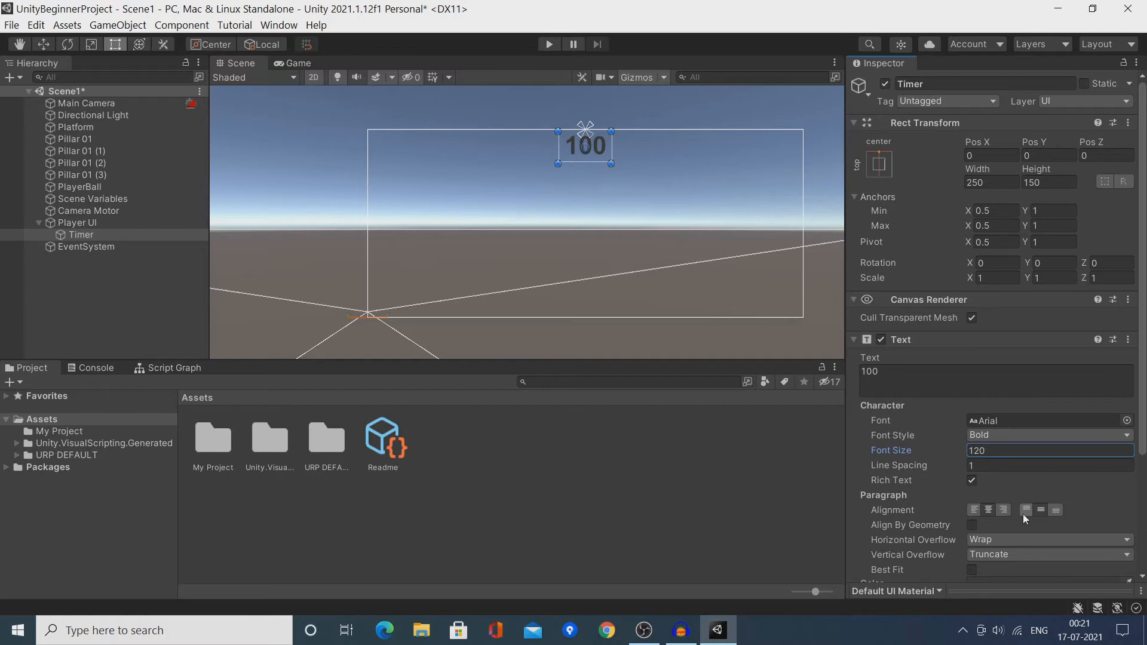
{"action": "left_click", "coordinate": [972, 525]}
{"action": "scroll", "coordinate": [1012, 514], "scroll_direction": "down", "scroll_amount": 3}
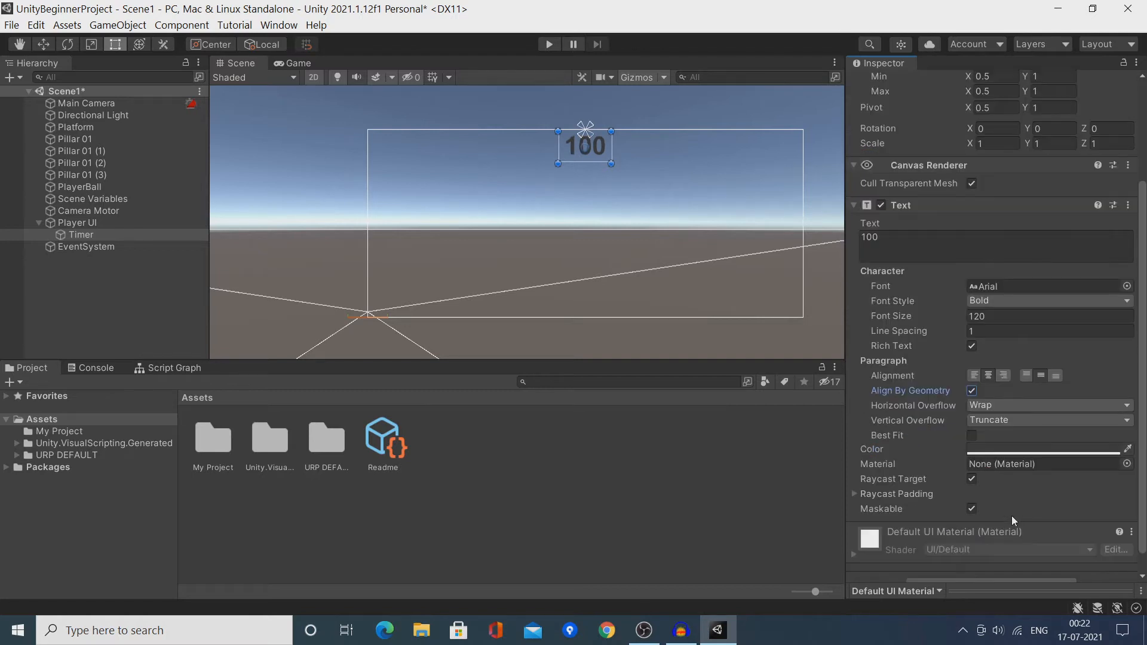
{"action": "left_click", "coordinate": [998, 422]}
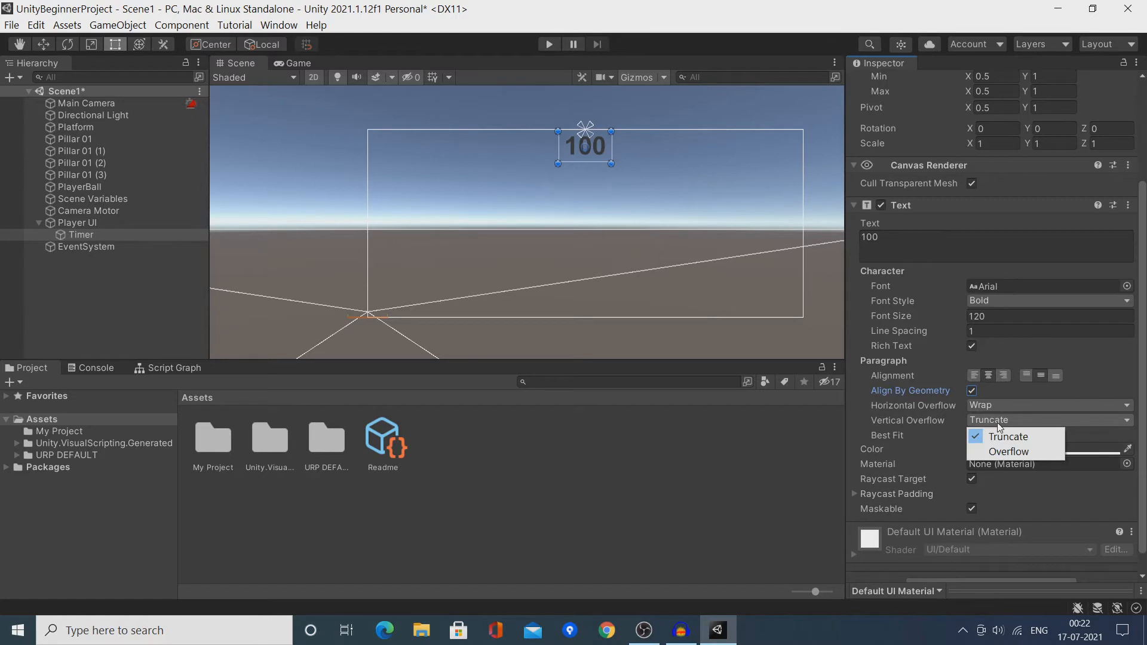
{"action": "left_click", "coordinate": [1005, 452]}
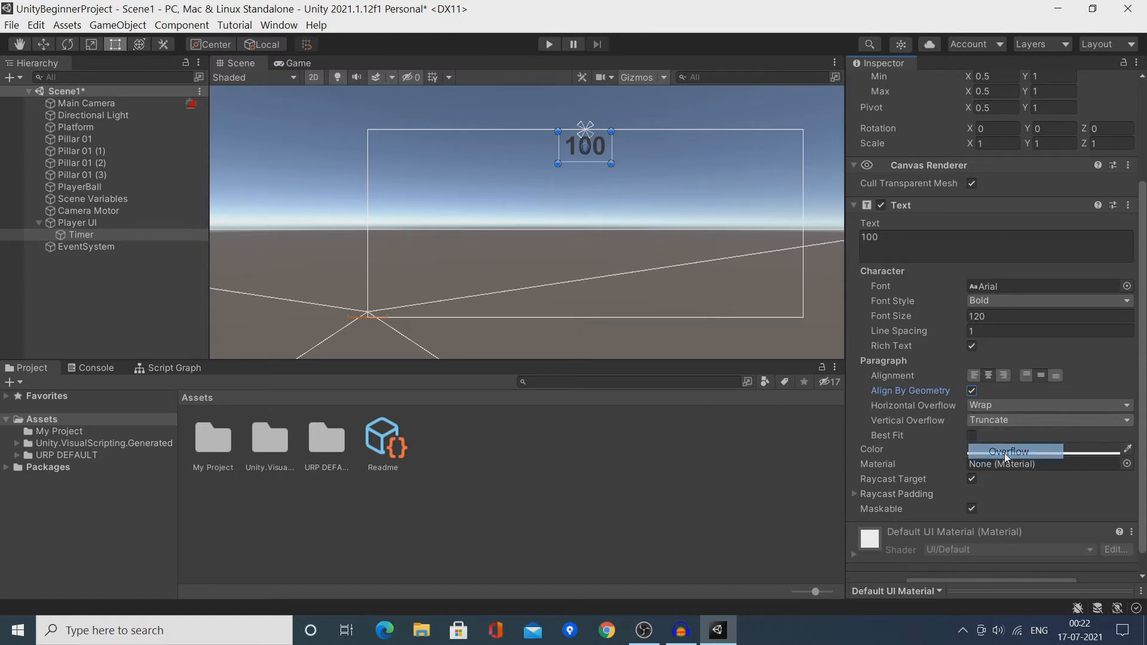
Leave Best Fit off for Timer and change its text color to golden yellow.
{"action": "left_click", "coordinate": [971, 435]}
{"action": "left_click", "coordinate": [971, 436]}
{"action": "left_click", "coordinate": [994, 448]}
{"action": "left_click", "coordinate": [1095, 312]}
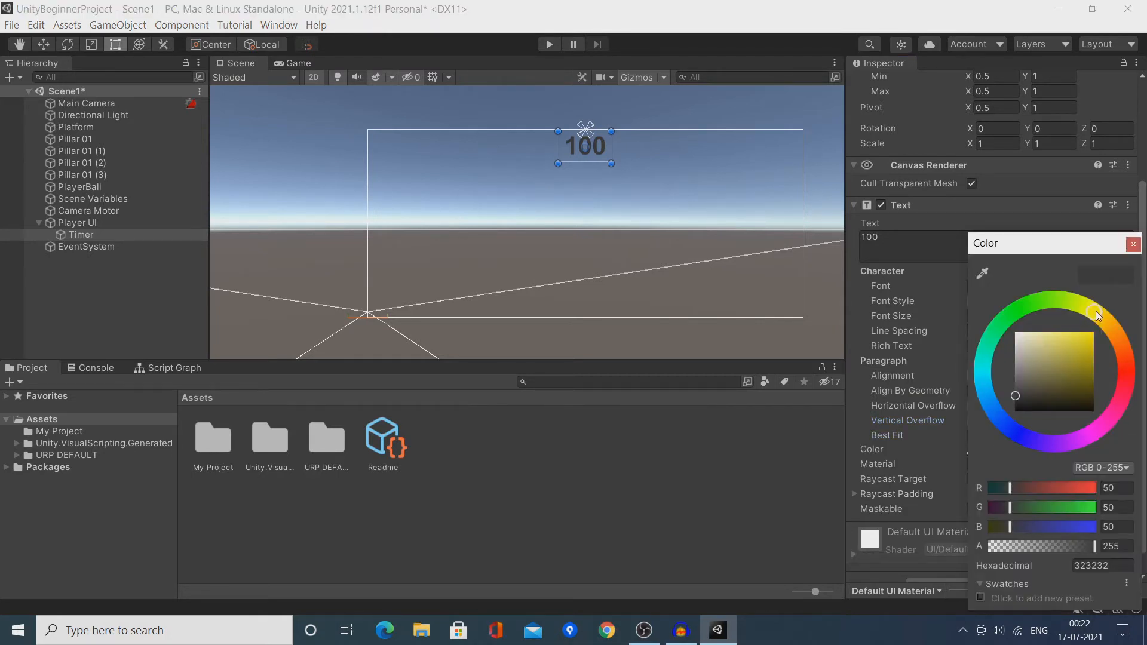
{"action": "left_click", "coordinate": [1083, 345]}
{"action": "left_click", "coordinate": [1130, 245]}
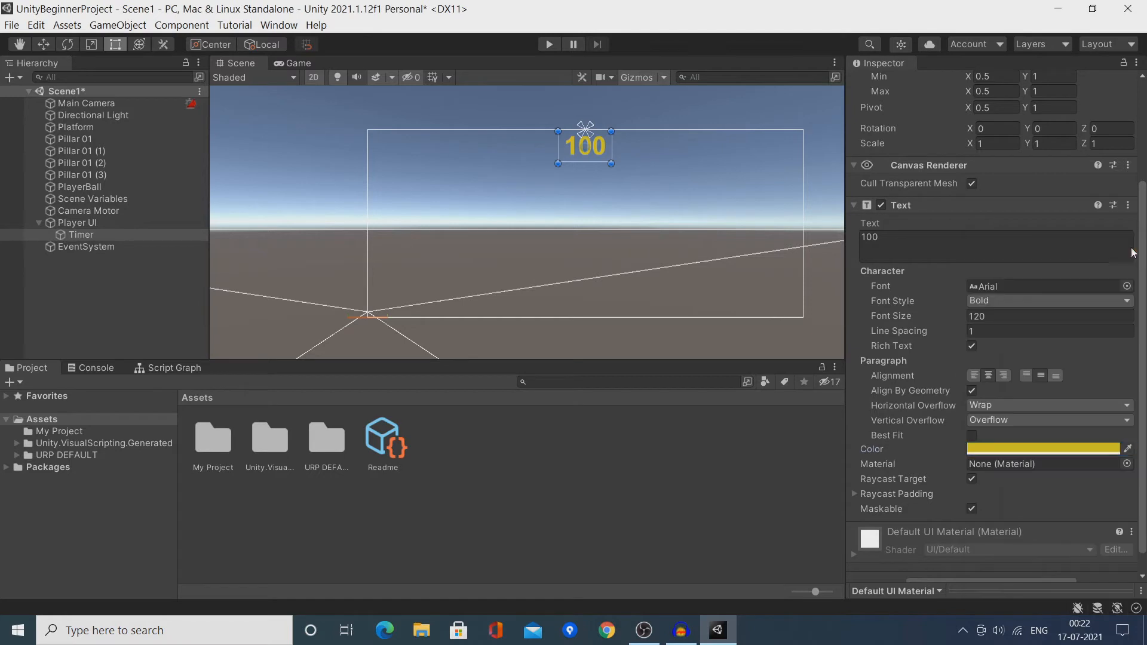
Save the scene and add a Script Machine component to the Player UI canvas.
{"action": "key", "text": "ctrl+s"}
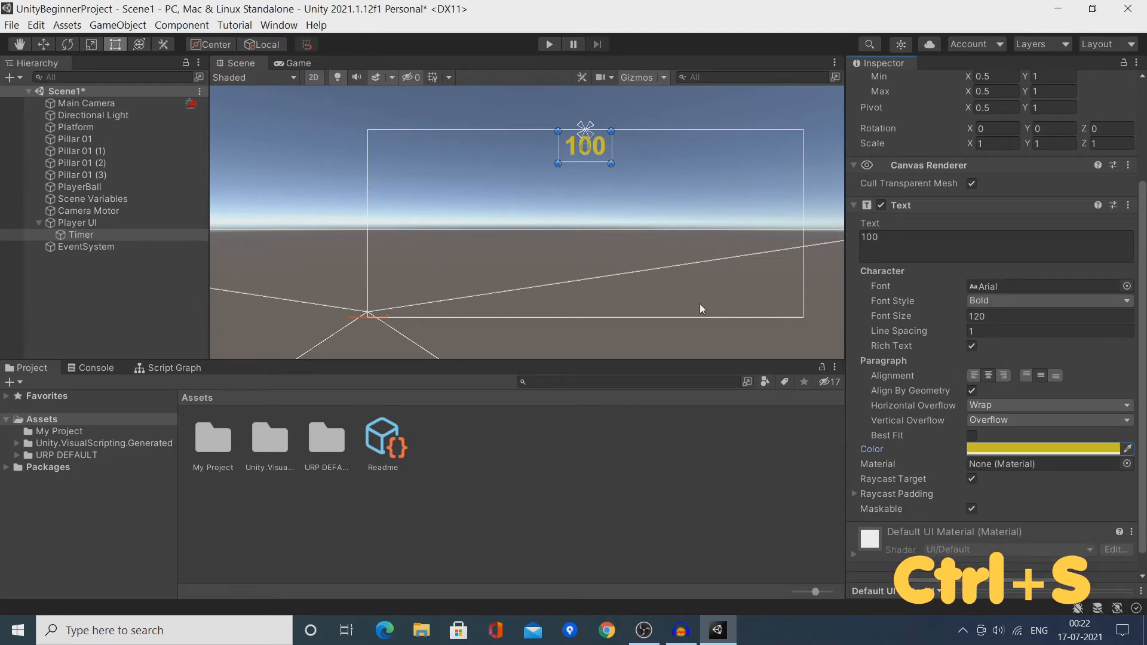
{"action": "left_click", "coordinate": [129, 221]}
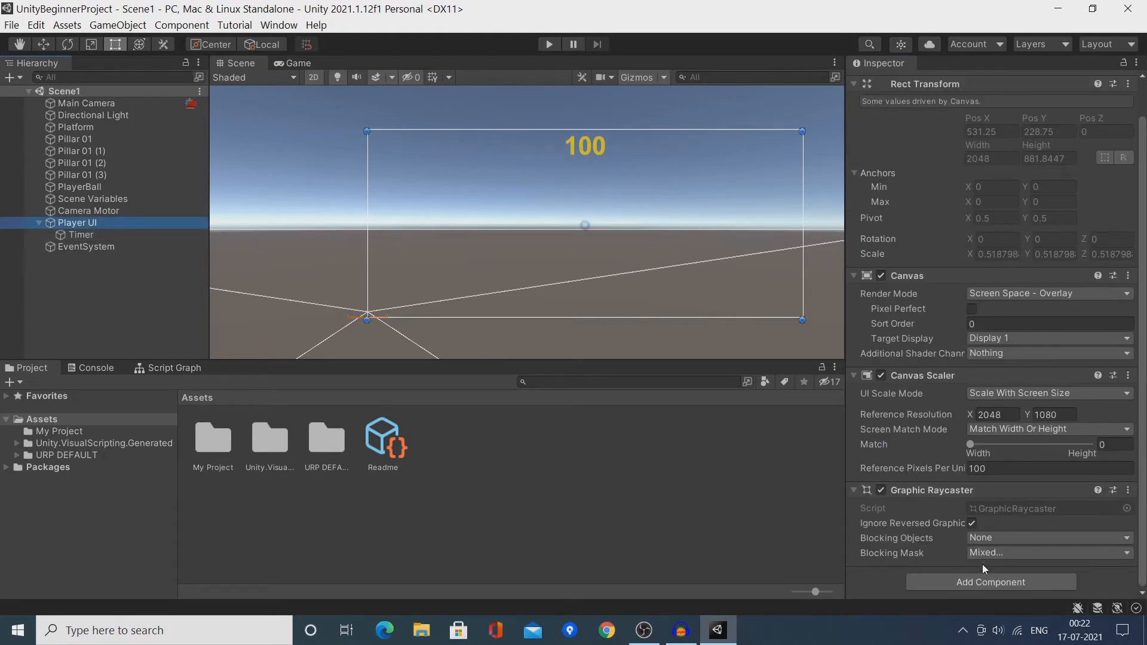
{"action": "left_click", "coordinate": [984, 582]}
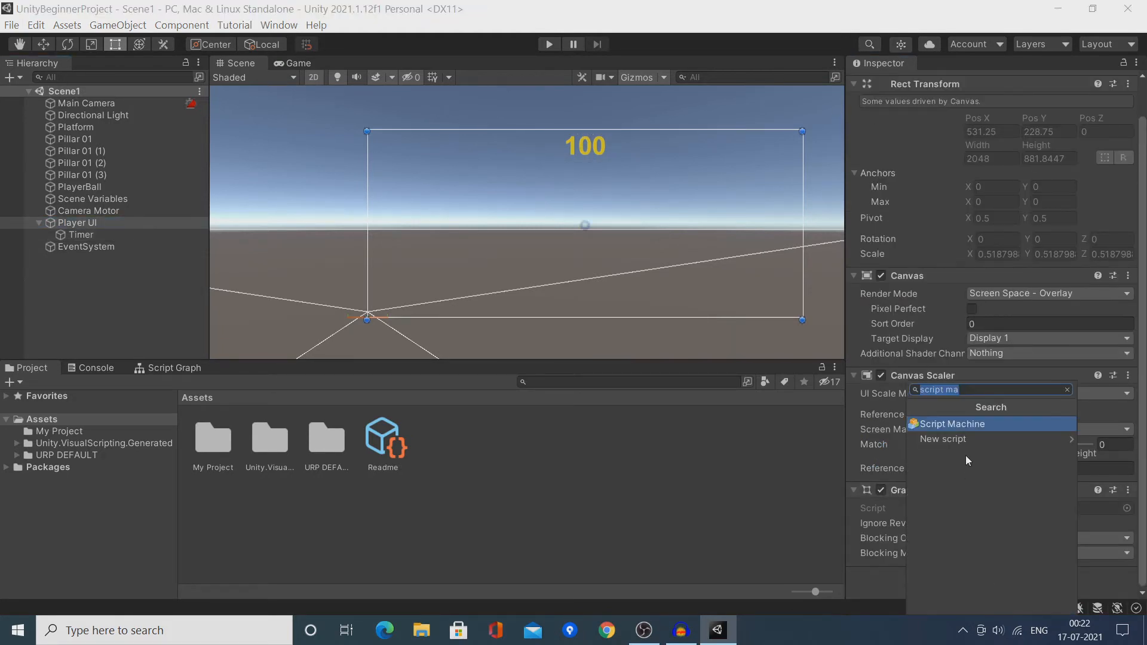
{"action": "left_click", "coordinate": [962, 426]}
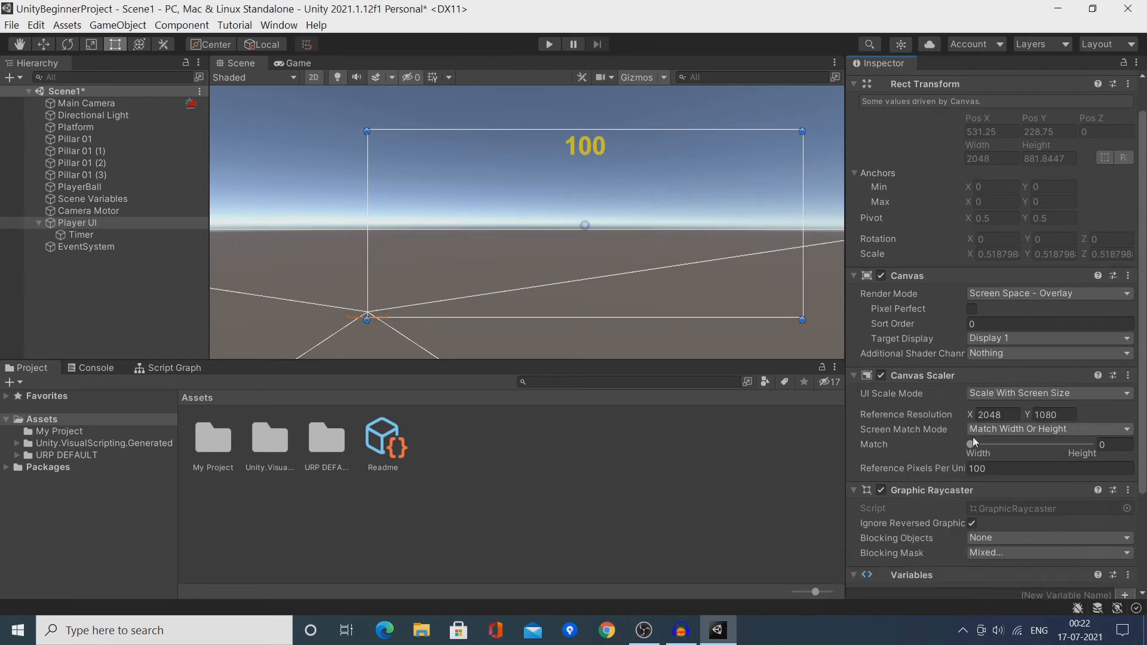
Create a new graph for Player UI's Script Machine and save it as PlayerUI in the My Project folder.
{"action": "scroll", "coordinate": [994, 490], "scroll_direction": "down", "scroll_amount": 3}
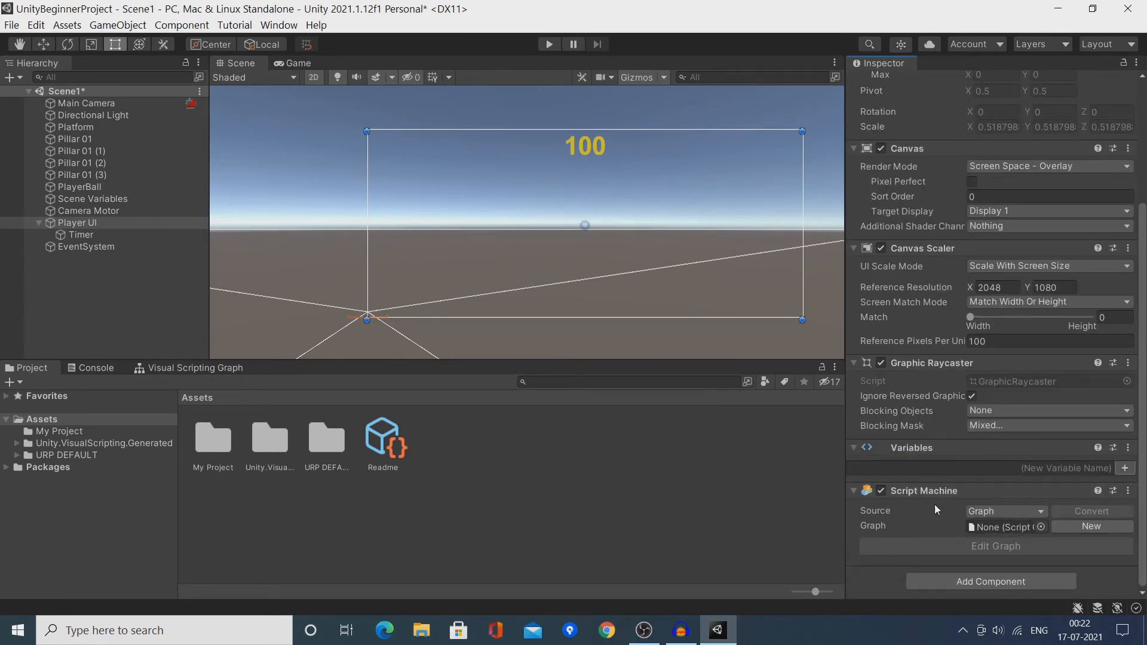
{"action": "left_click", "coordinate": [1084, 526]}
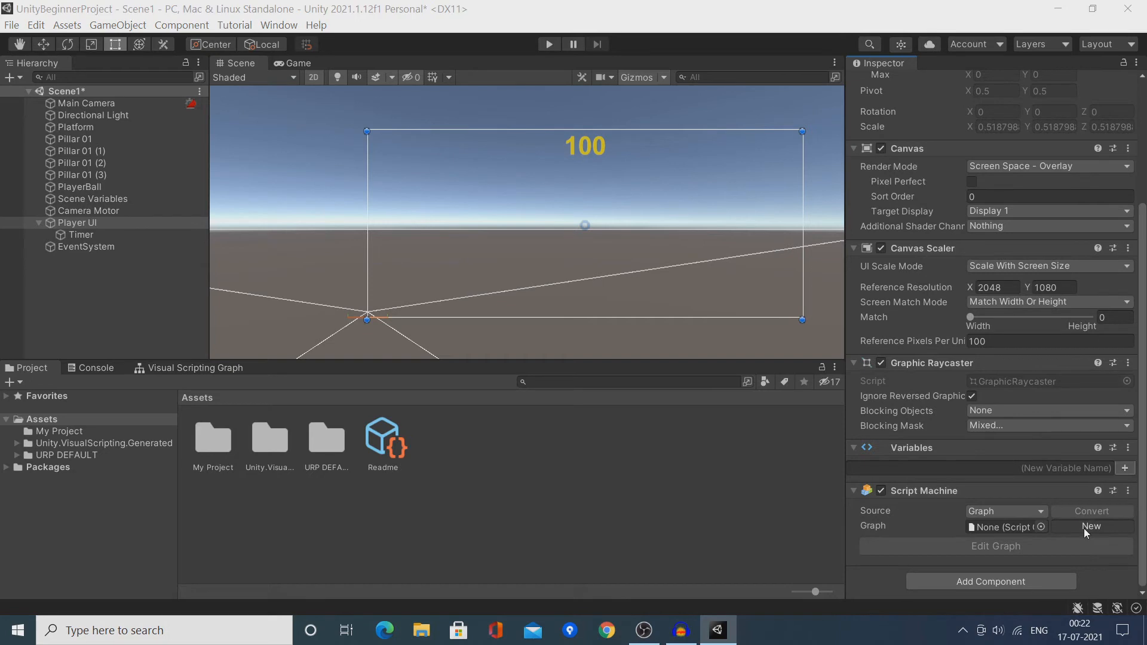
{"action": "double_click", "coordinate": [265, 153]}
{"action": "left_click", "coordinate": [197, 312]}
{"action": "type", "text": "PlayerUI"}
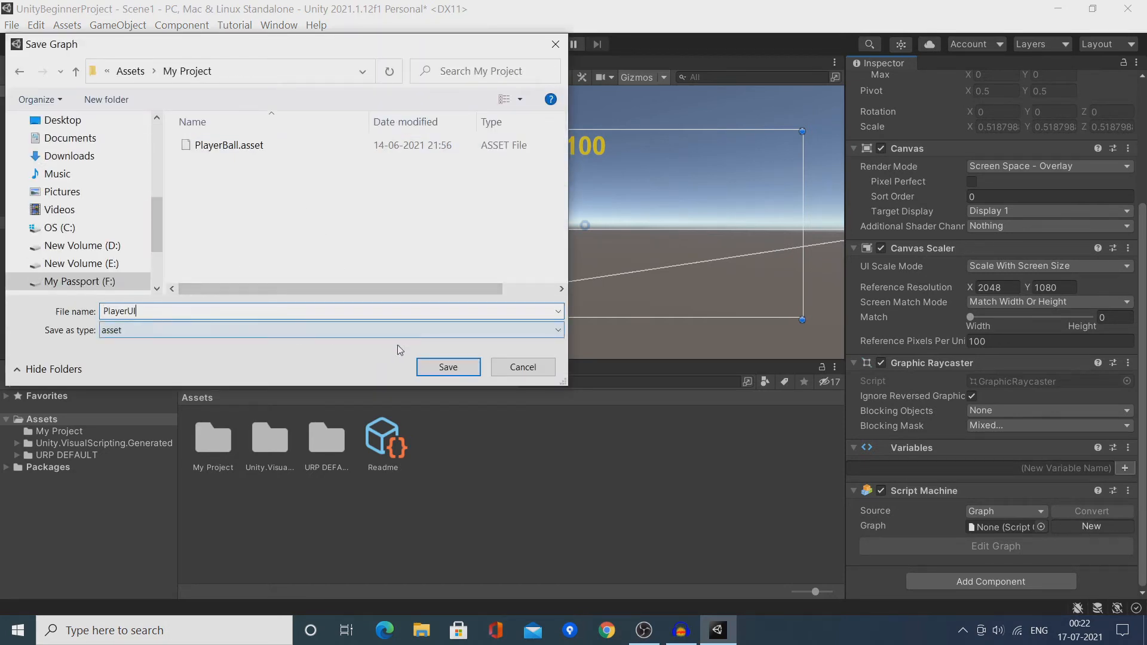
{"action": "left_click", "coordinate": [432, 365]}
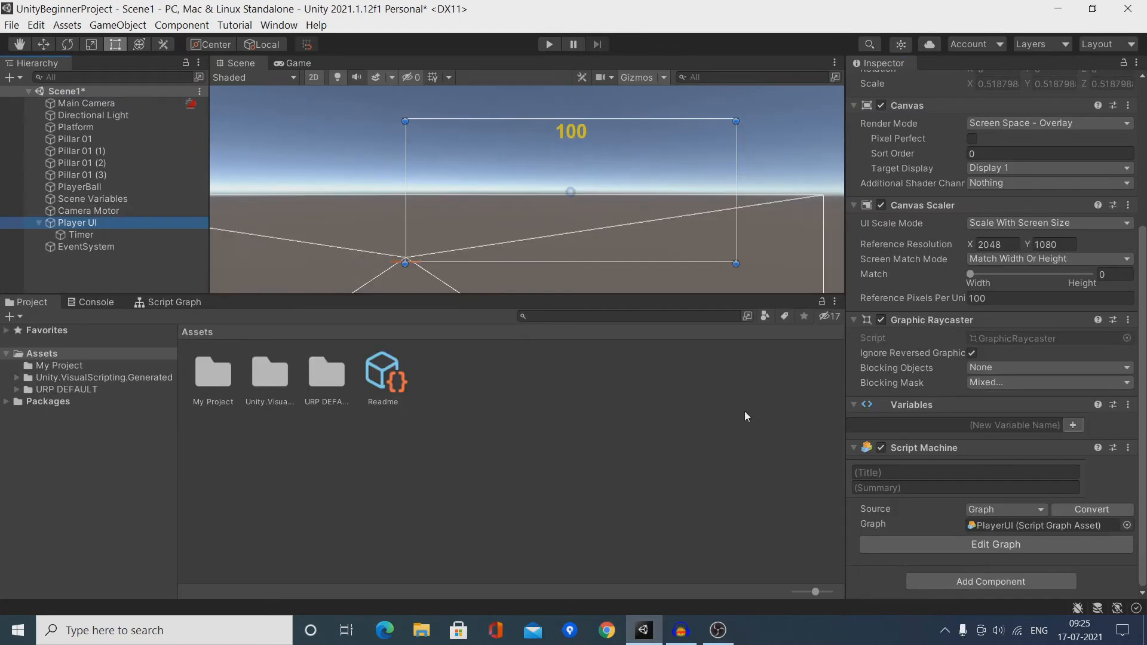
Open the PlayerUI graph and add an object variable timerText of type Text with the Timer object as its value.
{"action": "left_click", "coordinate": [923, 539]}
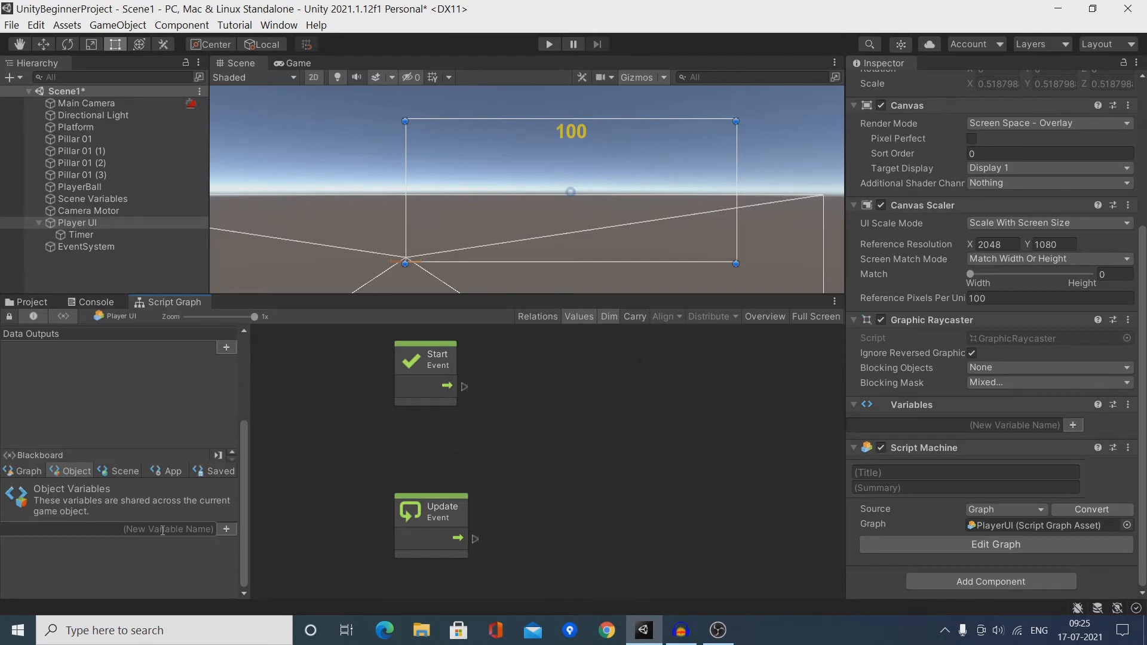
{"action": "type", "text": "timerText"}
{"action": "left_click", "coordinate": [226, 530]}
{"action": "left_click", "coordinate": [163, 549]}
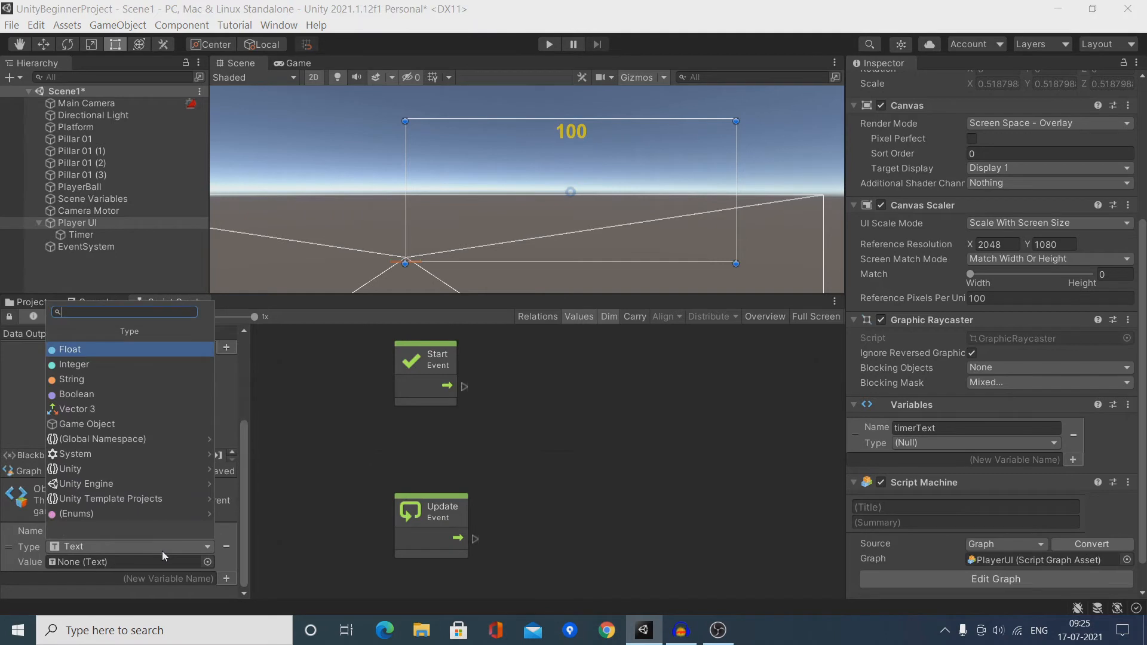
{"action": "type", "text": "text"}
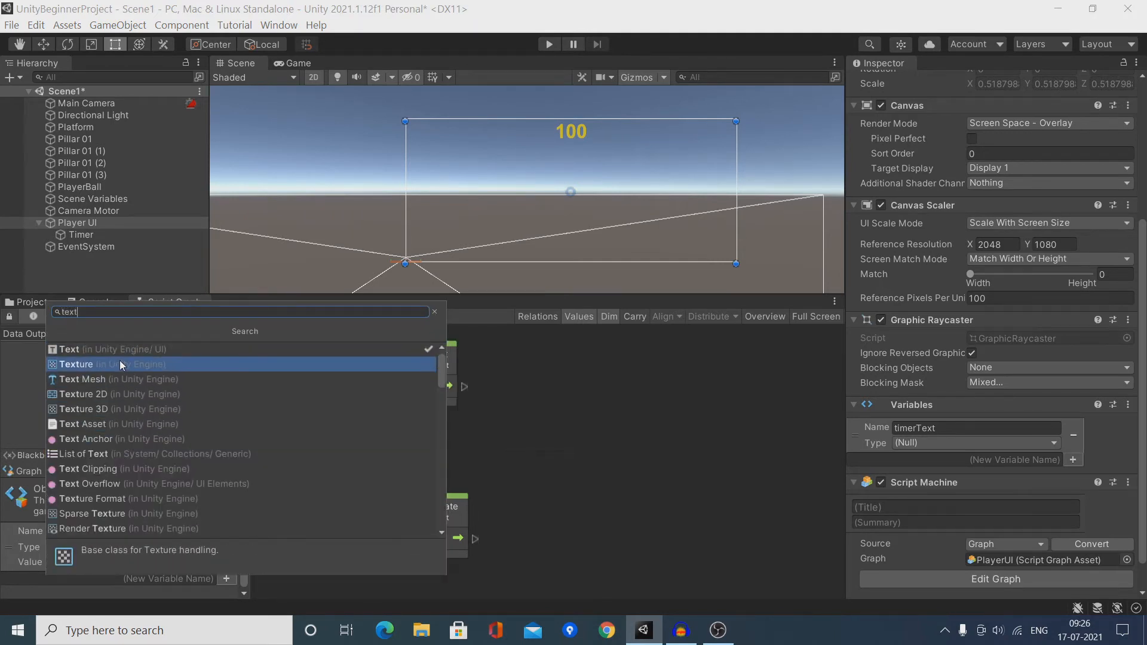
{"action": "left_click", "coordinate": [120, 351]}
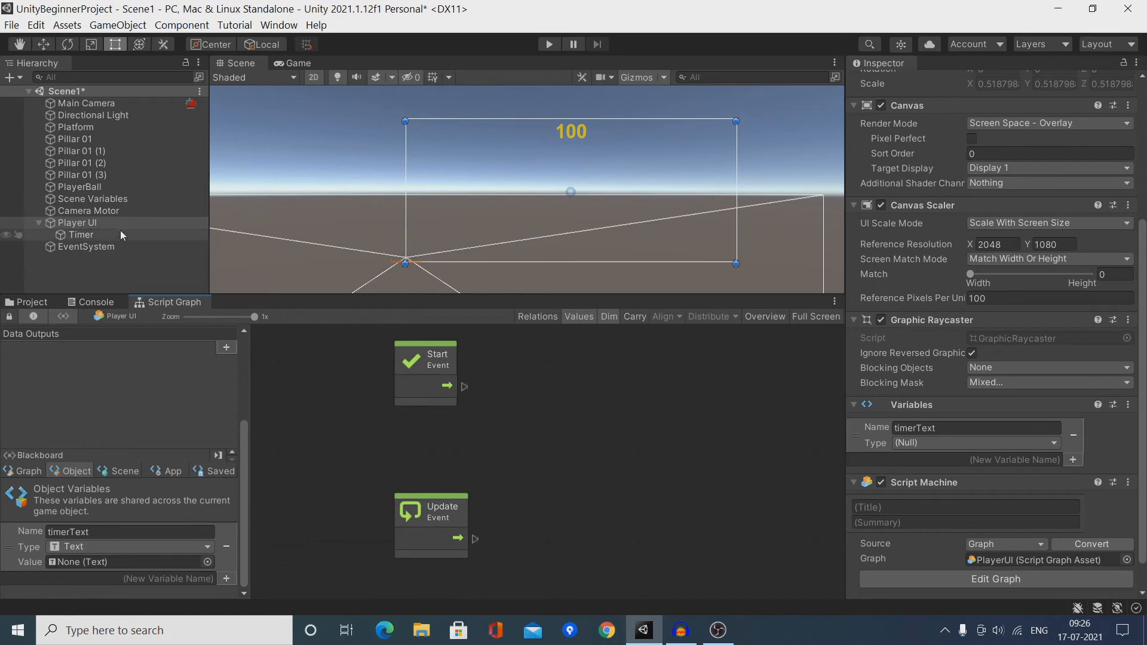
{"action": "left_click_drag", "start_coordinate": [114, 238], "coordinate": [127, 586]}
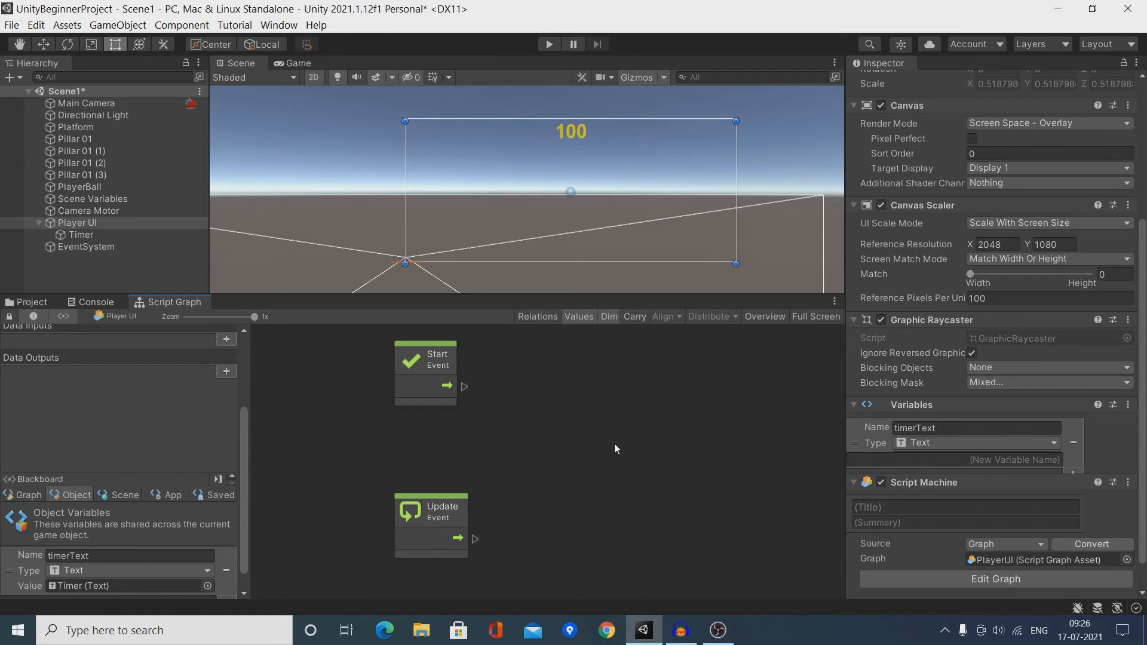
Add a scene variable timerValue of type Float with the value 20, with the script graph maximized.
{"action": "key", "text": "shift+space"}
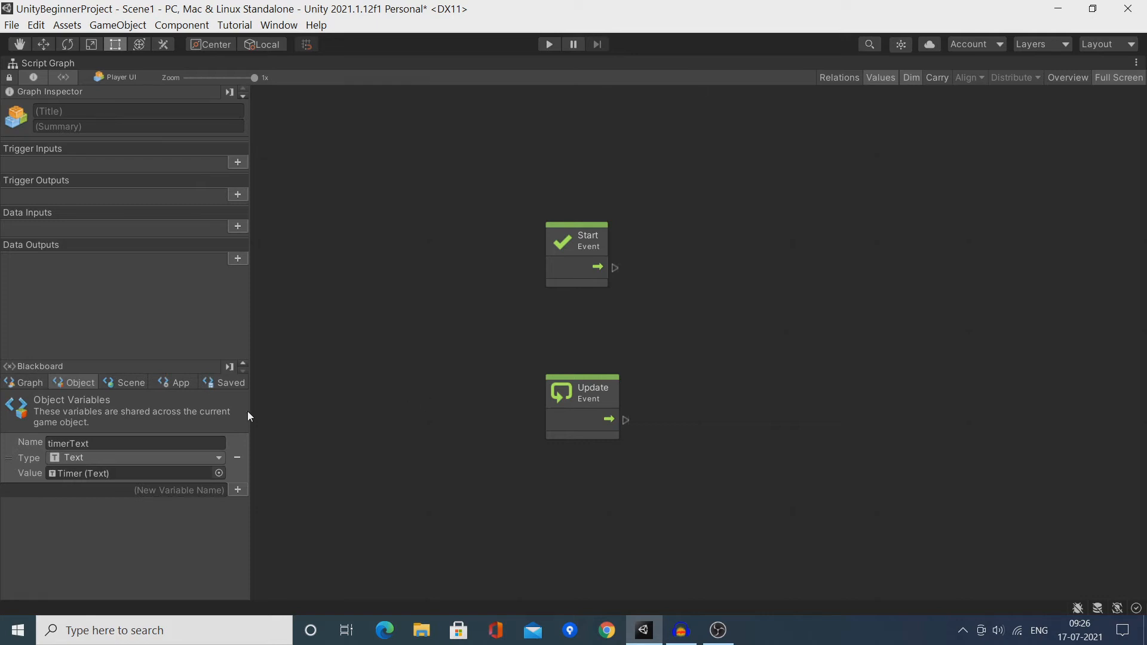
{"action": "left_click", "coordinate": [124, 386]}
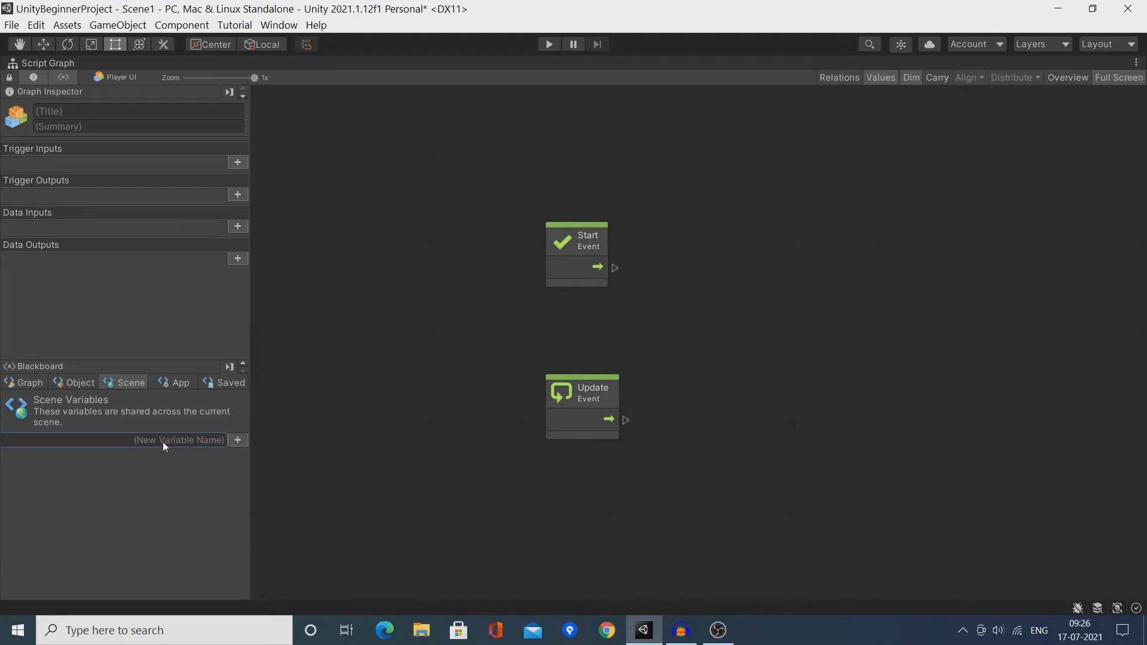
{"action": "type", "text": "timerValue"}
{"action": "key", "text": "Return"}
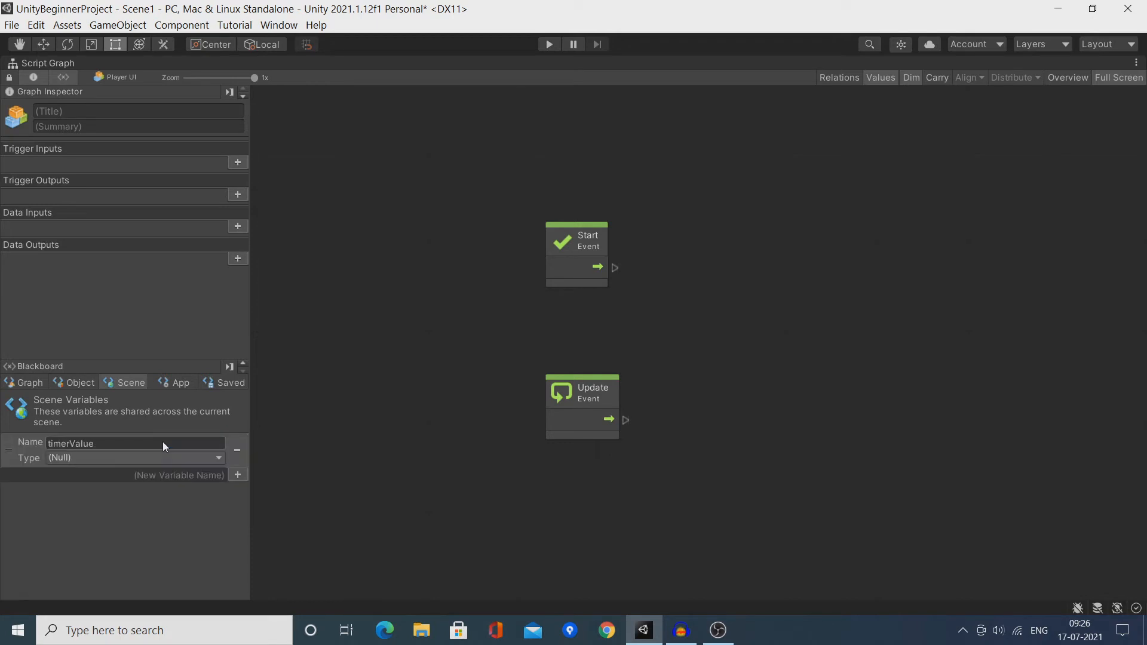
{"action": "left_click", "coordinate": [168, 456]}
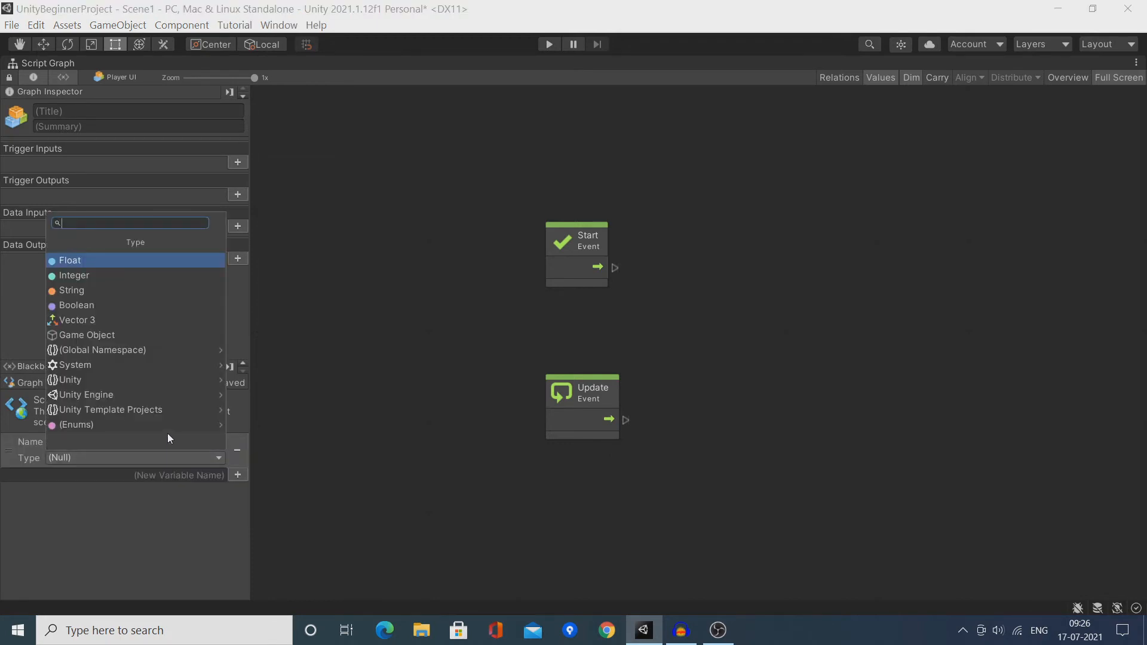
{"action": "key", "text": "Return"}
{"action": "left_click", "coordinate": [162, 471]}
{"action": "type", "text": "20"}
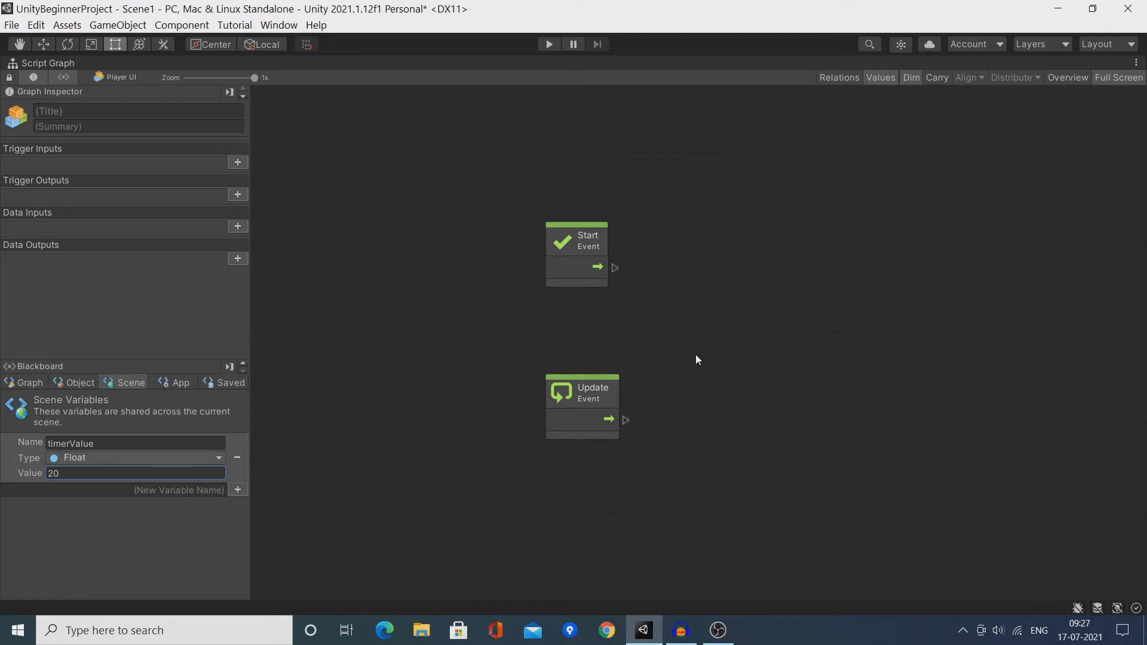
Place a Get Variable unit for timerValue in the graph and connect a new If unit to the Update event.
{"action": "left_click", "coordinate": [607, 387]}
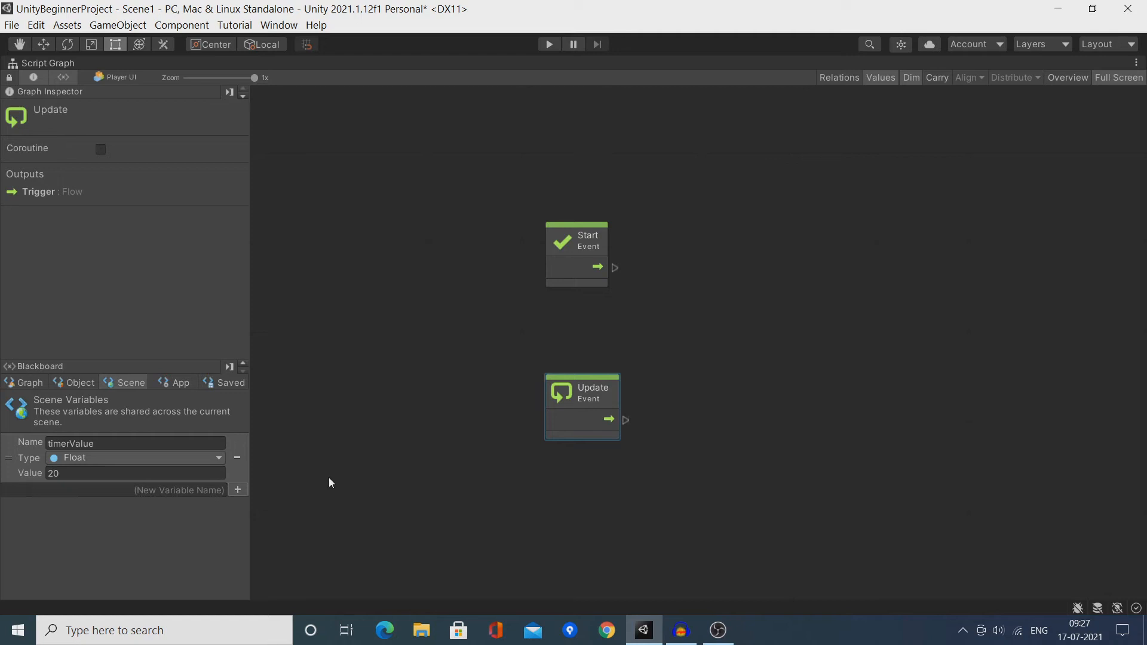
{"action": "left_click_drag", "start_coordinate": [15, 460], "coordinate": [696, 410]}
{"action": "left_click_drag", "start_coordinate": [625, 420], "coordinate": [732, 342]}
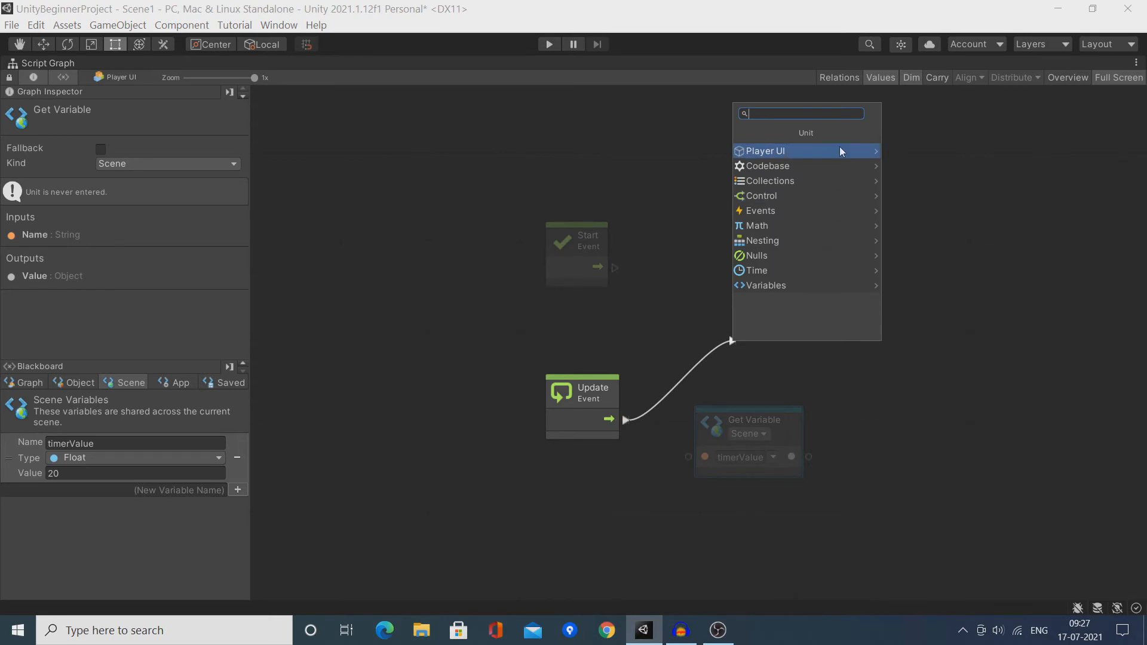
{"action": "type", "text": "if"}
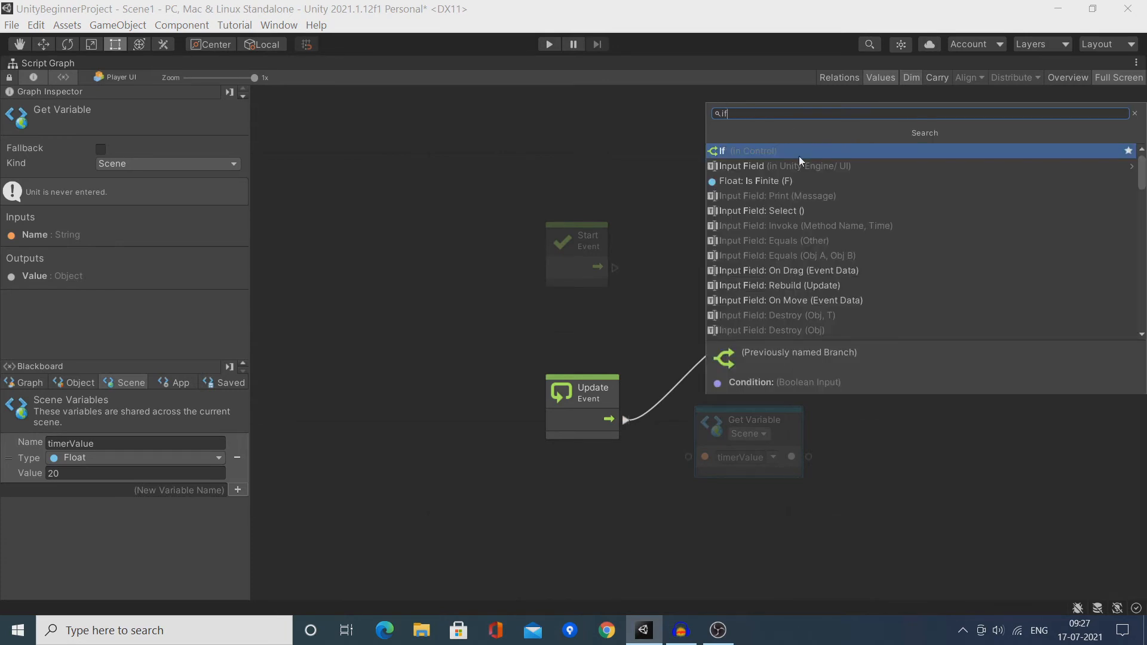
{"action": "left_click", "coordinate": [798, 155]}
Add a Greater unit as the If condition and connect the timerValue getter to its A input.
{"action": "left_click_drag", "start_coordinate": [764, 419], "coordinate": [655, 501]}
{"action": "left_click_drag", "start_coordinate": [732, 357], "coordinate": [731, 384]}
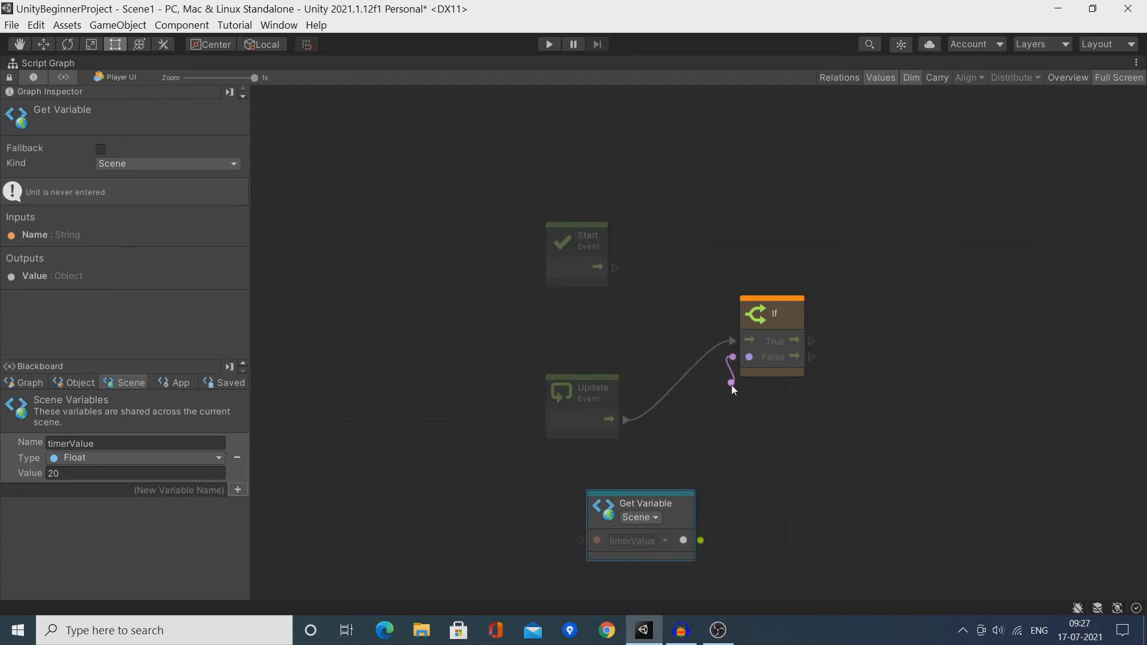
{"action": "left_click_drag", "start_coordinate": [736, 431], "coordinate": [738, 438]}
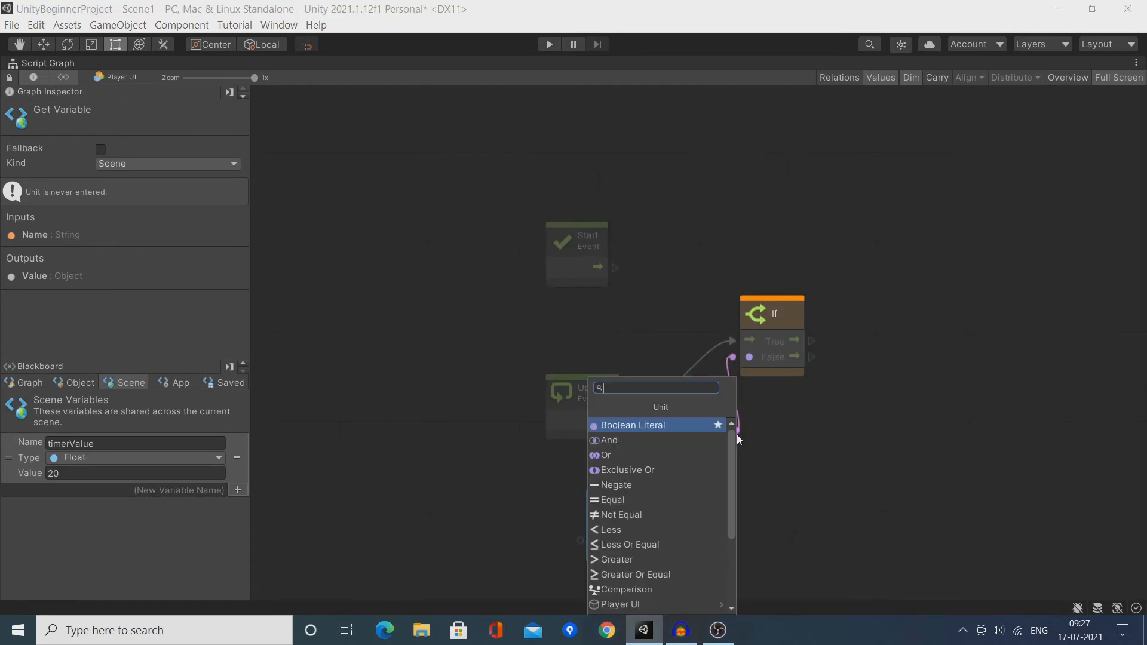
{"action": "left_click", "coordinate": [645, 531]}
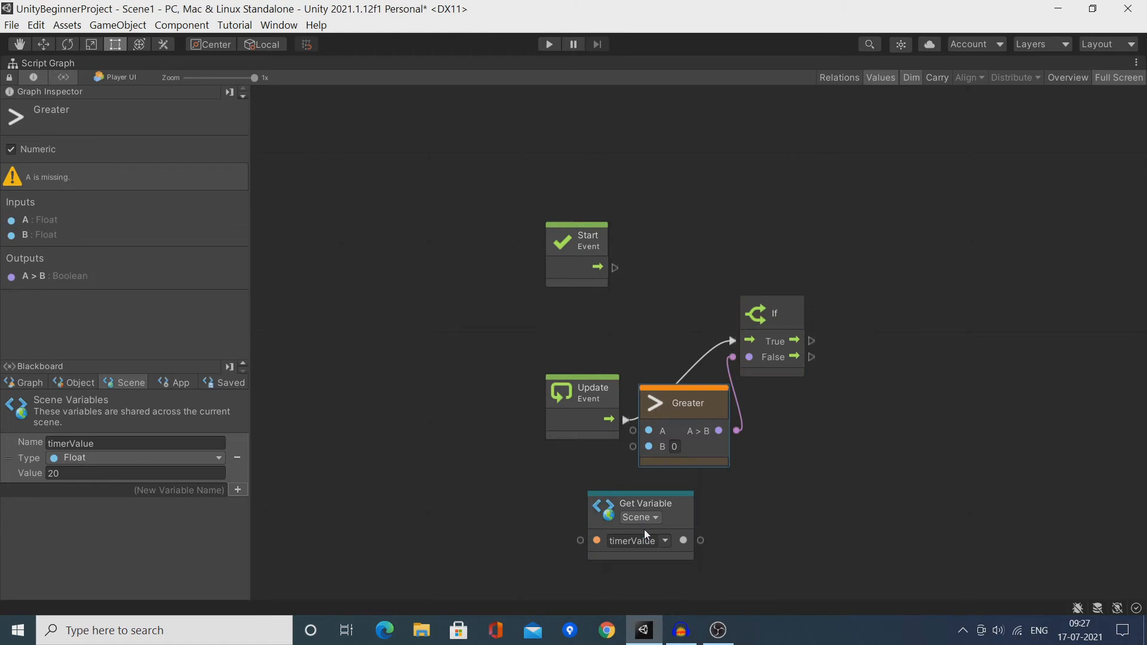
{"action": "left_click_drag", "start_coordinate": [701, 540], "coordinate": [633, 430]}
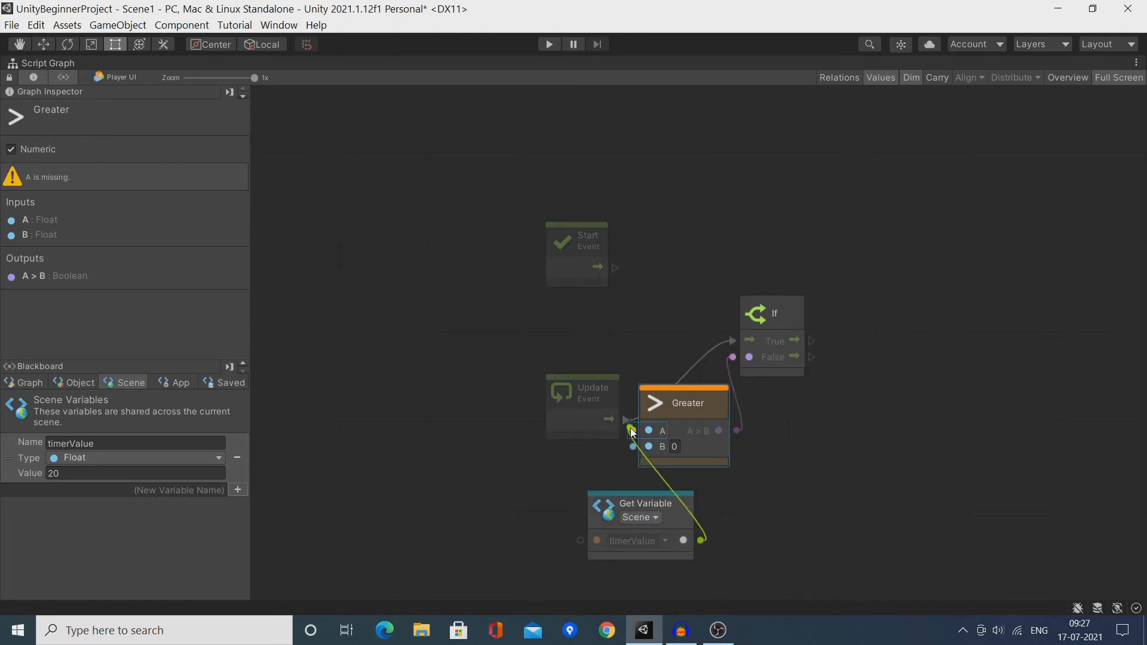
Space out the timerValue getter, Greater and If units so their connections do not overlap.
{"action": "left_click_drag", "start_coordinate": [693, 397], "coordinate": [779, 443]}
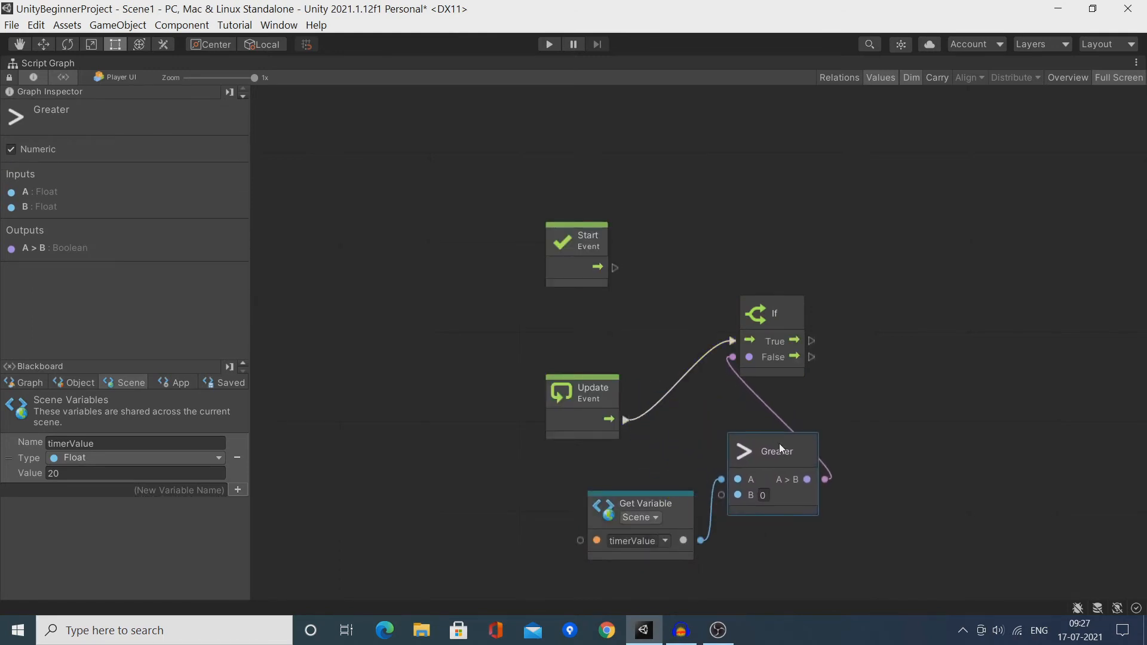
{"action": "left_click_drag", "start_coordinate": [653, 500], "coordinate": [598, 507]}
{"action": "left_click_drag", "start_coordinate": [751, 449], "coordinate": [717, 459]}
{"action": "left_click_drag", "start_coordinate": [780, 329], "coordinate": [852, 326]}
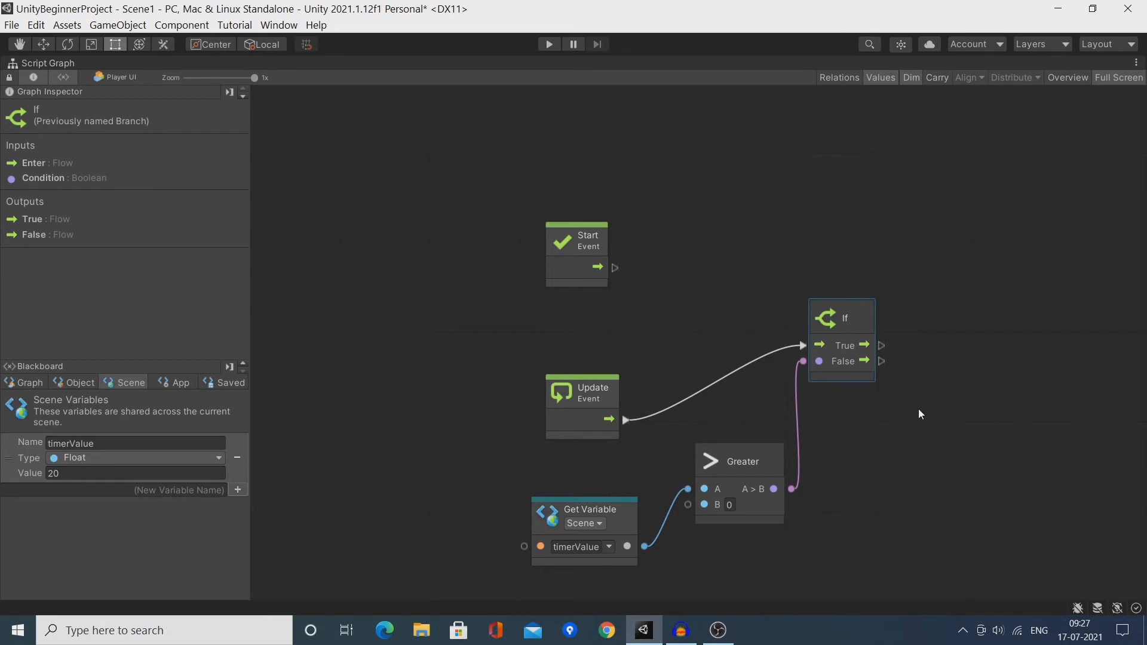
Place a second Get Variable unit for the scene variable timerValue just beyond the If unit.
{"action": "middle_click_drag", "start_coordinate": [902, 407], "coordinate": [697, 404]}
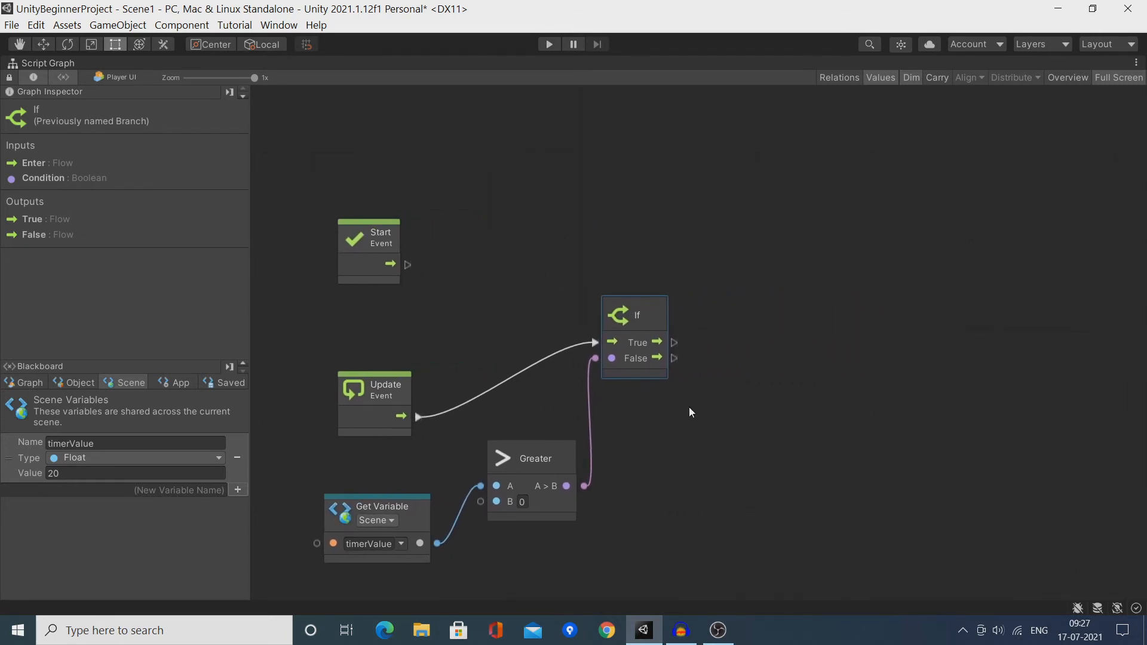
{"action": "left_click_drag", "start_coordinate": [14, 462], "coordinate": [776, 470]}
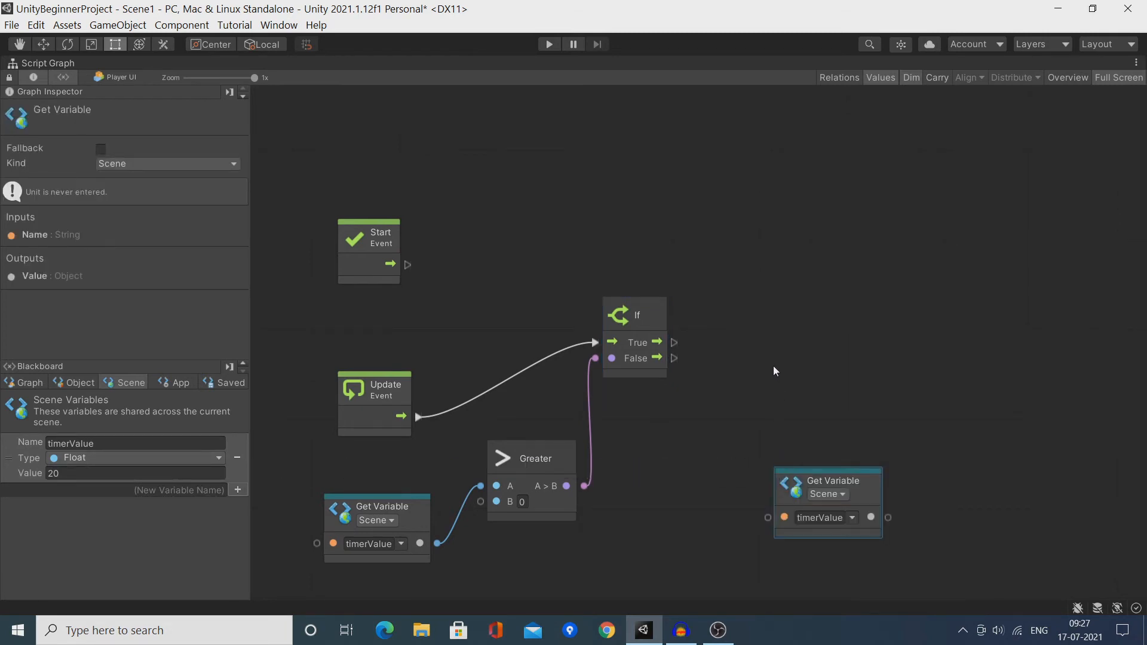
{"action": "left_click_drag", "start_coordinate": [832, 476], "coordinate": [779, 423]}
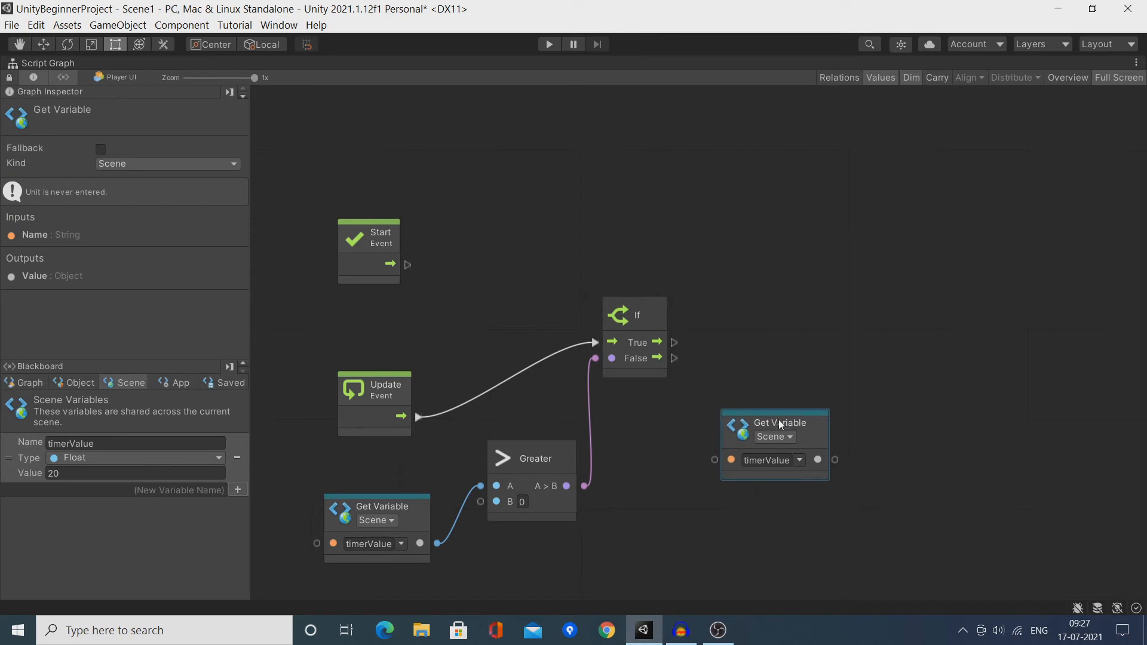
Add a Time: Get Delta Time unit beside the second timerValue getter.
{"action": "right_click", "coordinate": [898, 411]}
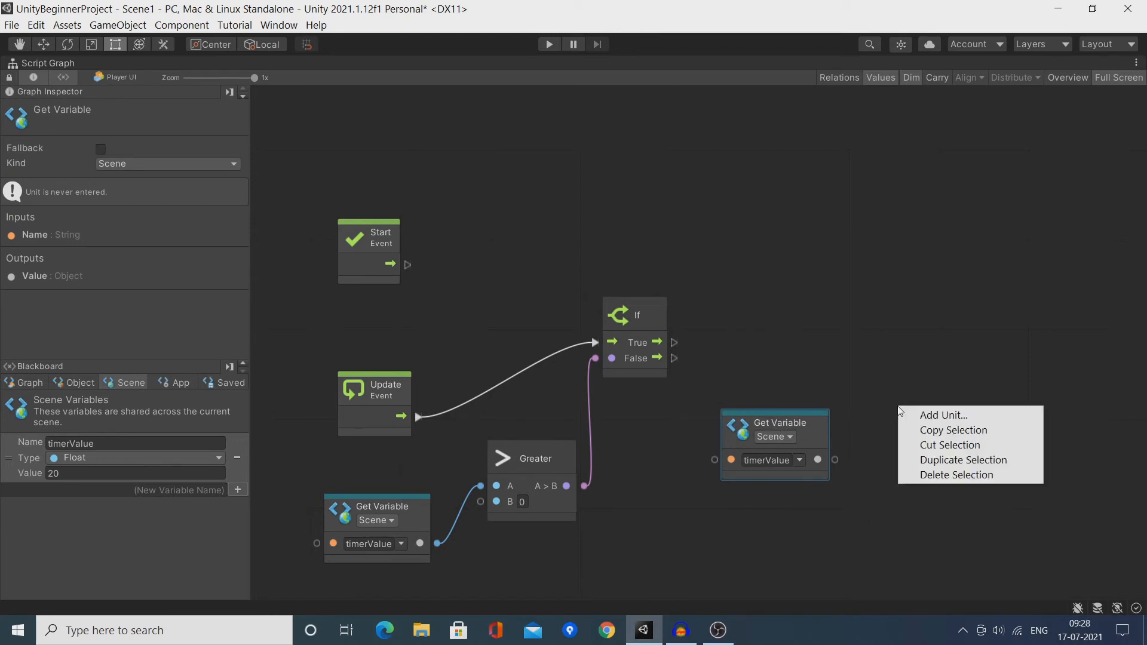
{"action": "left_click", "coordinate": [913, 415]}
{"action": "type", "text": "delta"}
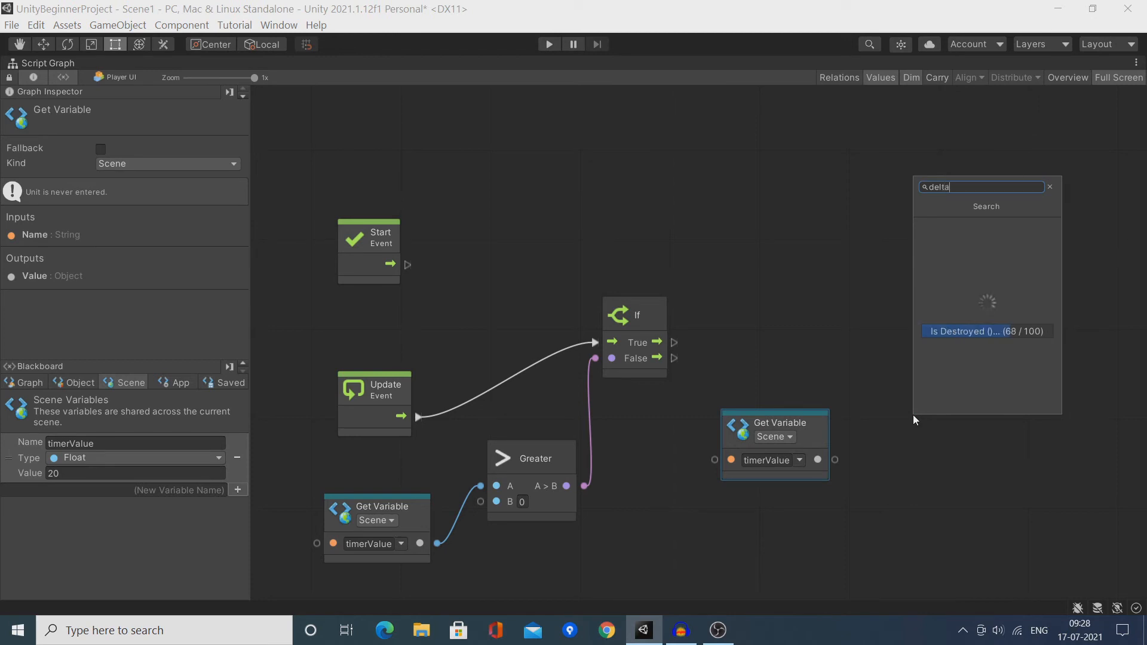
{"action": "type", "text": " time"}
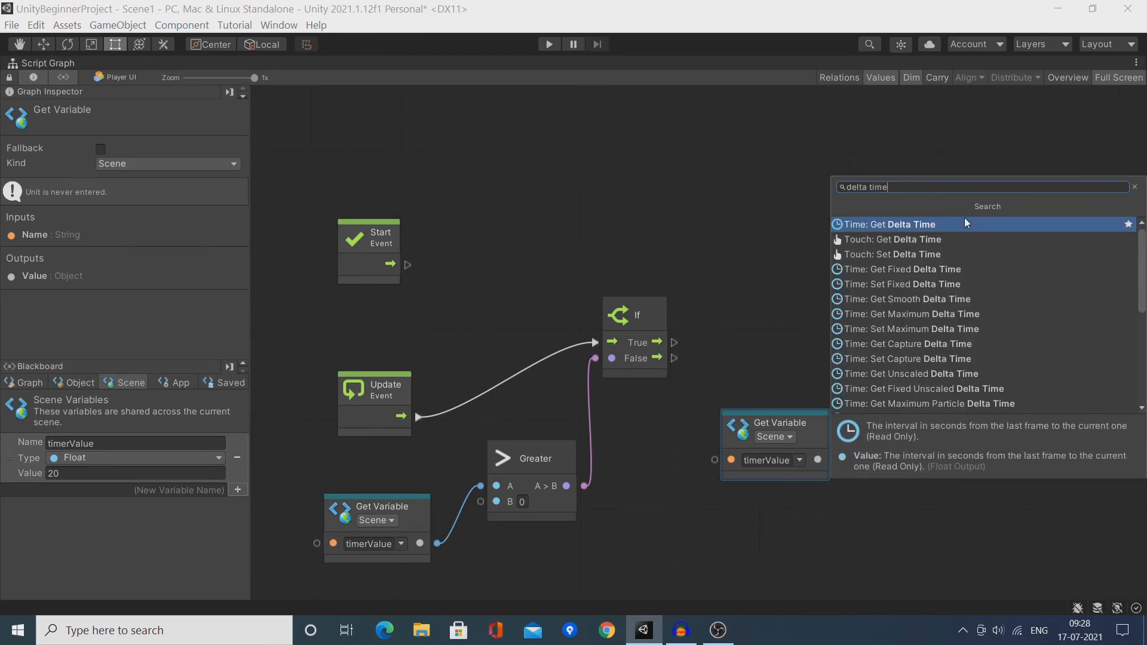
{"action": "left_click", "coordinate": [958, 222]}
Align the Get Delta Time unit with the second timerValue getter and add a Subtract unit connected to its output.
{"action": "left_click_drag", "start_coordinate": [982, 404], "coordinate": [958, 453]}
{"action": "left_click_drag", "start_coordinate": [1004, 489], "coordinate": [1011, 382]}
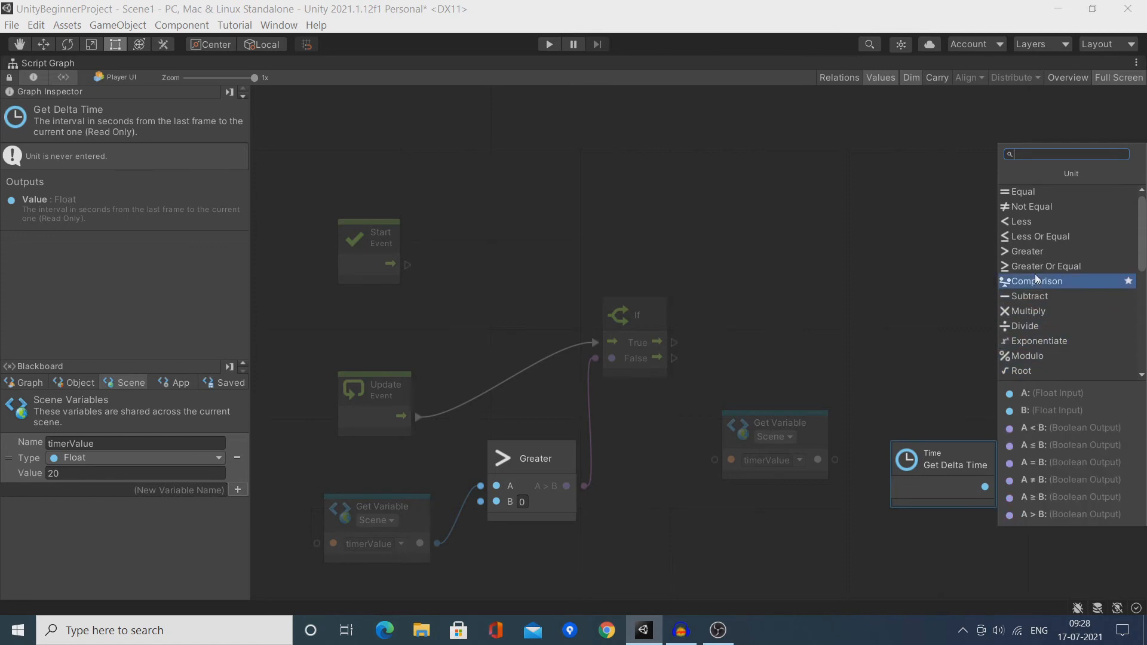
{"action": "left_click", "coordinate": [1032, 296]}
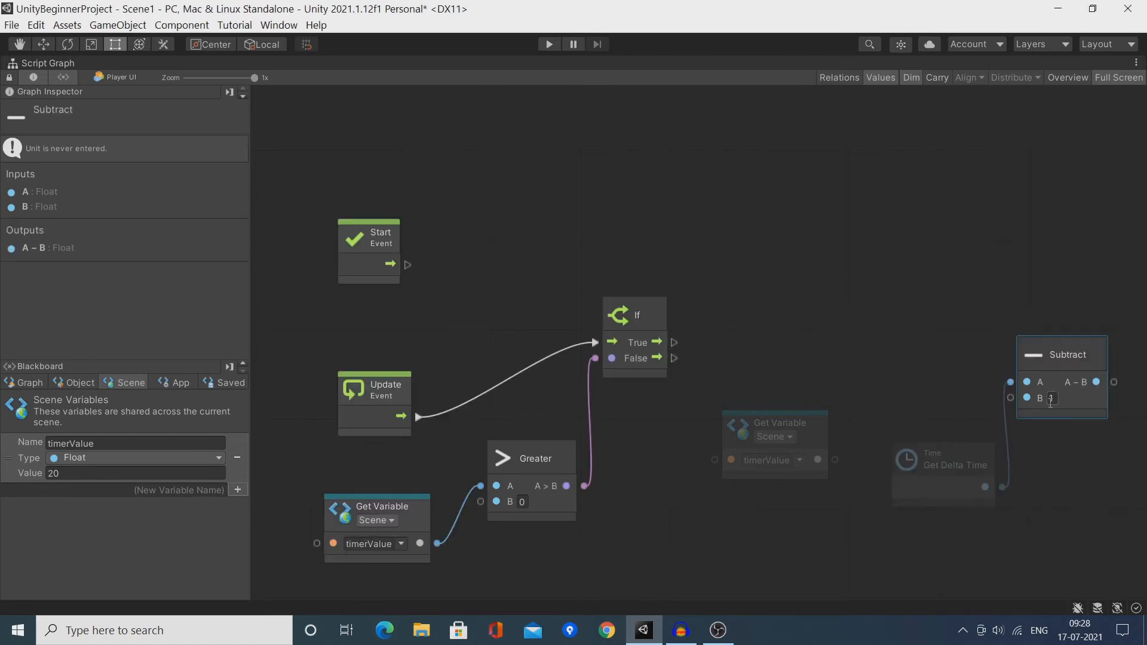
Connect the second timerValue getter to Subtract input A and Get Delta Time to input B, arranging the three units compactly.
{"action": "left_click_drag", "start_coordinate": [1052, 353], "coordinate": [1064, 400]}
{"action": "left_click_drag", "start_coordinate": [836, 460], "coordinate": [1018, 425]}
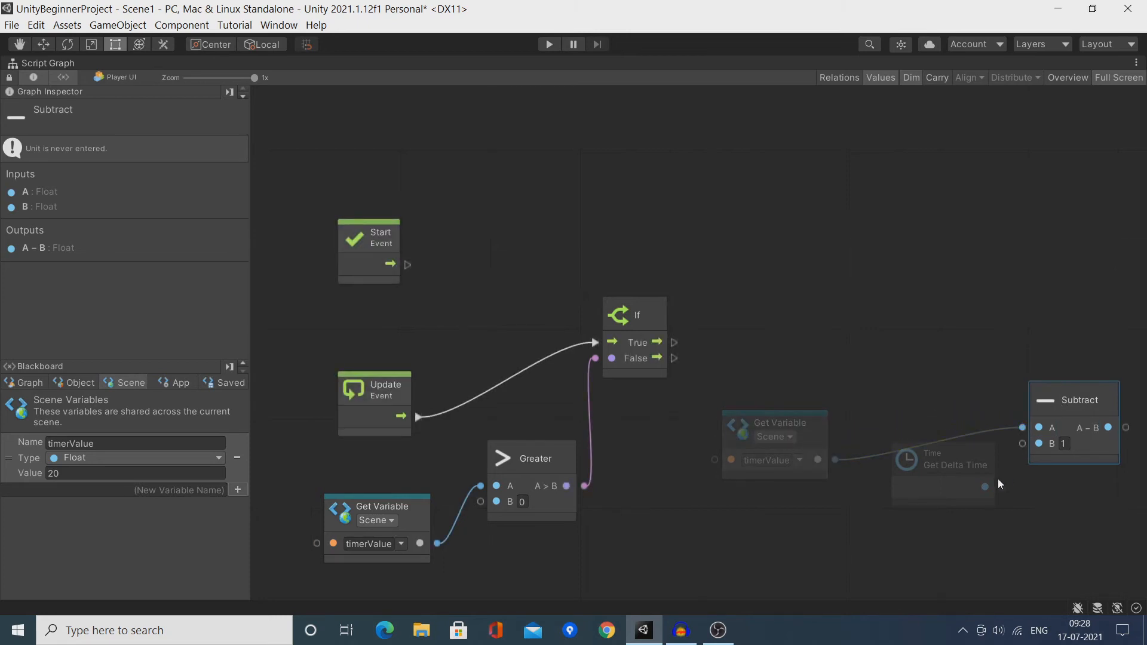
{"action": "left_click_drag", "start_coordinate": [1001, 486], "coordinate": [841, 515]}
{"action": "left_click_drag", "start_coordinate": [1076, 396], "coordinate": [965, 414]}
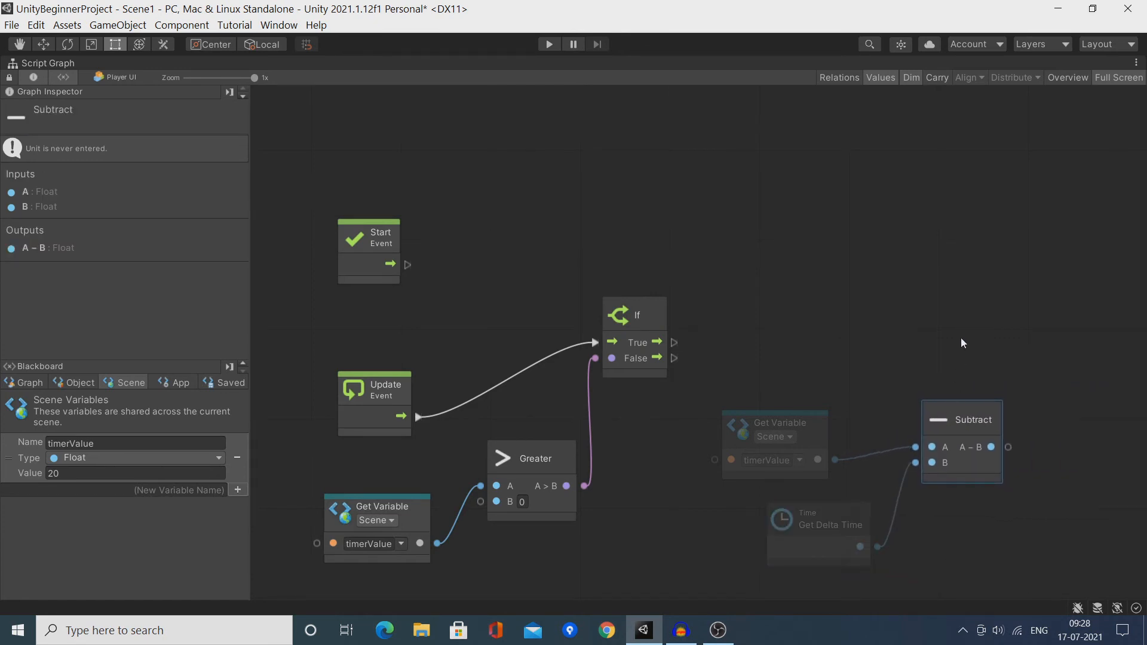
Add a Set Variable unit for the scene variable timerValue above Subtract and connect the If unit's True output to it.
{"action": "left_click_drag", "start_coordinate": [9, 458], "coordinate": [917, 297], "text": "alt"}
{"action": "middle_click_drag", "start_coordinate": [1044, 429], "coordinate": [763, 428]}
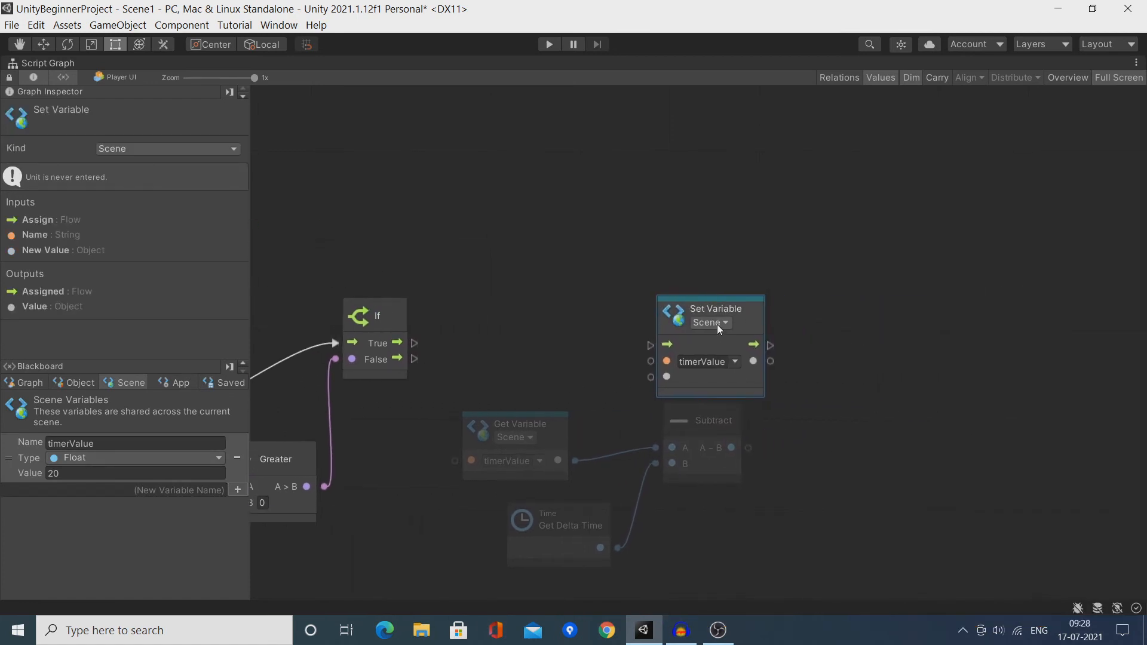
{"action": "left_click_drag", "start_coordinate": [726, 306], "coordinate": [765, 289]}
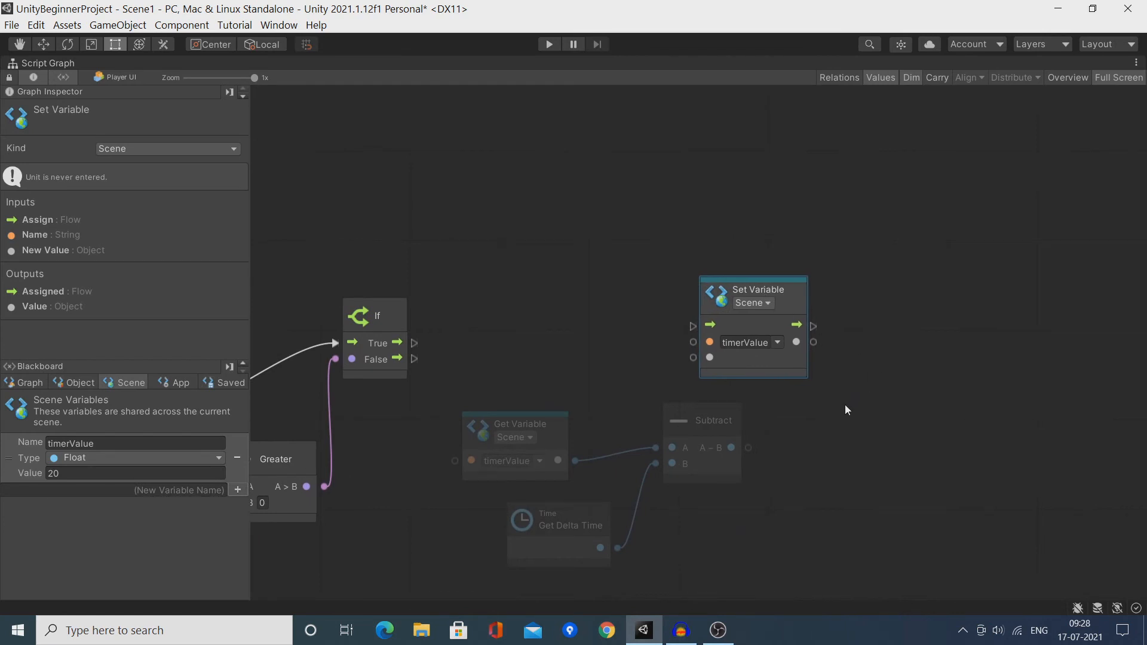
{"action": "left_click_drag", "start_coordinate": [411, 344], "coordinate": [743, 277]}
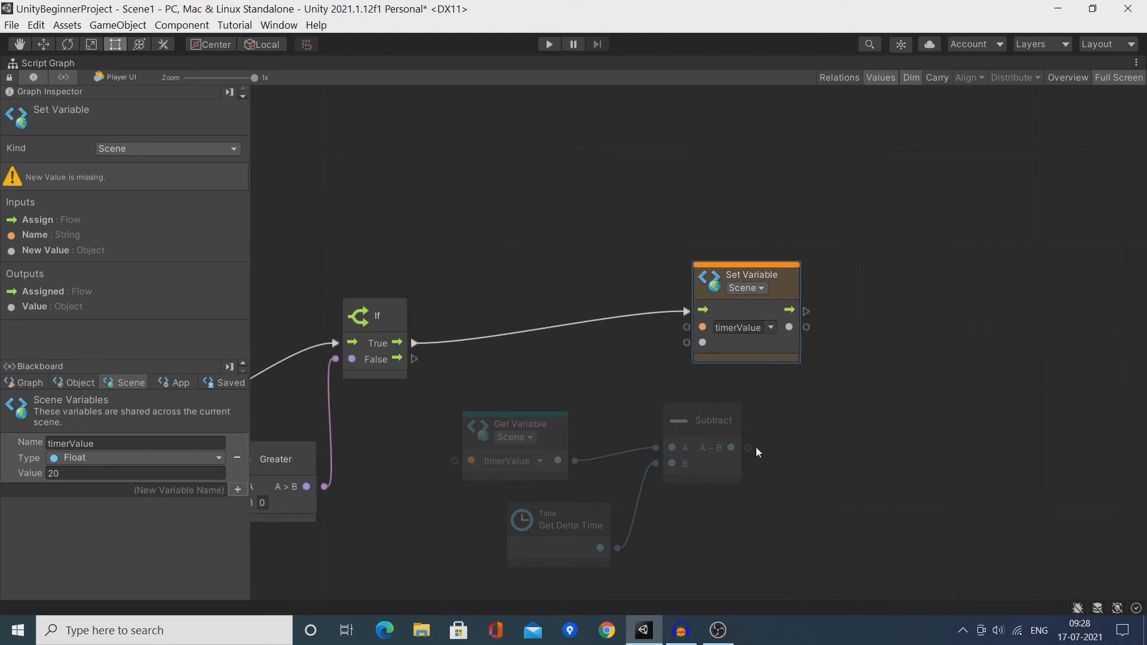
Connect the Subtract result to the Set Variable unit's new value input and shift that unit further along the flow.
{"action": "left_click_drag", "start_coordinate": [750, 448], "coordinate": [686, 346]}
{"action": "left_click", "coordinate": [747, 288]}
{"action": "left_click", "coordinate": [770, 276]}
{"action": "left_click_drag", "start_coordinate": [769, 274], "coordinate": [863, 292]}
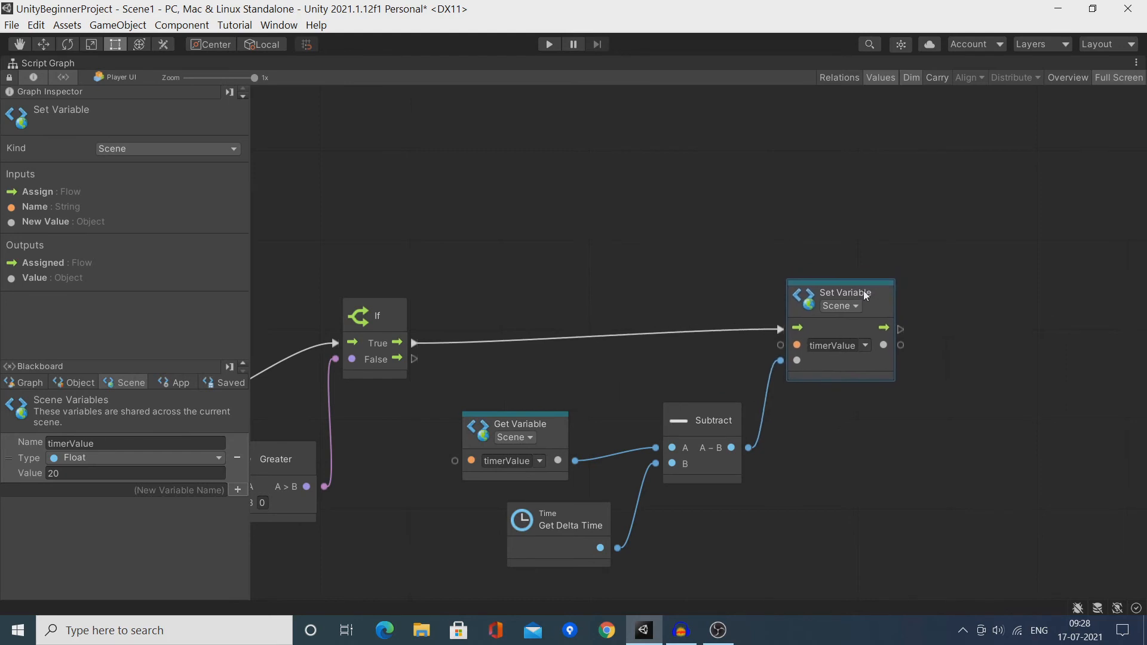
Place a Get Variable unit for the object variable timerText beyond the Set Variable unit.
{"action": "middle_click_drag", "start_coordinate": [870, 403], "coordinate": [718, 449]}
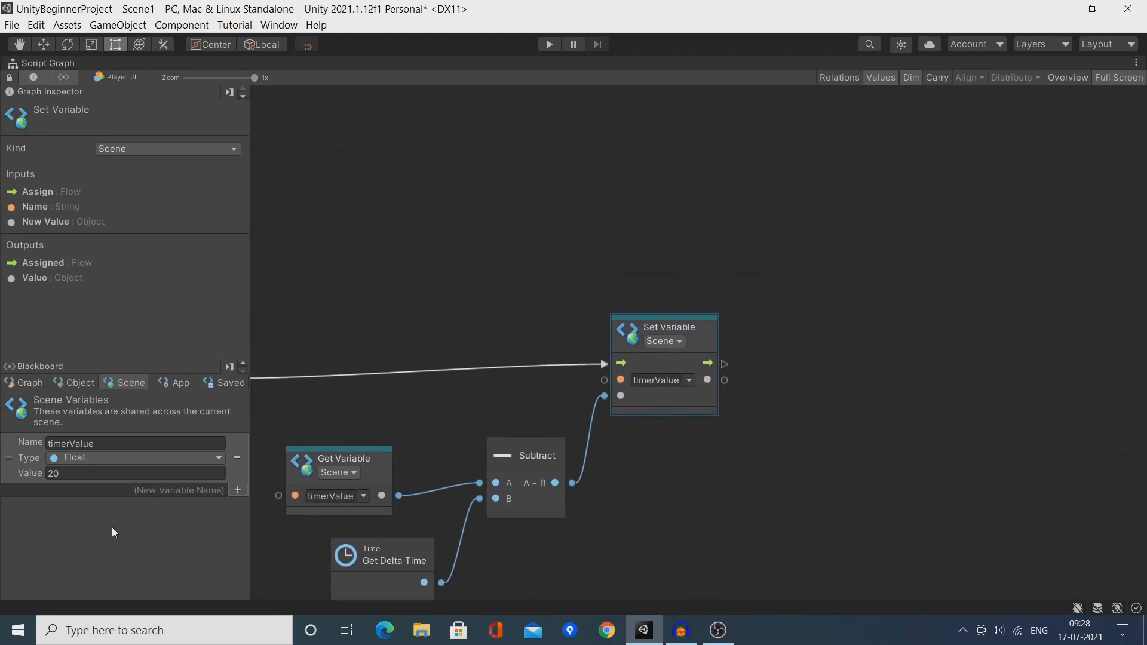
{"action": "left_click", "coordinate": [72, 383]}
{"action": "left_click_drag", "start_coordinate": [23, 456], "coordinate": [804, 449]}
{"action": "middle_click_drag", "start_coordinate": [860, 435], "coordinate": [649, 413]}
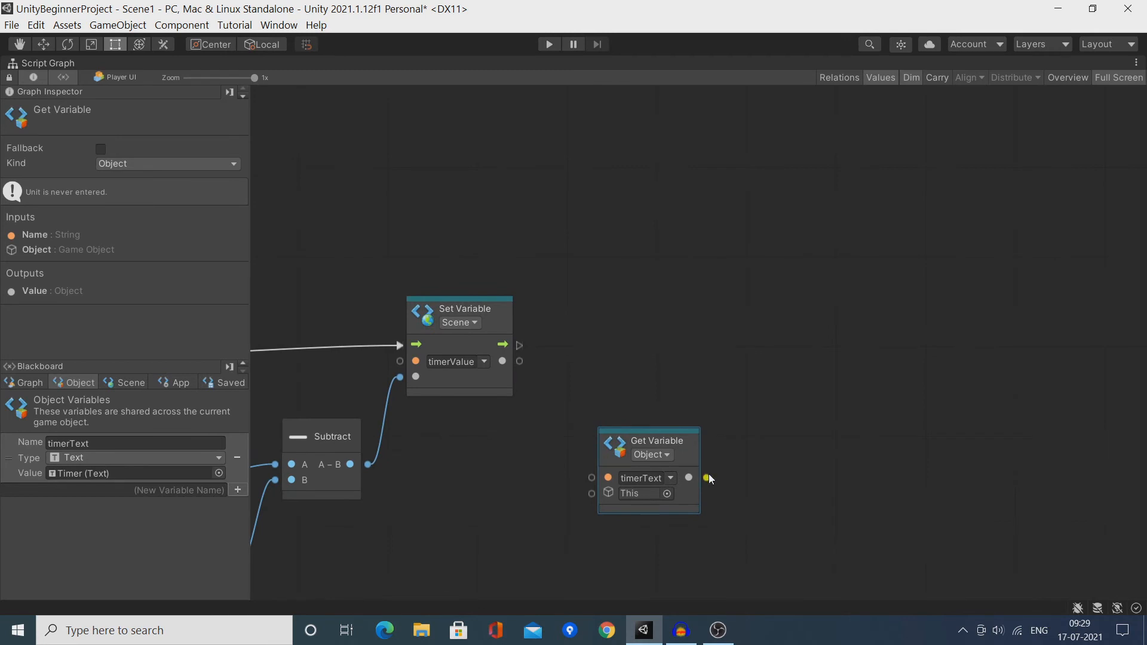
Add a Text: Set Text unit targeting the timerText getter's output and arrange both units beyond Set Variable.
{"action": "left_click_drag", "start_coordinate": [709, 476], "coordinate": [749, 406]}
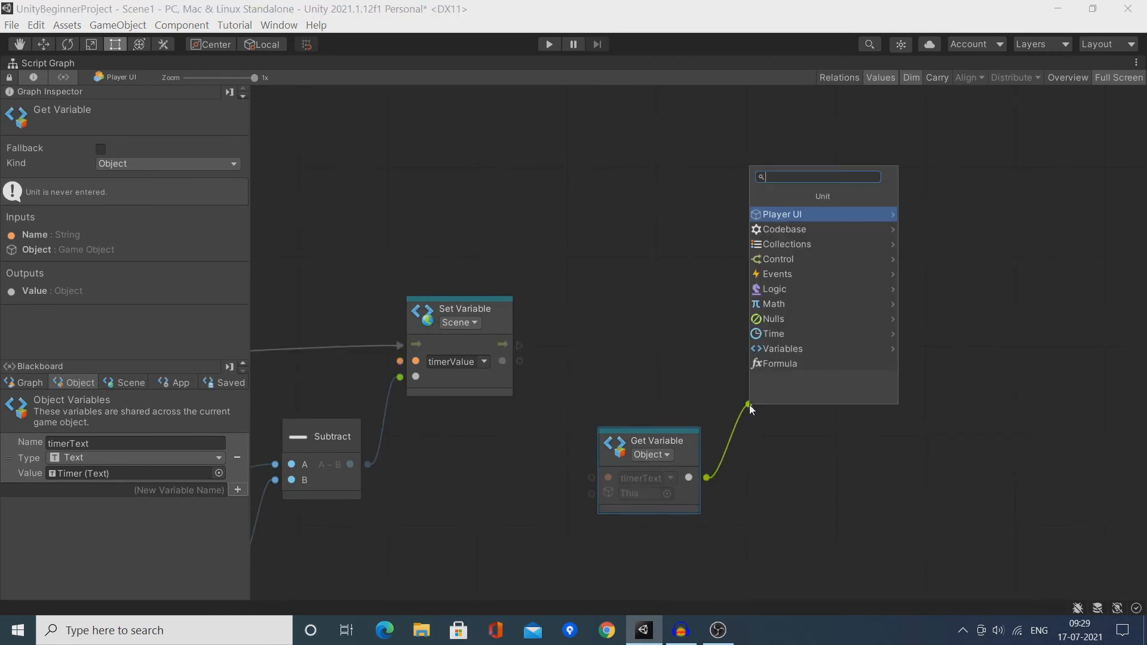
{"action": "type", "text": "set text"}
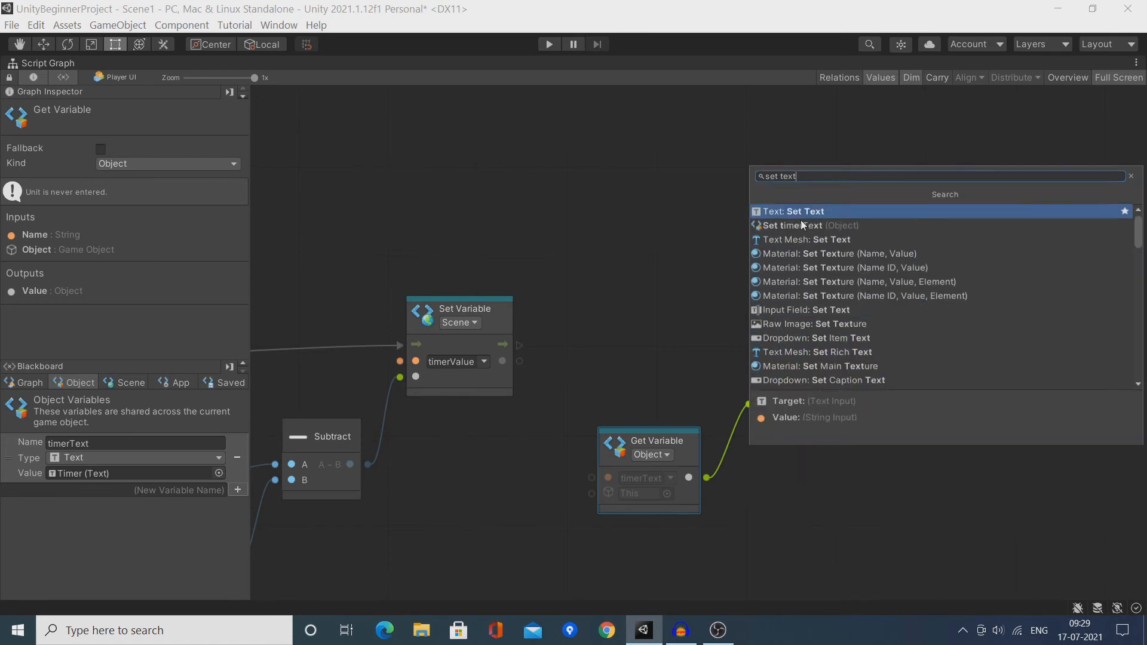
{"action": "left_click", "coordinate": [800, 215]}
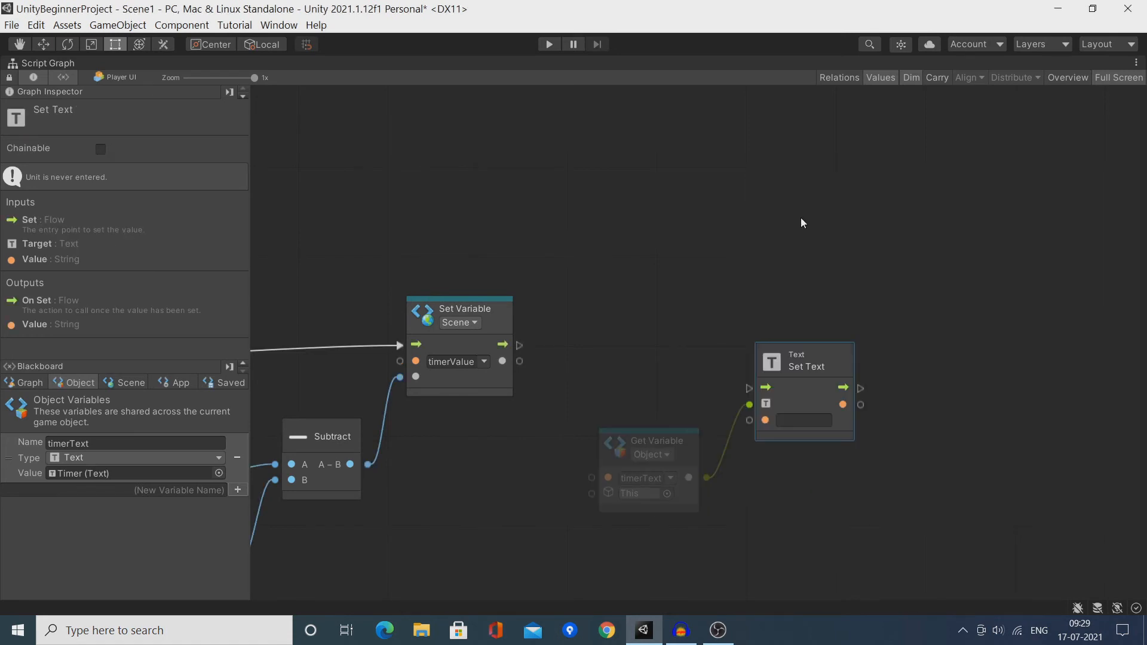
{"action": "left_click_drag", "start_coordinate": [809, 347], "coordinate": [831, 280]}
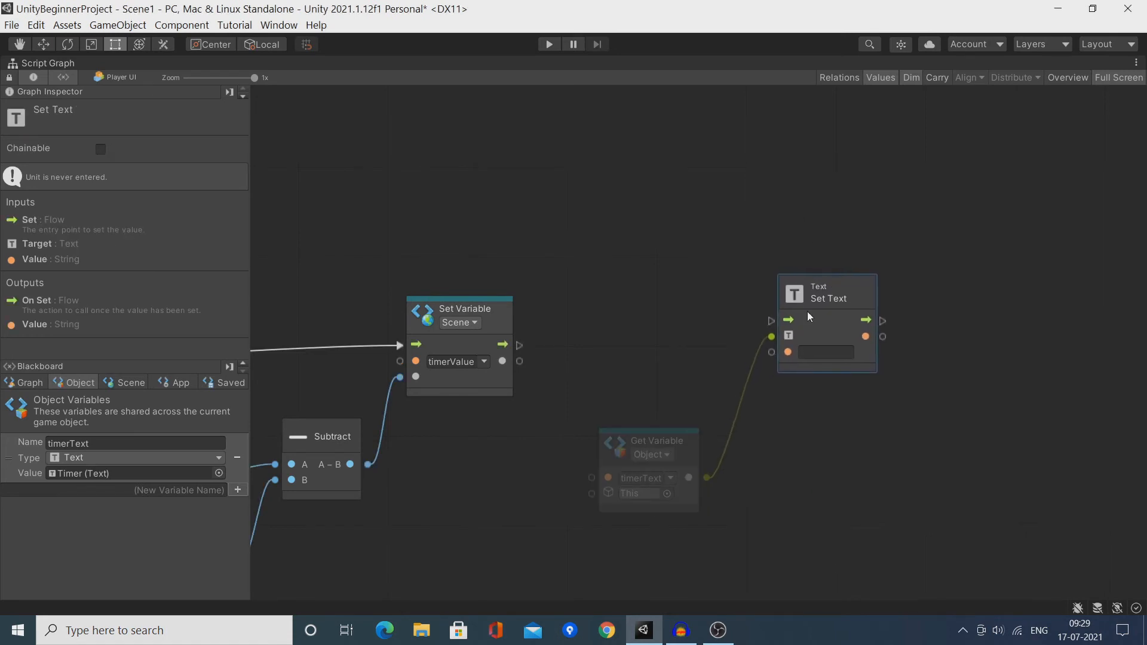
{"action": "left_click_drag", "start_coordinate": [679, 442], "coordinate": [672, 401]}
{"action": "left_click_drag", "start_coordinate": [826, 289], "coordinate": [830, 303]}
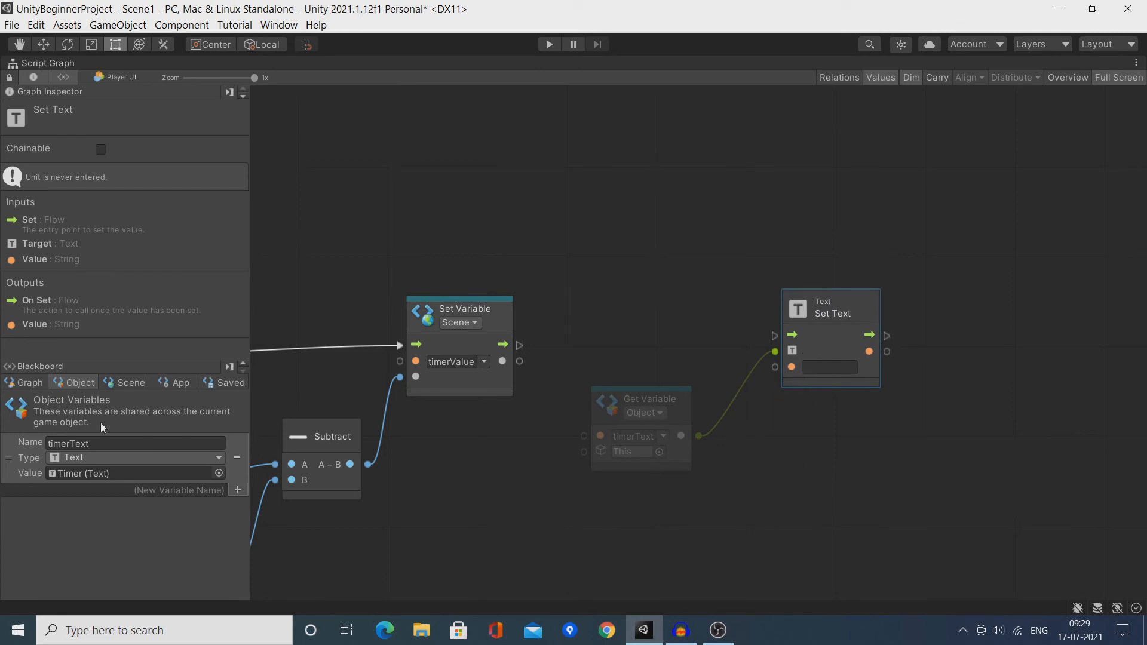
Place another scene timerValue getter below the timerText getter and feed it into a Mathf: Floor To Int unit.
{"action": "left_click", "coordinate": [114, 387]}
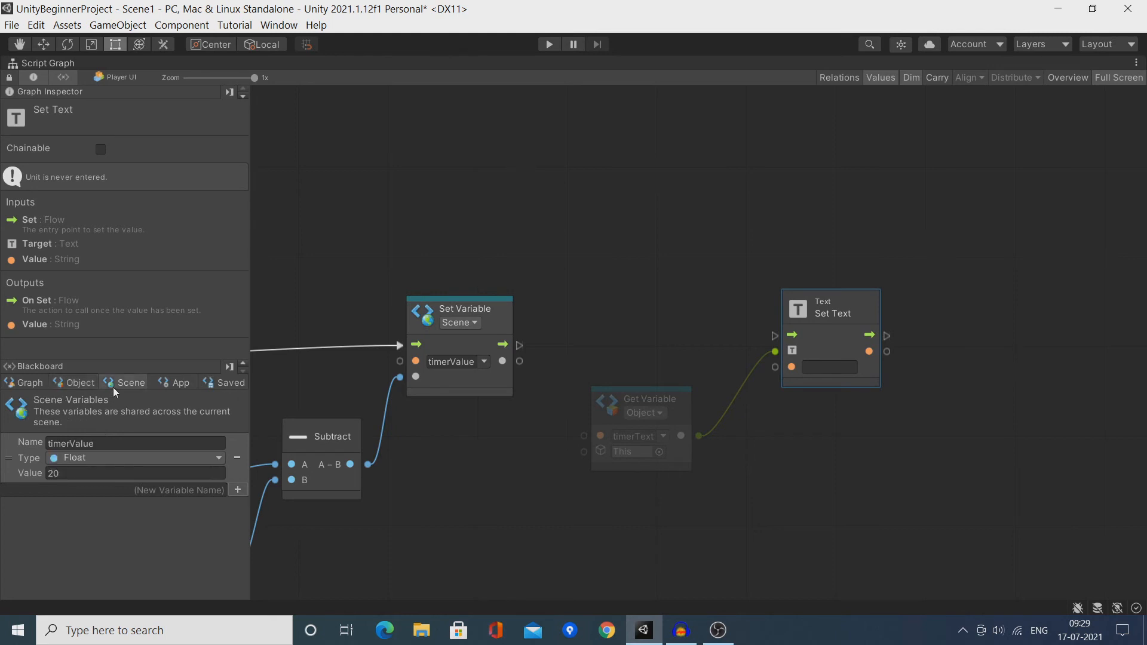
{"action": "left_click_drag", "start_coordinate": [9, 457], "coordinate": [574, 518]}
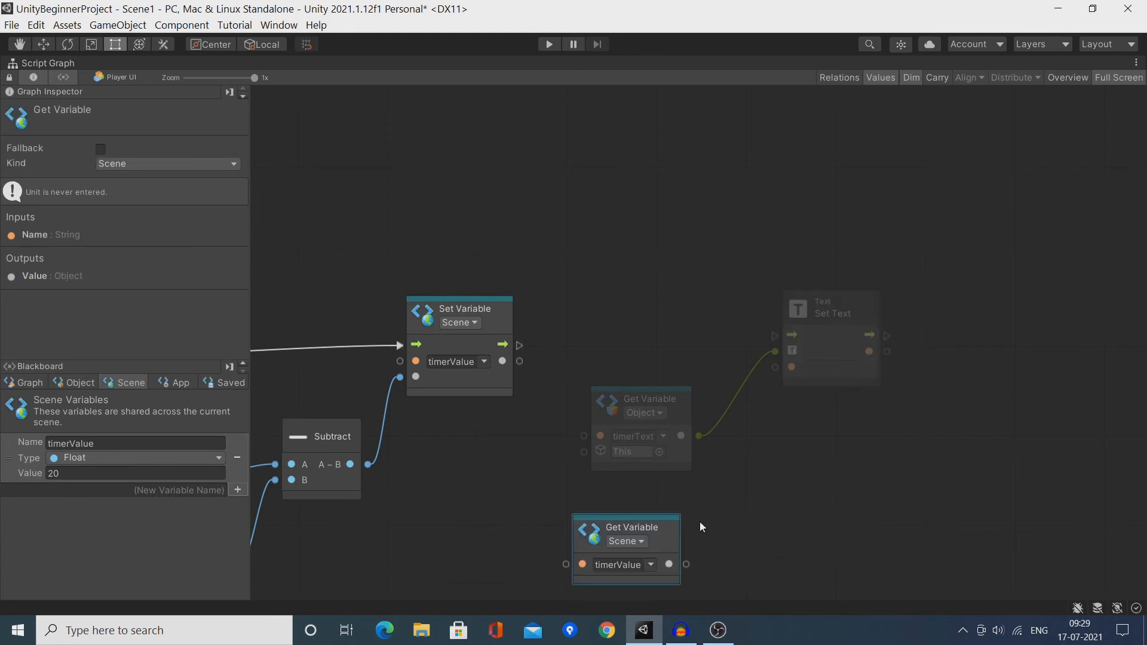
{"action": "left_click_drag", "start_coordinate": [686, 564], "coordinate": [751, 502]}
{"action": "type", "text": "floor to in"}
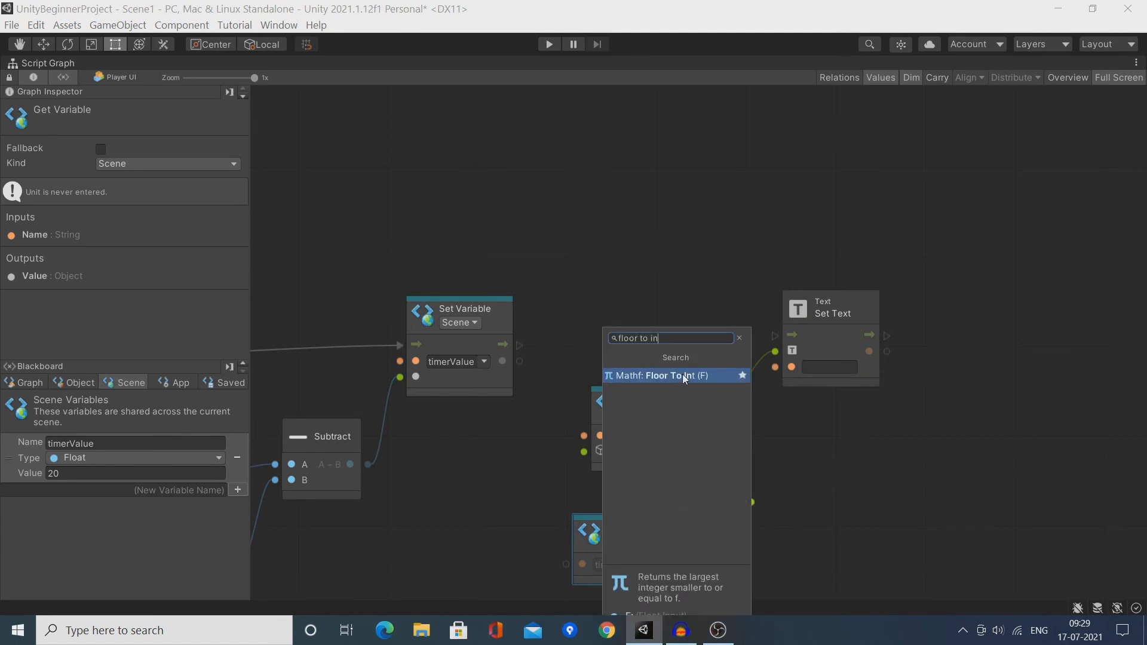
{"action": "left_click", "coordinate": [684, 377]}
Add an Integer: To String () unit connected to the Floor To Int result.
{"action": "middle_click_drag", "start_coordinate": [961, 429], "coordinate": [858, 361]}
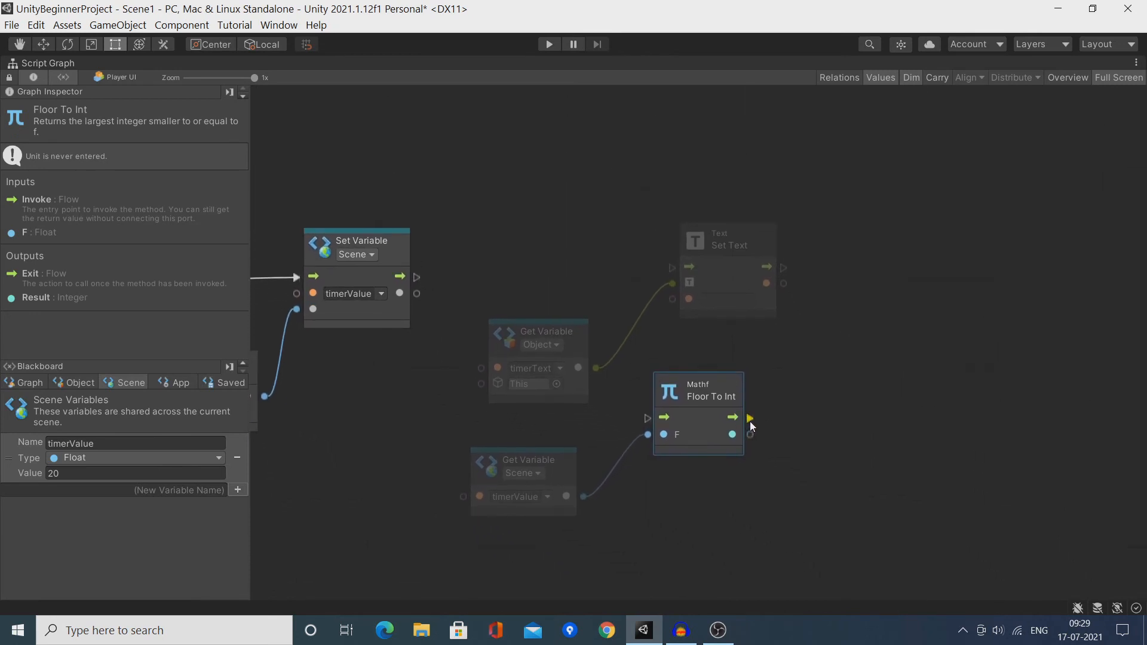
{"action": "left_click_drag", "start_coordinate": [750, 432], "coordinate": [809, 418]}
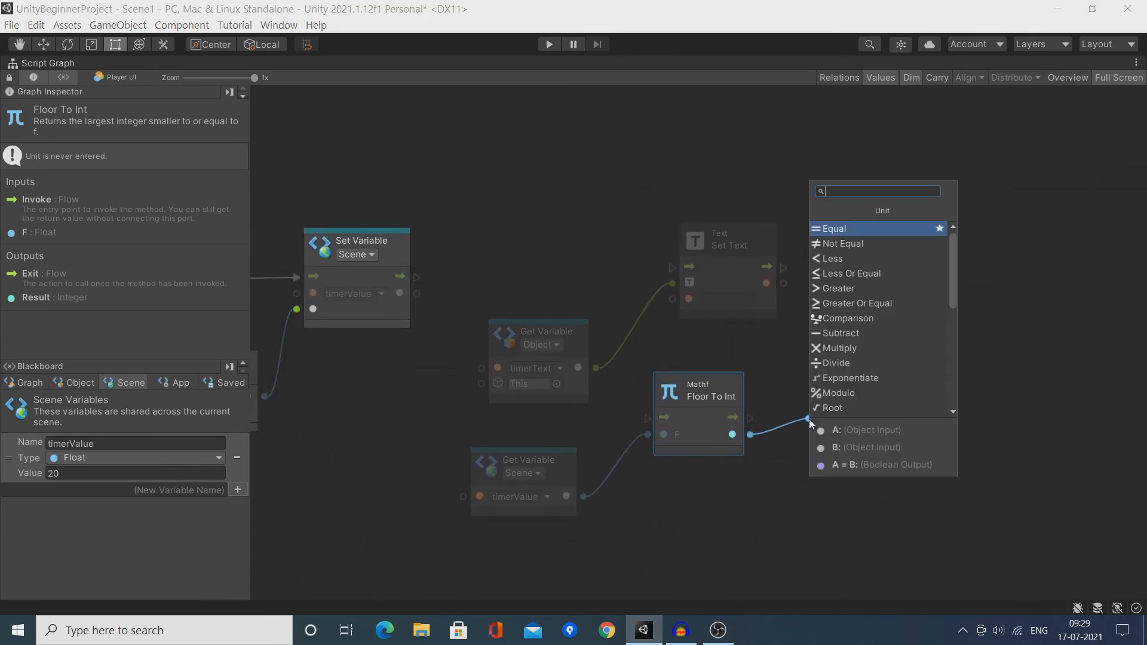
{"action": "type", "text": "to string"}
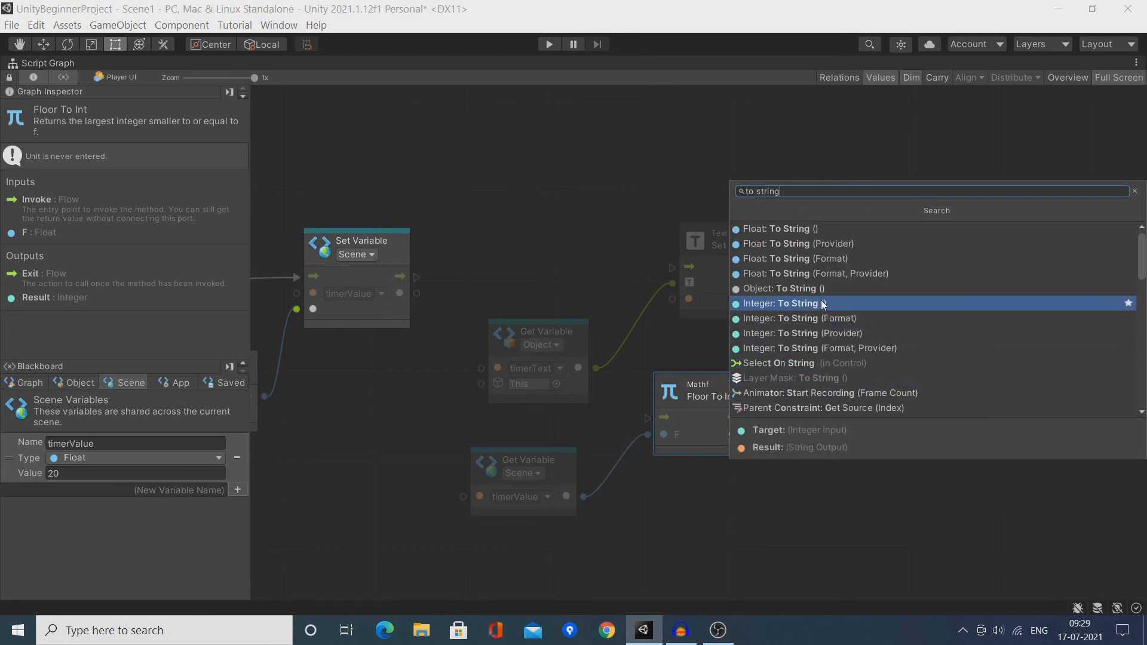
{"action": "left_click", "coordinate": [822, 305]}
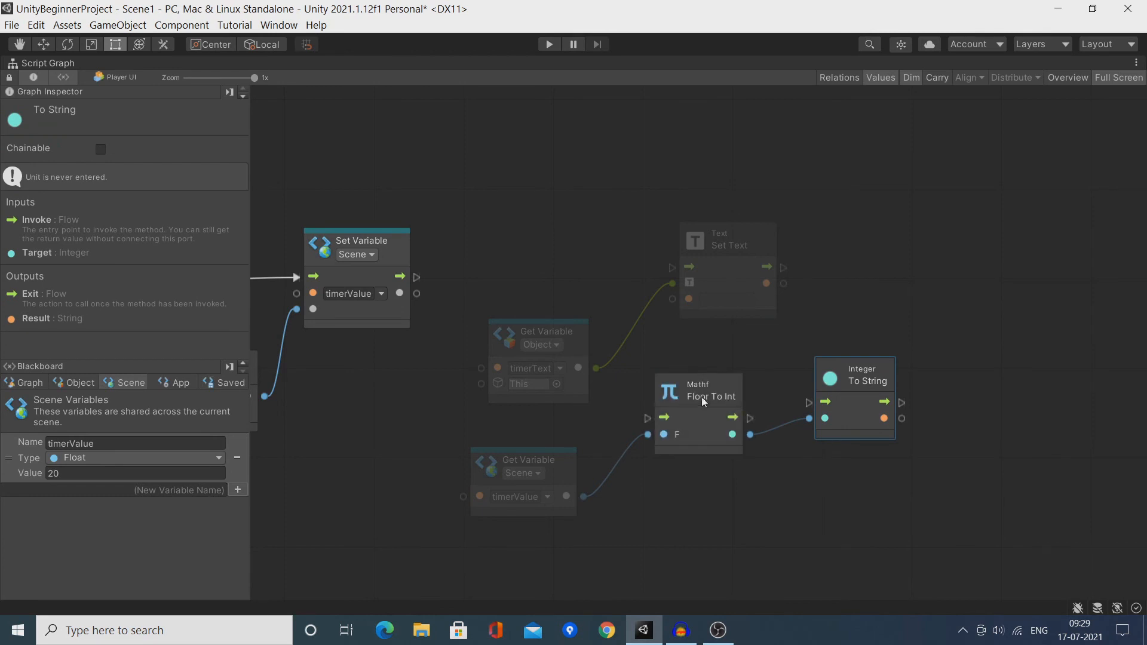
Rearrange Floor To Int, To String and Set Text, and connect the To String result and Set Variable's flow output to Set Text.
{"action": "left_click_drag", "start_coordinate": [703, 388], "coordinate": [694, 457]}
{"action": "left_click_drag", "start_coordinate": [853, 365], "coordinate": [687, 298]}
{"action": "left_click_drag", "start_coordinate": [724, 231], "coordinate": [834, 242]}
{"action": "left_click_drag", "start_coordinate": [416, 277], "coordinate": [783, 278]}
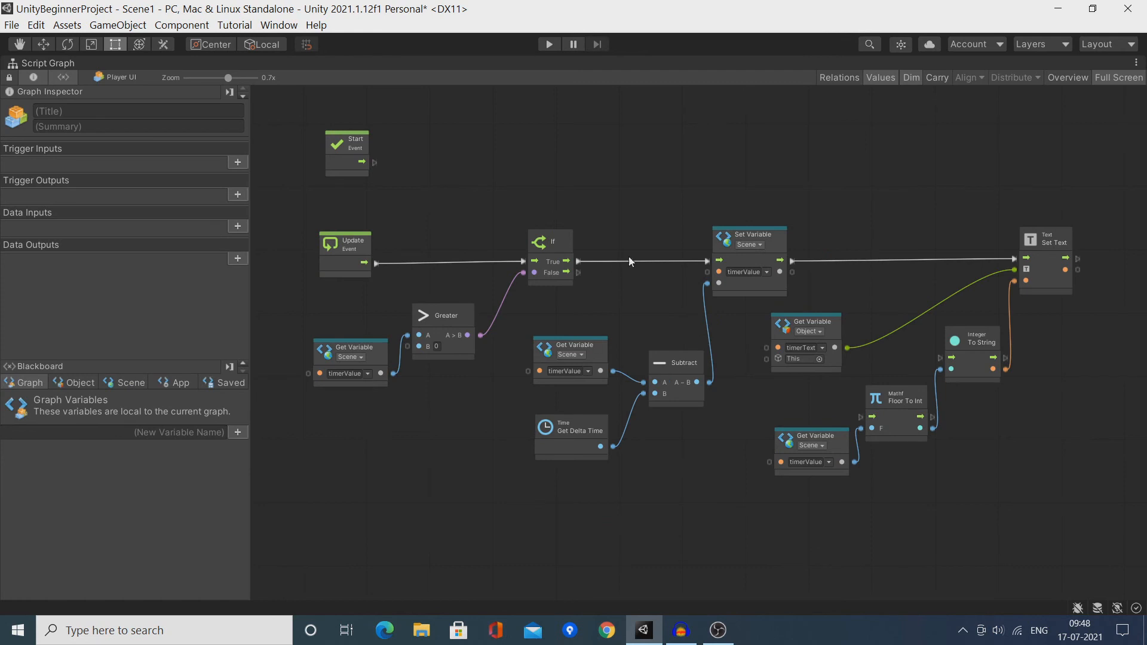
Enclose the Update event and all timer units in a group titled "Countdown Timer", leaving the Start event outside.
{"action": "scroll", "coordinate": [657, 297], "scroll_direction": "down", "scroll_amount": 1}
{"action": "scroll", "coordinate": [657, 293], "scroll_direction": "down", "scroll_amount": 1, "text": "ctrl"}
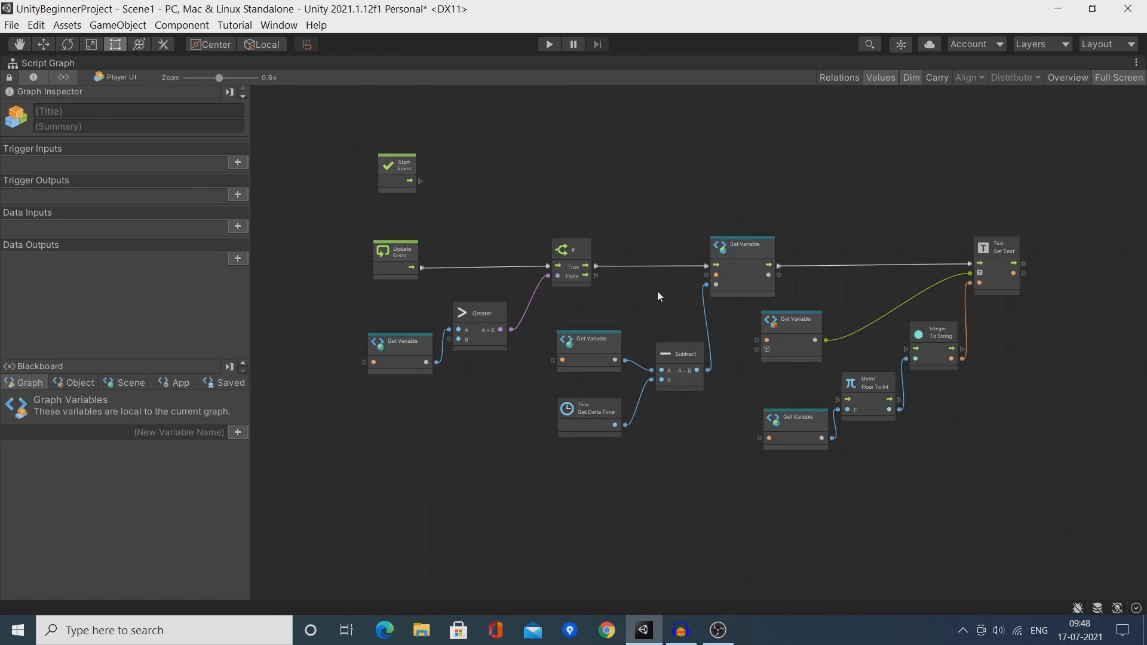
{"action": "scroll", "coordinate": [657, 293], "scroll_direction": "up", "scroll_amount": 1, "text": "ctrl"}
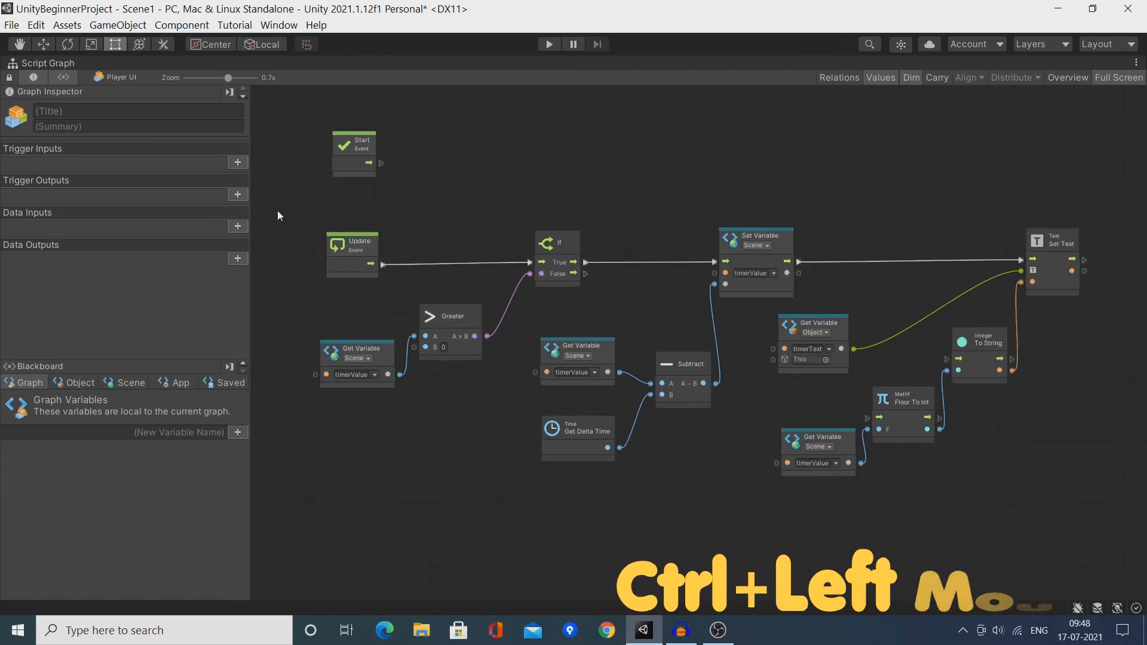
{"action": "left_click_drag", "start_coordinate": [272, 203], "coordinate": [1099, 526], "text": "ctrl"}
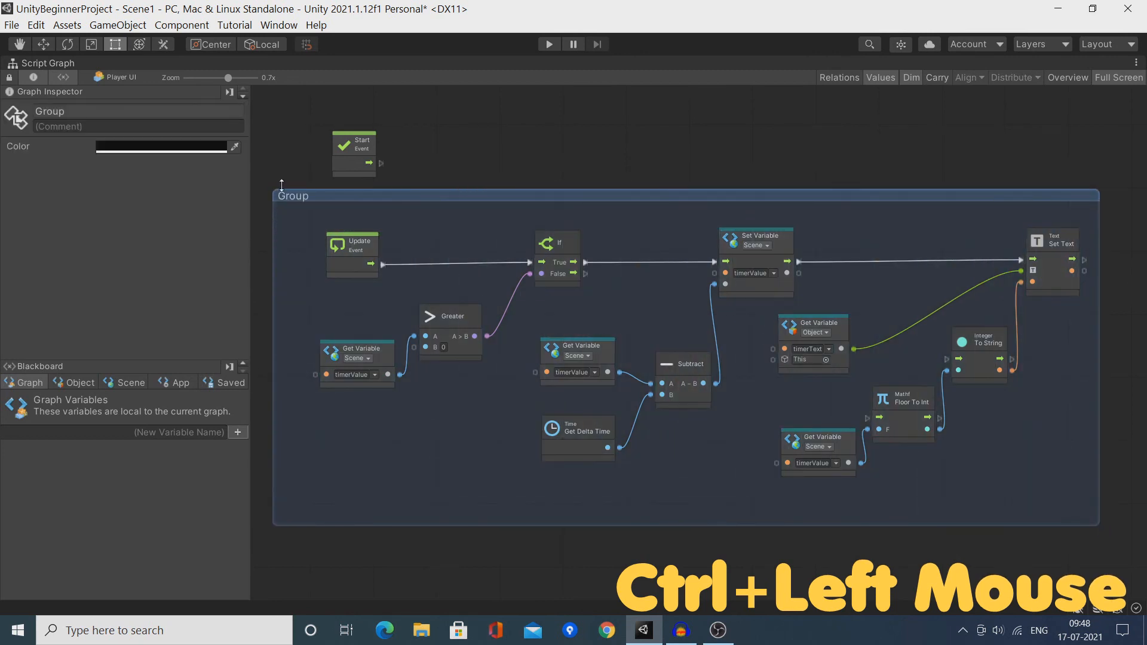
{"action": "double_click", "coordinate": [290, 195]}
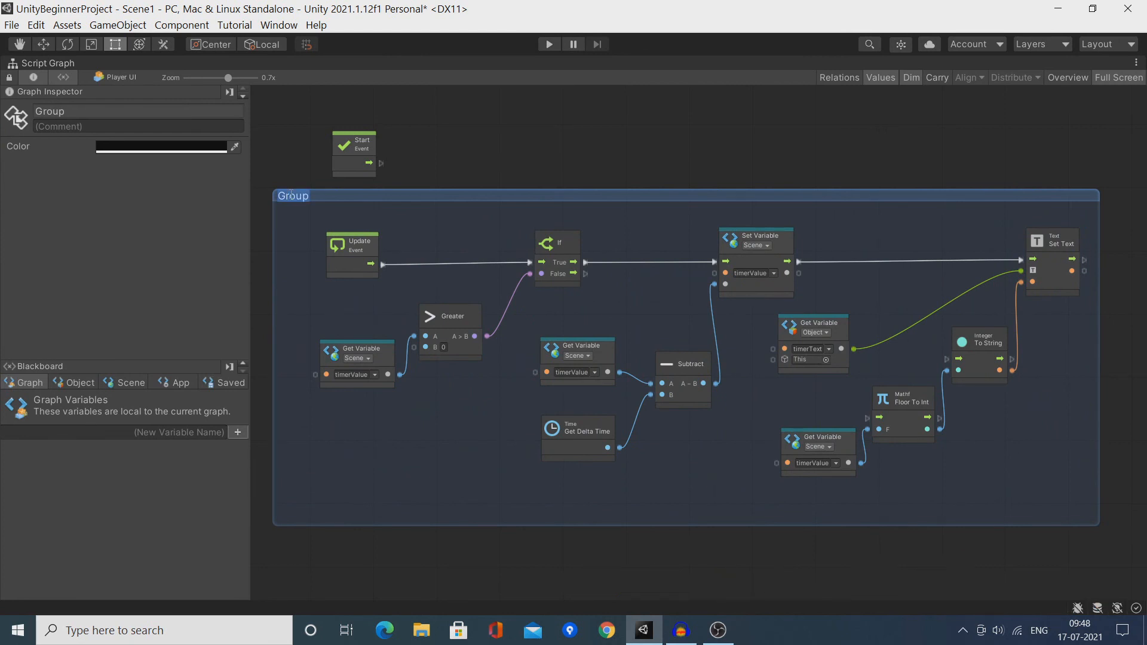
{"action": "type", "text": "Countdown Timer"}
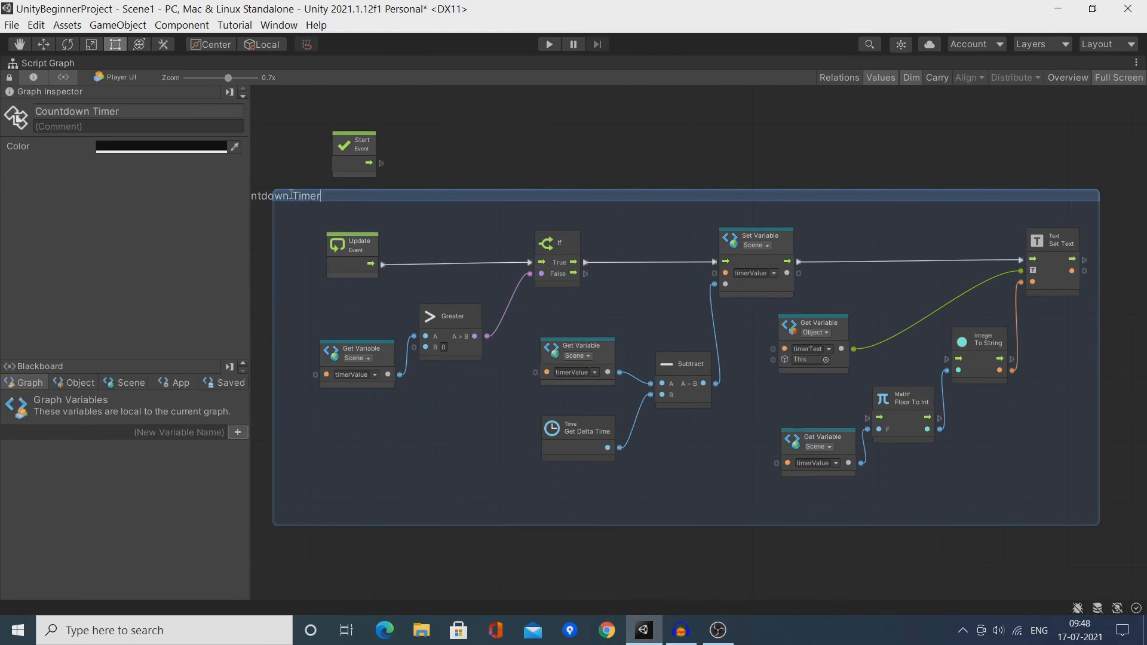
{"action": "key", "text": "Return"}
Set the Countdown Timer group's color to green, hex 48C338.
{"action": "left_click", "coordinate": [174, 148]}
{"action": "left_click_drag", "start_coordinate": [248, 190], "coordinate": [276, 240]}
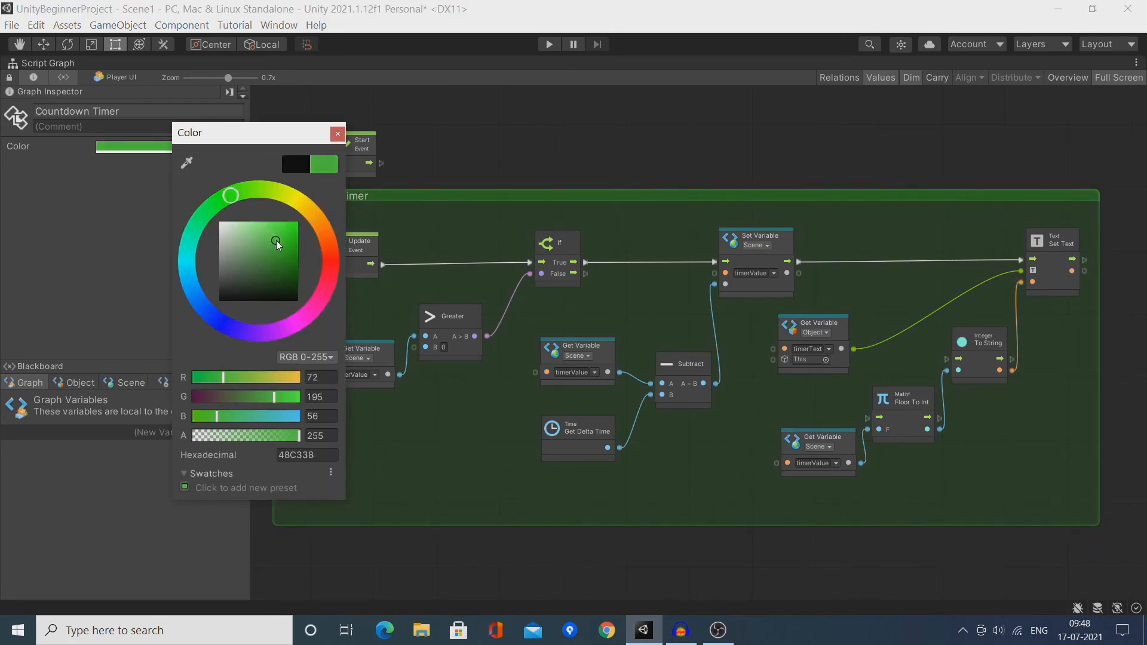
{"action": "left_click", "coordinate": [338, 133]}
Play-test the game, moving the ball around while watching the timer text count down past zero, and stop play mode.
{"action": "key", "text": "ctrl+p"}
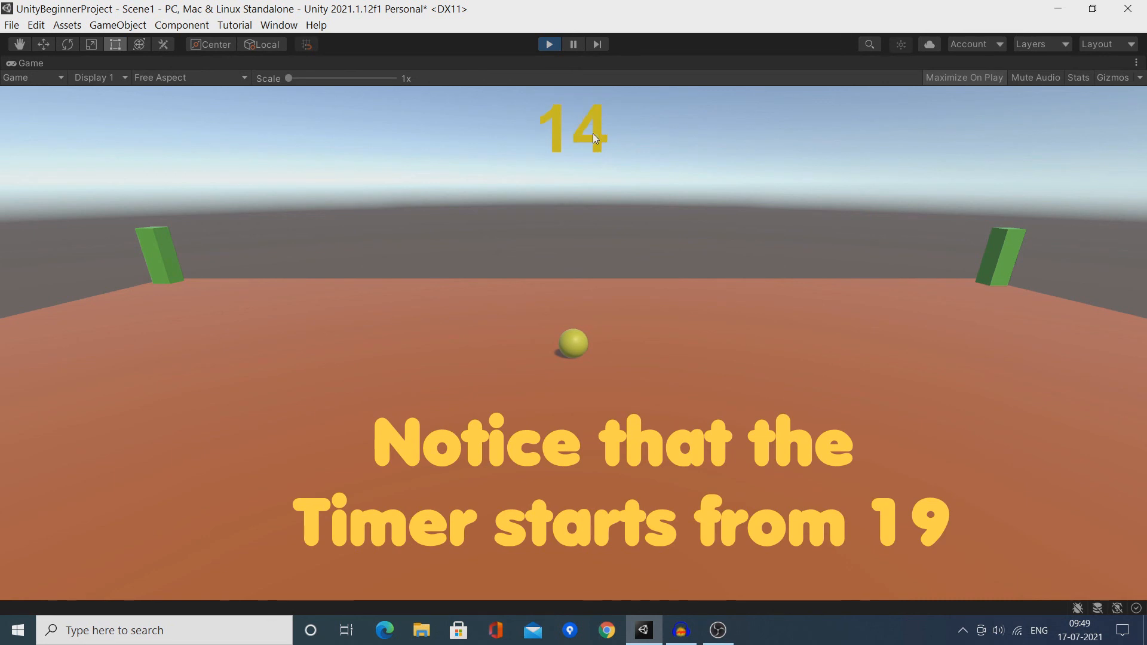
{"action": "key", "text": "Left"}
{"action": "key", "text": "Right"}
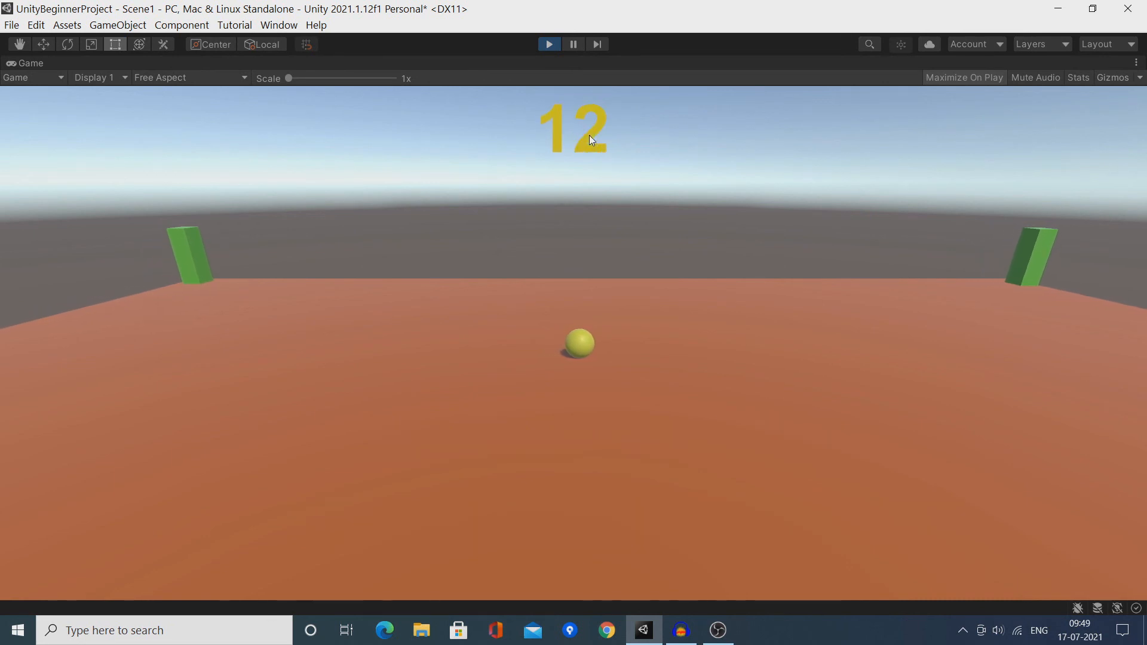
{"action": "key", "text": "Down"}
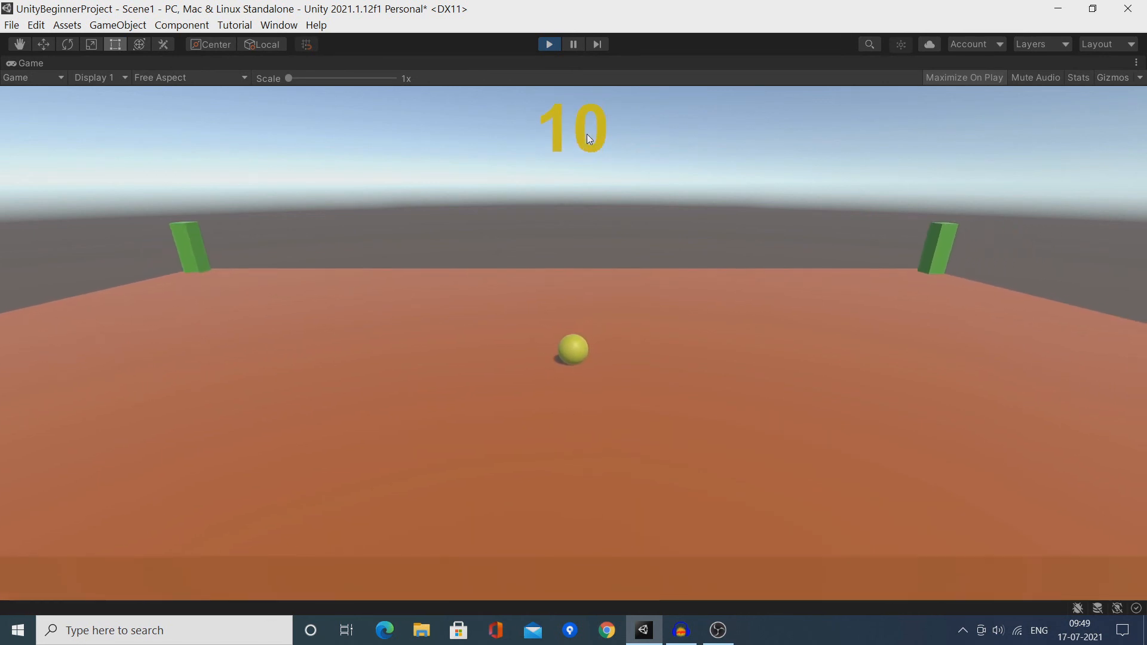
{"action": "key", "text": "Up"}
{"action": "key", "text": "Right"}
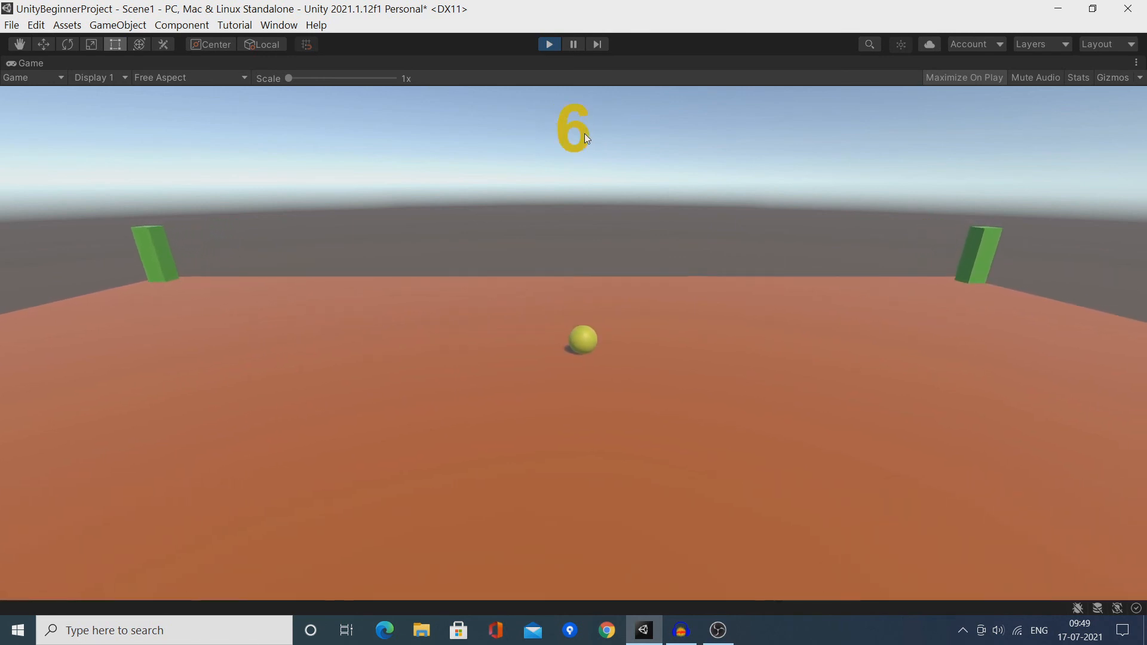
{"action": "key", "text": "Left"}
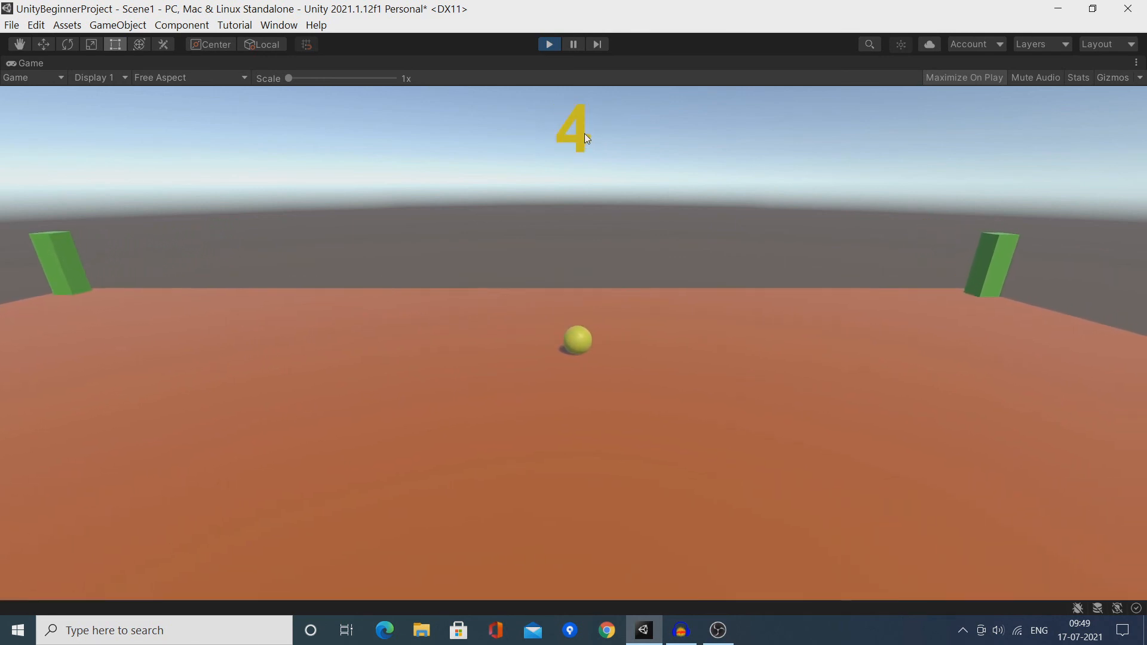
{"action": "key", "text": "Down"}
{"action": "key", "text": "Left"}
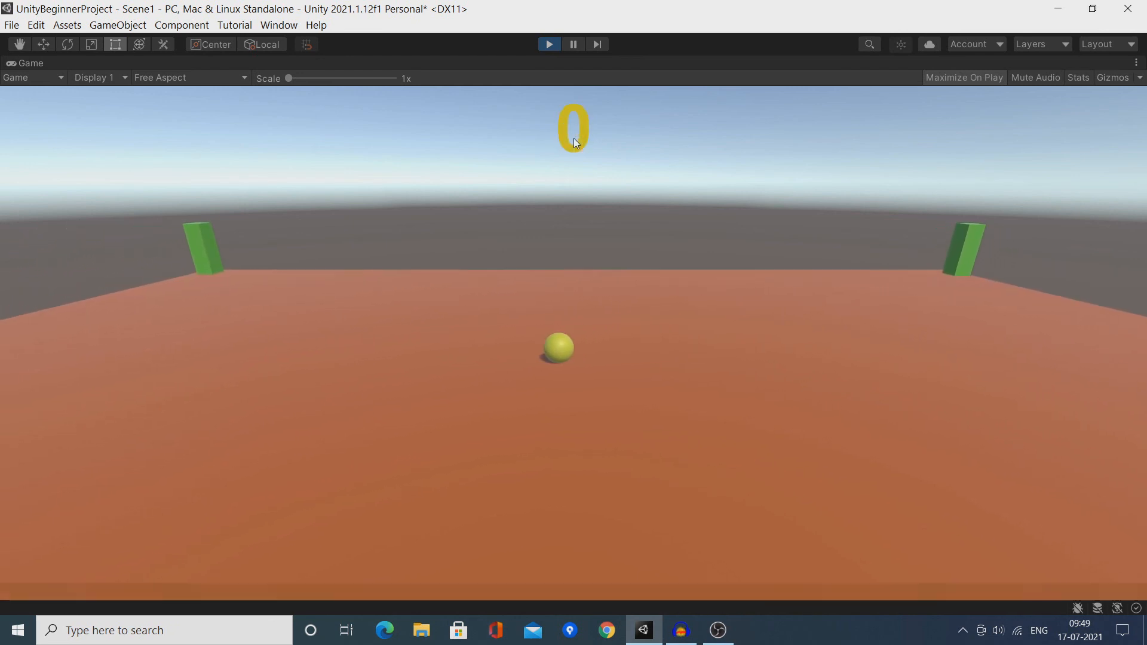
{"action": "key", "text": "Up"}
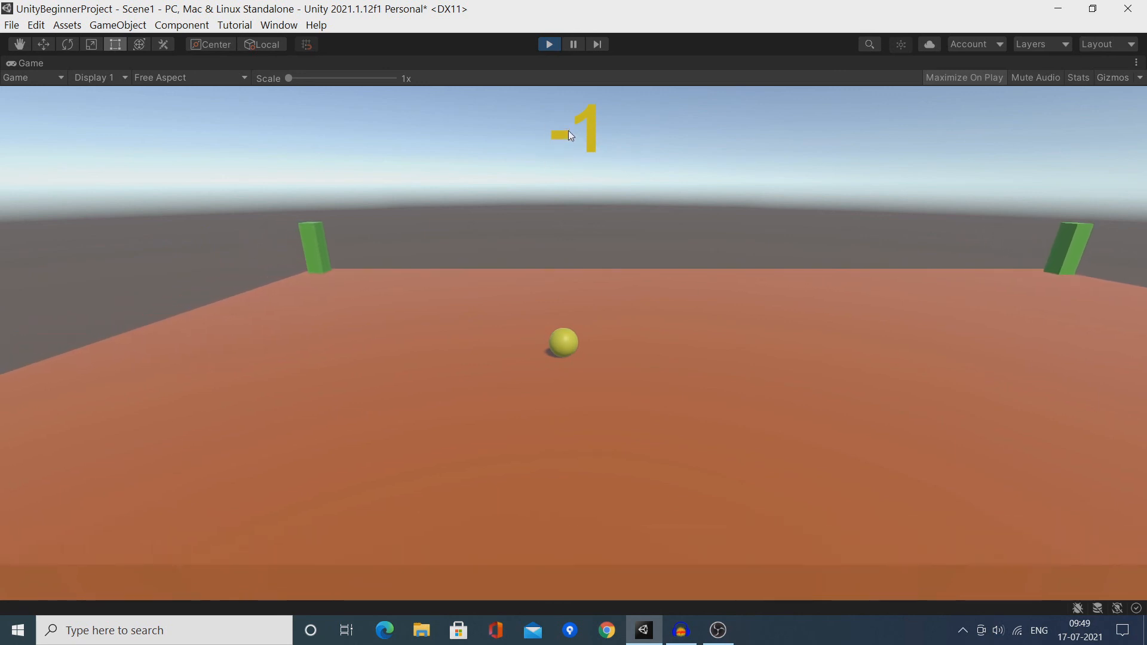
{"action": "left_click", "coordinate": [549, 44]}
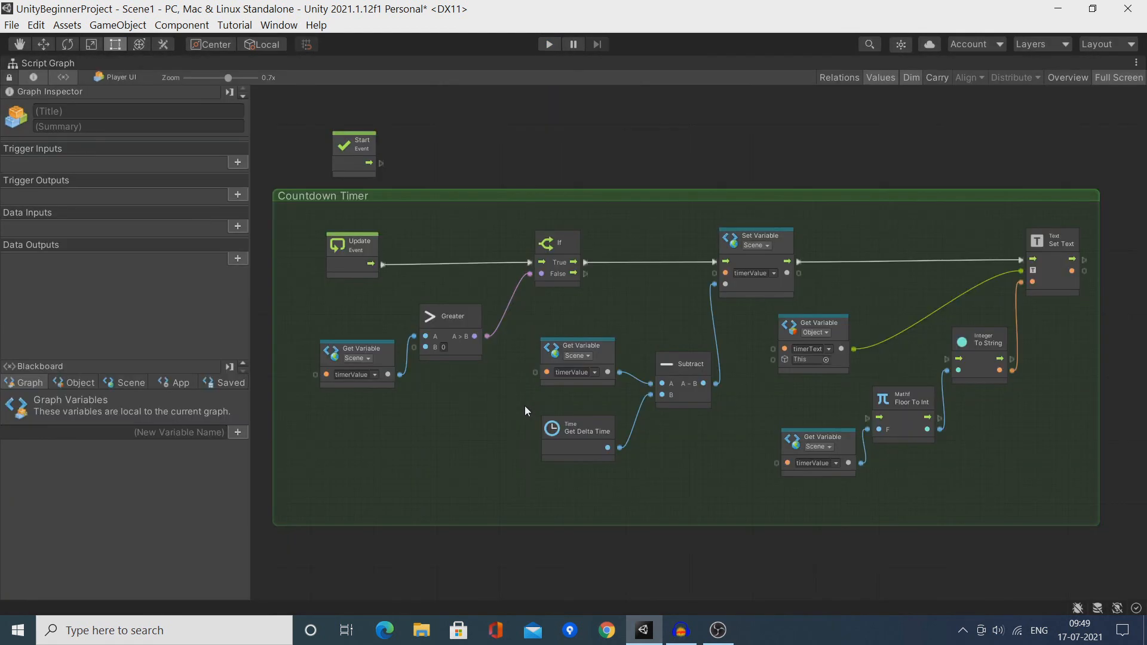
Set the Greater unit's B value to 1 and the scene variable timerValue to 21.
{"action": "left_click", "coordinate": [448, 323]}
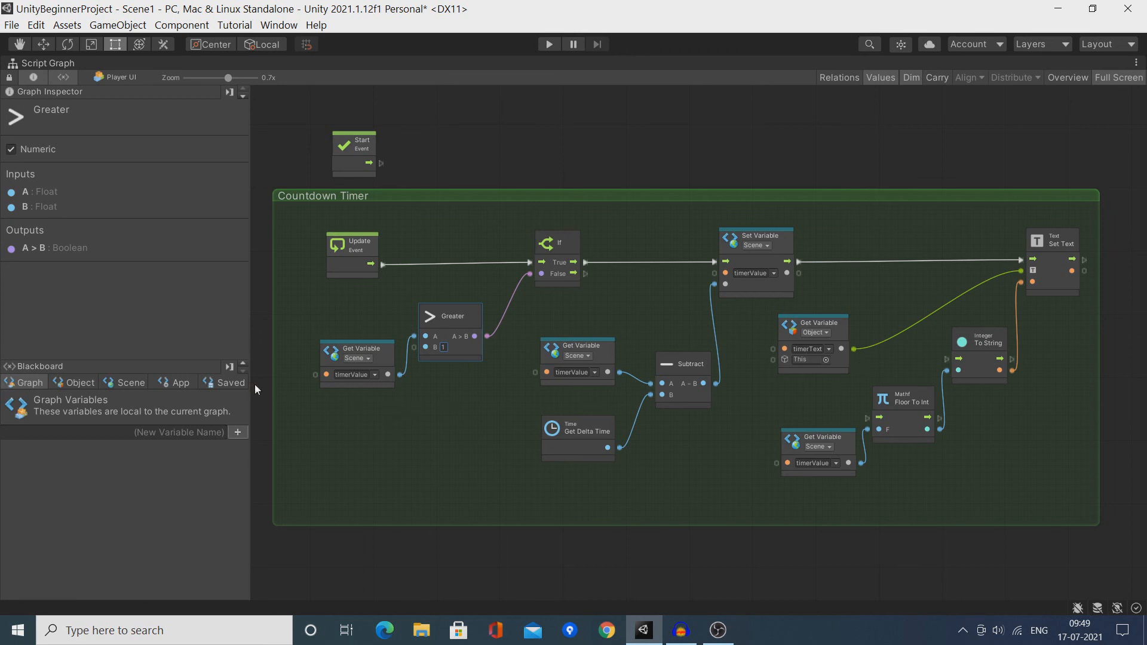
{"action": "left_click", "coordinate": [117, 382]}
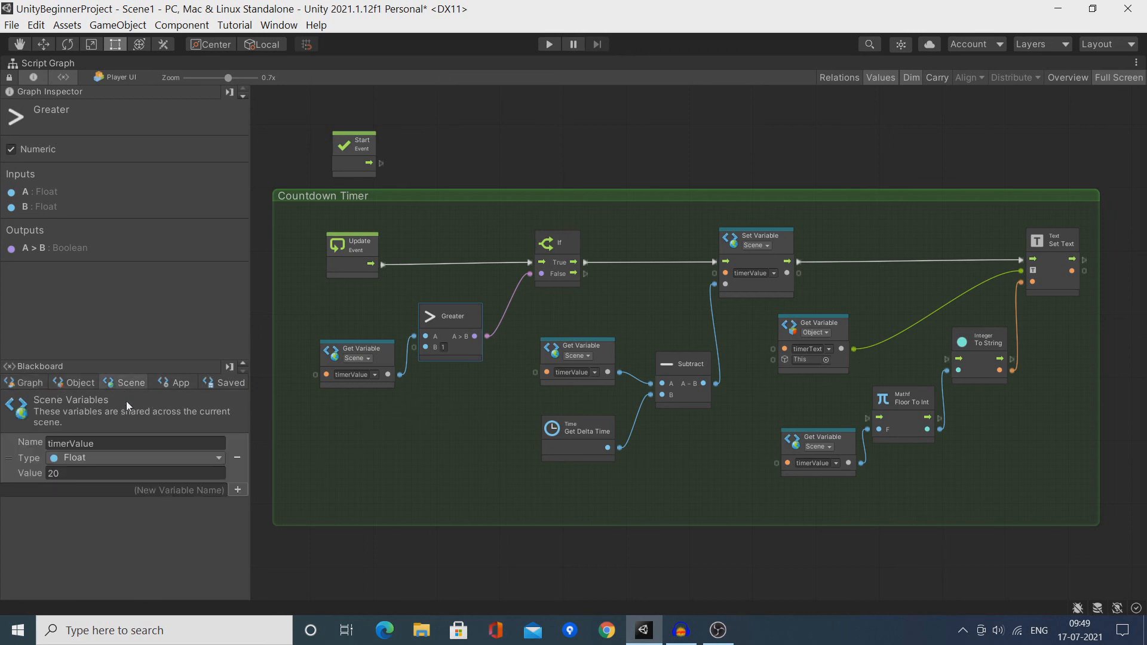
{"action": "left_click", "coordinate": [64, 473]}
{"action": "type", "text": "21"}
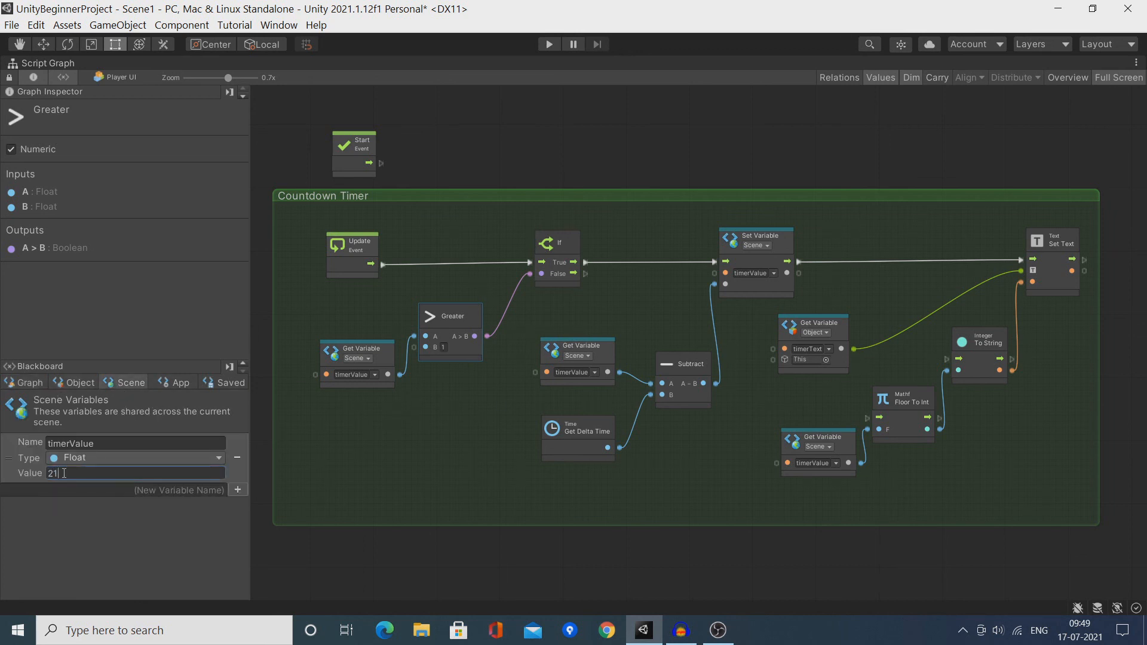
Run the game again to check the adjusted countdown.
{"action": "left_click", "coordinate": [550, 44]}
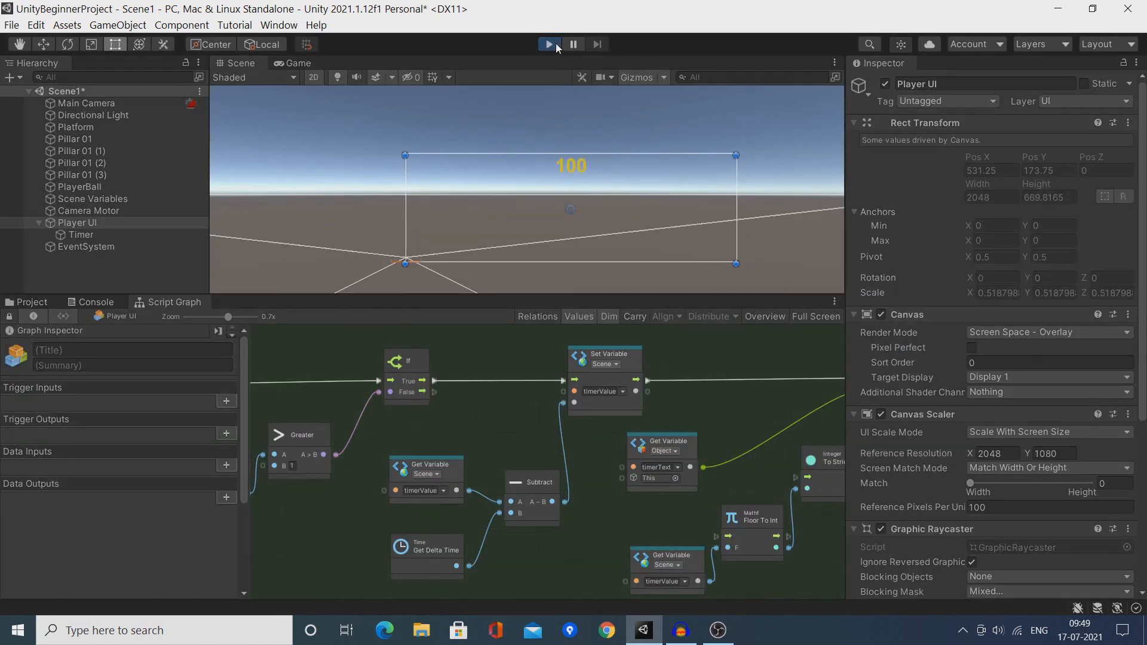